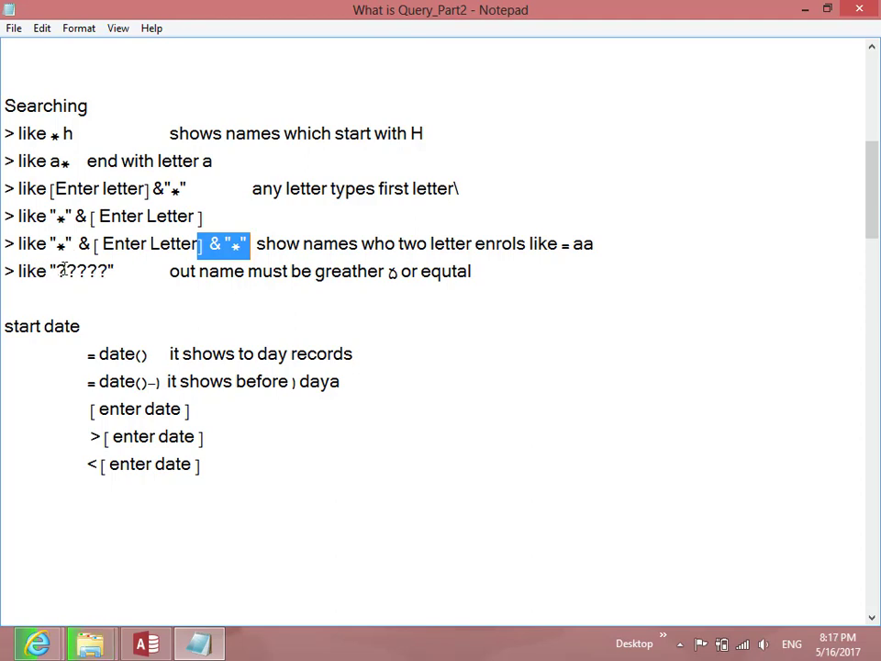
In the notes, insert A before the question marks in the last like pattern and replace the question marks with ????
{"action": "left_click", "coordinate": [64, 271]}
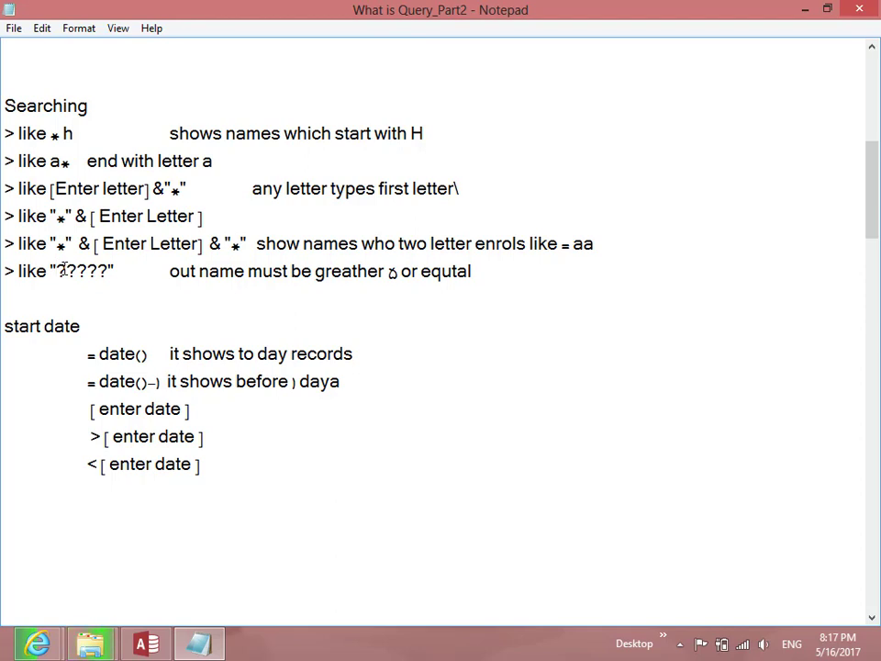
{"action": "type", "text": "A"}
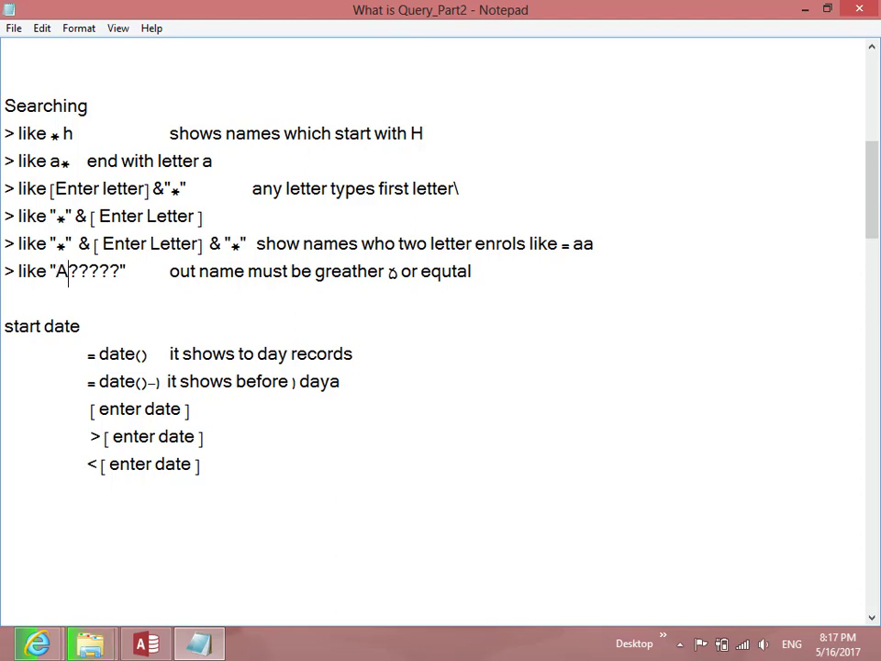
{"action": "left_click", "coordinate": [99, 271]}
{"action": "left_click", "coordinate": [120, 270]}
{"action": "key", "text": "BackSpace"}
{"action": "key", "text": "BackSpace"}
{"action": "key", "text": "BackSpace"}
{"action": "key", "text": "BackSpace"}
{"action": "key", "text": "BackSpace"}
{"action": "type", "text": "????"}
Examine the start date criteria examples below the search patterns in the notes.
{"action": "key", "text": "Down"}
{"action": "key", "text": "Down"}
{"action": "key", "text": "Down"}
{"action": "key", "text": "Down"}
{"action": "key", "text": "Right"}
{"action": "key", "text": "Right"}
{"action": "key", "text": "Right"}
{"action": "key", "text": "Right"}
{"action": "key", "text": "Down"}
Switch to the Access database and view the records of the emp table, closing the table again.
{"action": "left_click", "coordinate": [147, 644]}
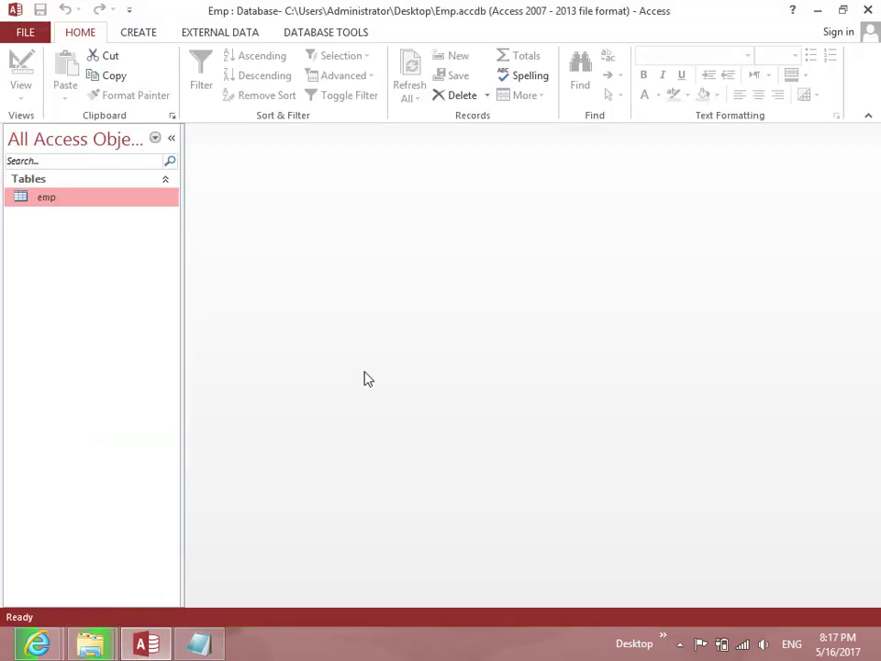
{"action": "double_click", "coordinate": [131, 198]}
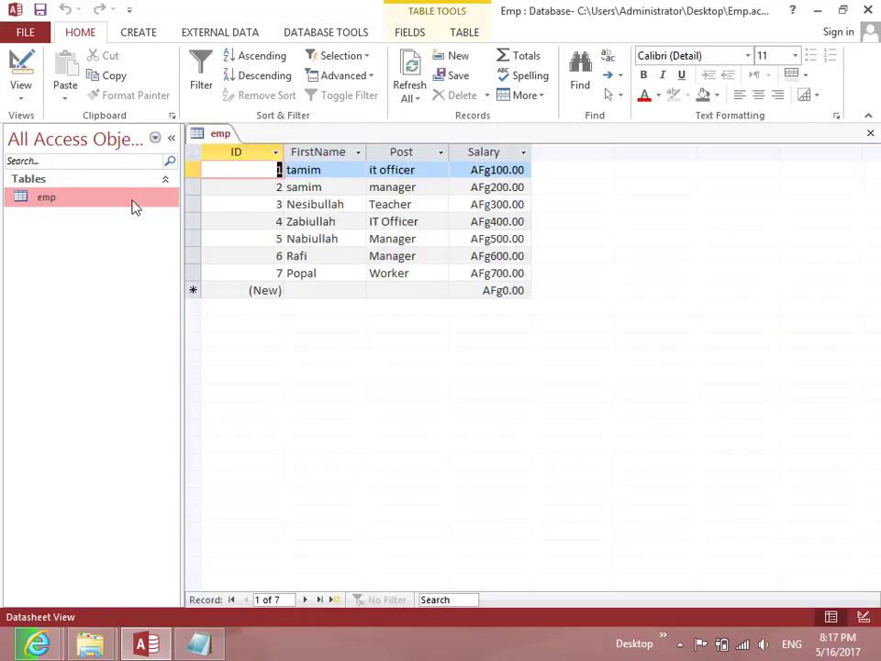
{"action": "key", "text": "ctrl+w"}
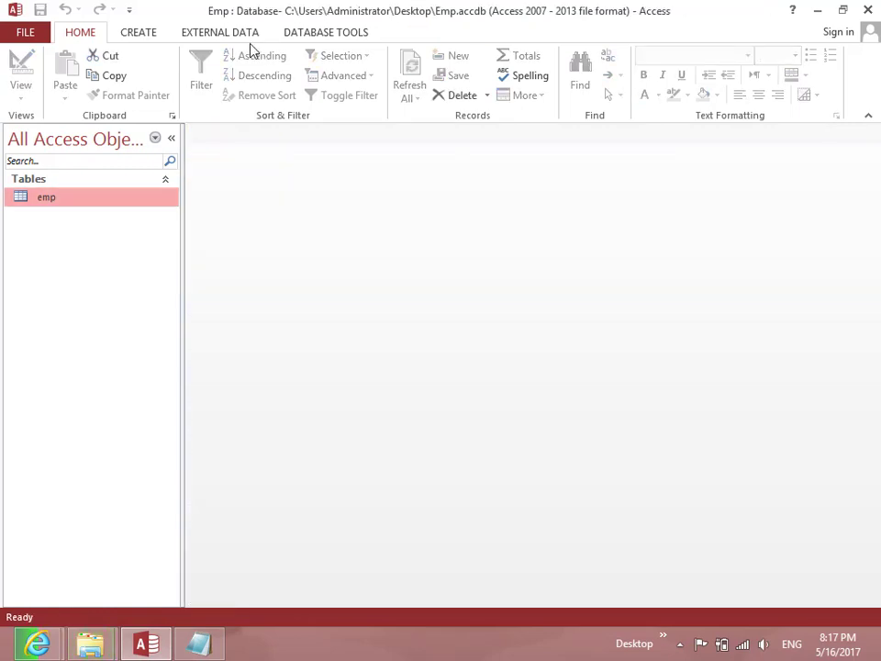
Create a new query in design view based on the emp table and hide its property sheet.
{"action": "left_click", "coordinate": [123, 36]}
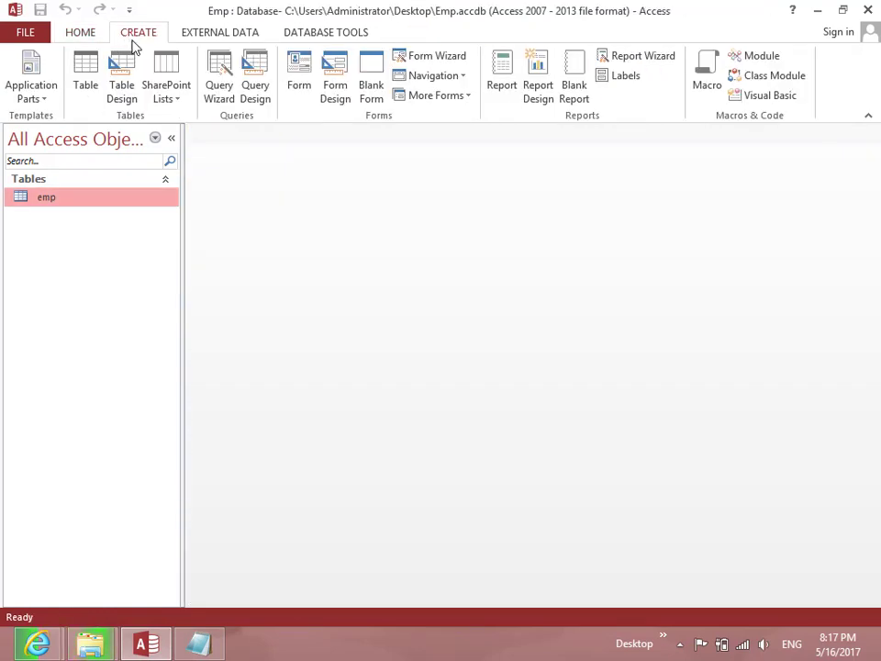
{"action": "left_click", "coordinate": [254, 85]}
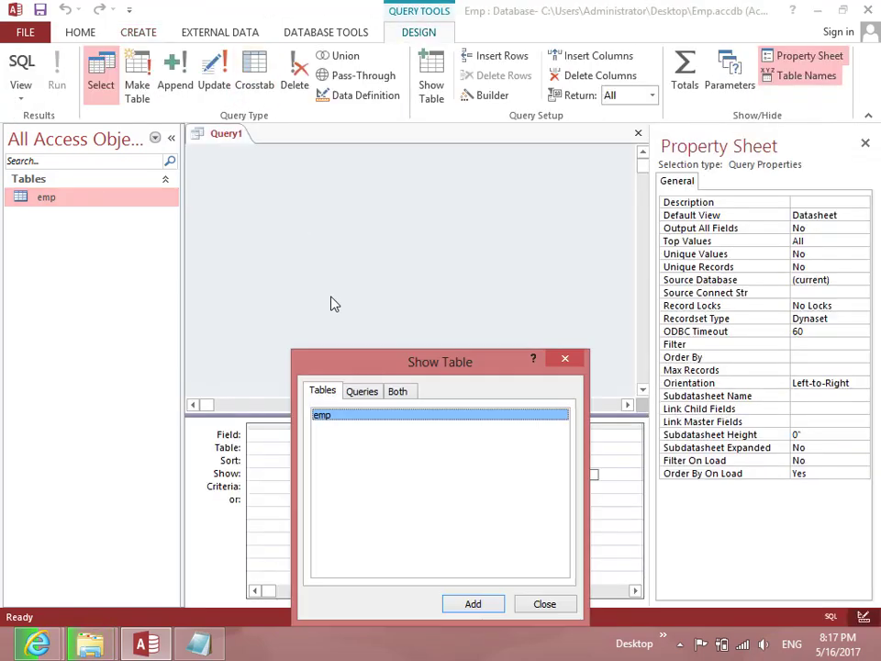
{"action": "left_click", "coordinate": [505, 608]}
{"action": "left_click", "coordinate": [552, 605]}
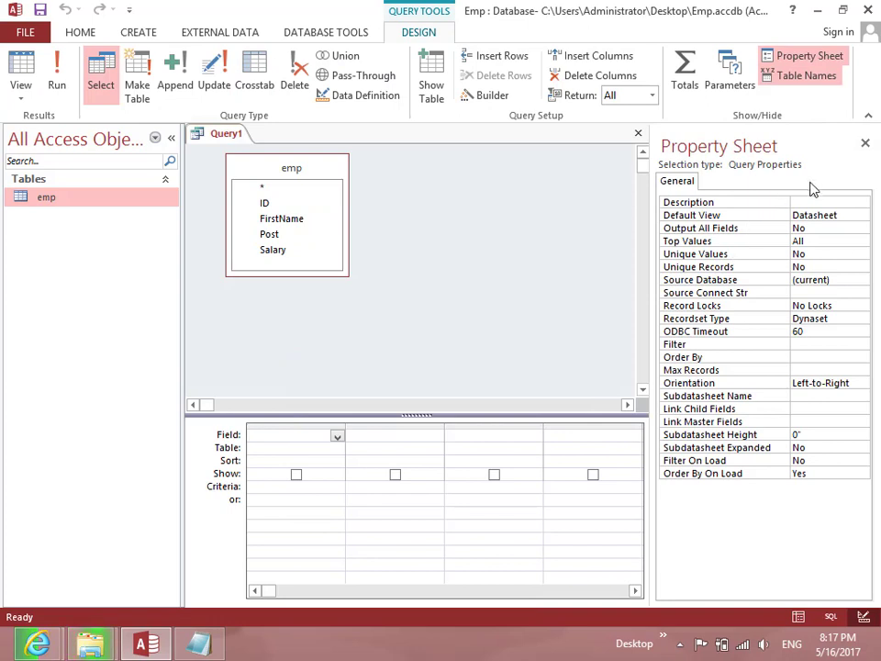
{"action": "left_click", "coordinate": [865, 145]}
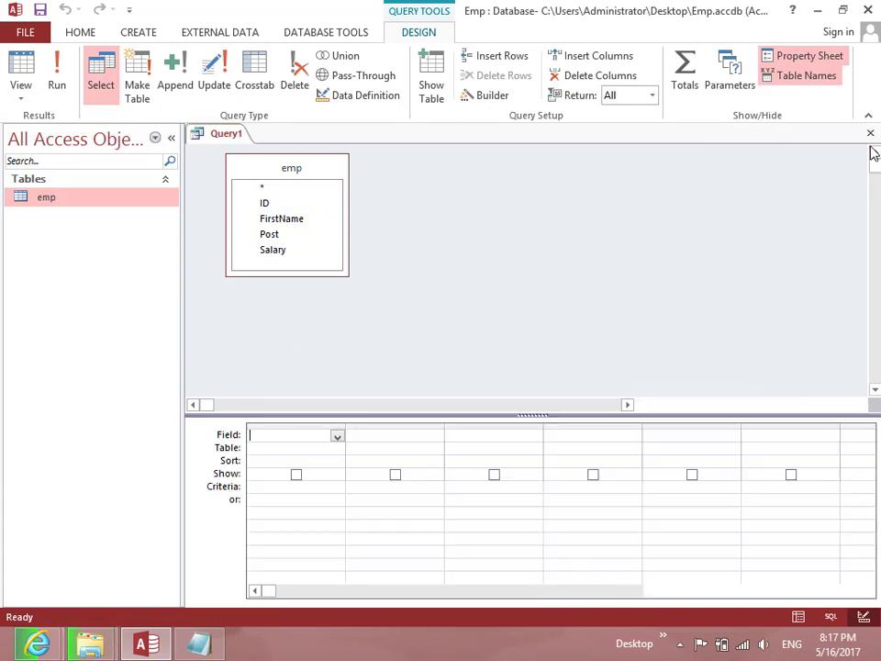
Add the ID, FirstName, Post and Salary fields of emp to the query grid and collapse the navigation pane.
{"action": "double_click", "coordinate": [292, 171]}
{"action": "left_click_drag", "start_coordinate": [262, 203], "coordinate": [289, 444]}
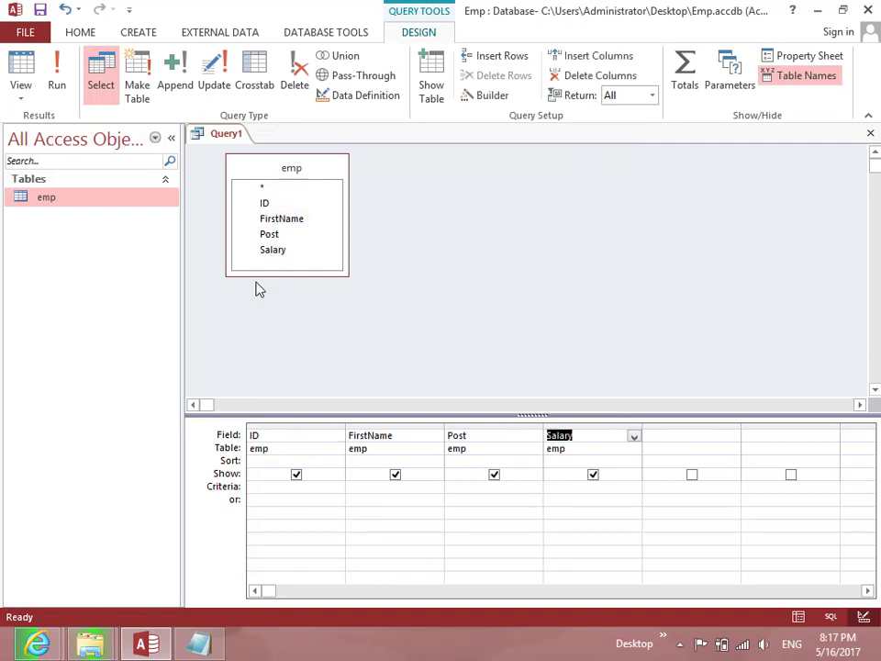
{"action": "left_click", "coordinate": [171, 138]}
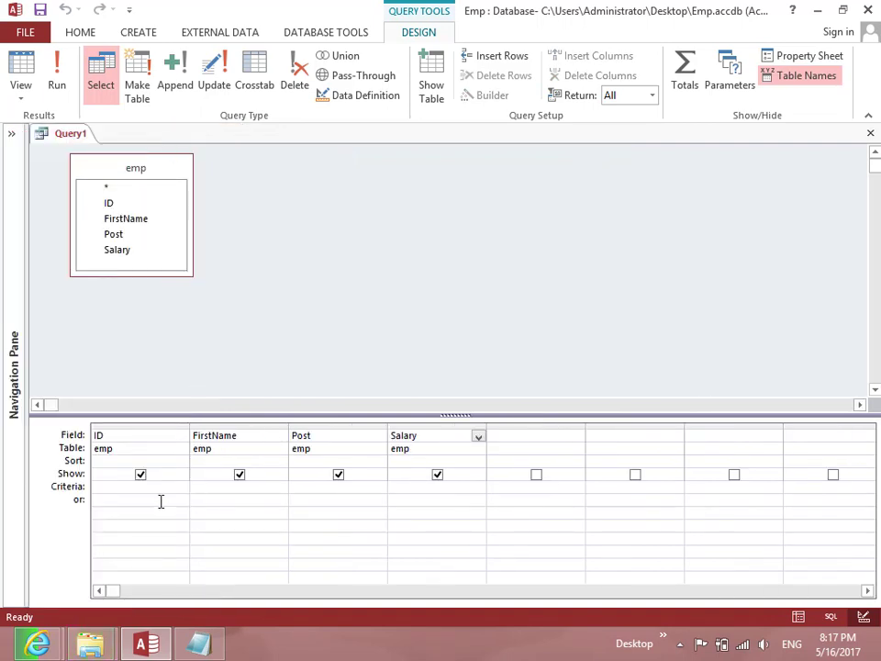
{"action": "left_click", "coordinate": [240, 487]}
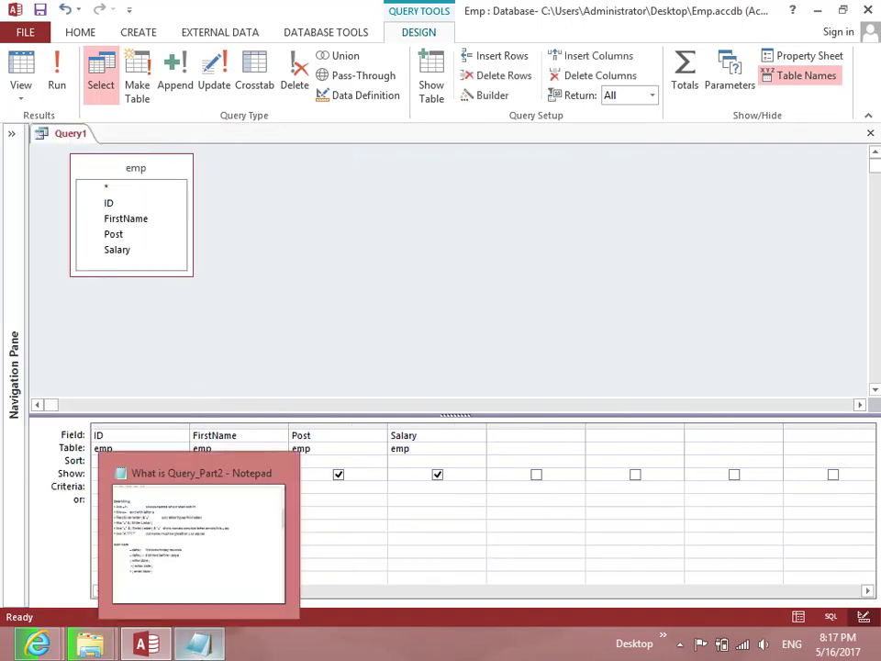
{"action": "type", "text": "like *"}
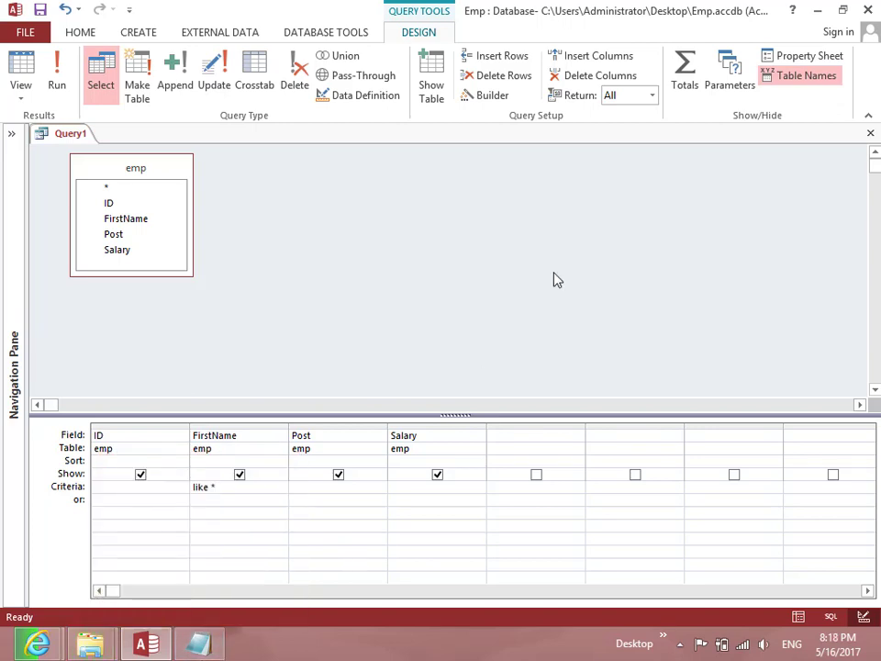
{"action": "type", "text": "b"}
{"action": "key", "text": "Tab"}
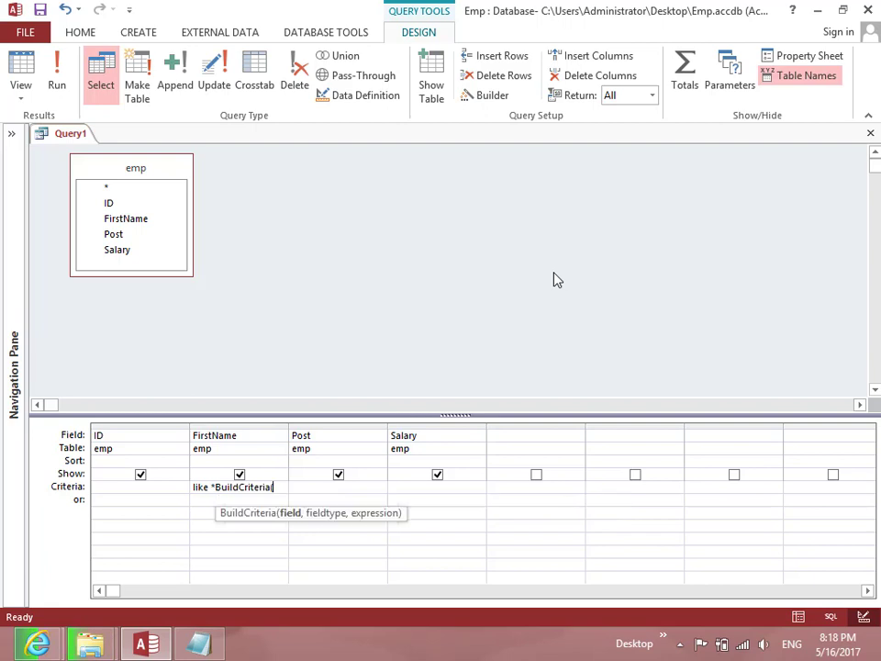
{"action": "key", "text": "BackSpace"}
{"action": "key", "text": "BackSpace"}
{"action": "key", "text": "BackSpace"}
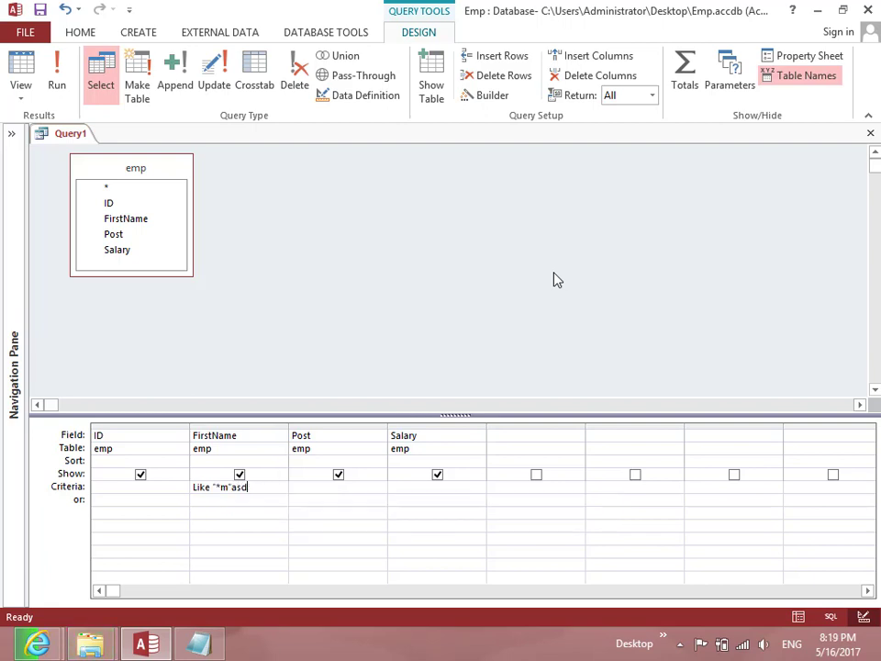
{"action": "key", "text": "BackSpace"}
{"action": "key", "text": "BackSpace"}
{"action": "key", "text": "BackSpace"}
{"action": "key", "text": "BackSpace"}
{"action": "key", "text": "BackSpace"}
{"action": "key", "text": "BackSpace"}
{"action": "key", "text": "BackSpace"}
{"action": "key", "text": "BackSpace"}
{"action": "key", "text": "BackSpace"}
{"action": "key", "text": "BackSpace"}
{"action": "key", "text": "BackSpace"}
{"action": "key", "text": "BackSpace"}
Set the FirstName criteria to like S* in the Zoom box and run the query to find names starting with S.
{"action": "key", "text": "shift+F2"}
{"action": "type", "text": "lik"}
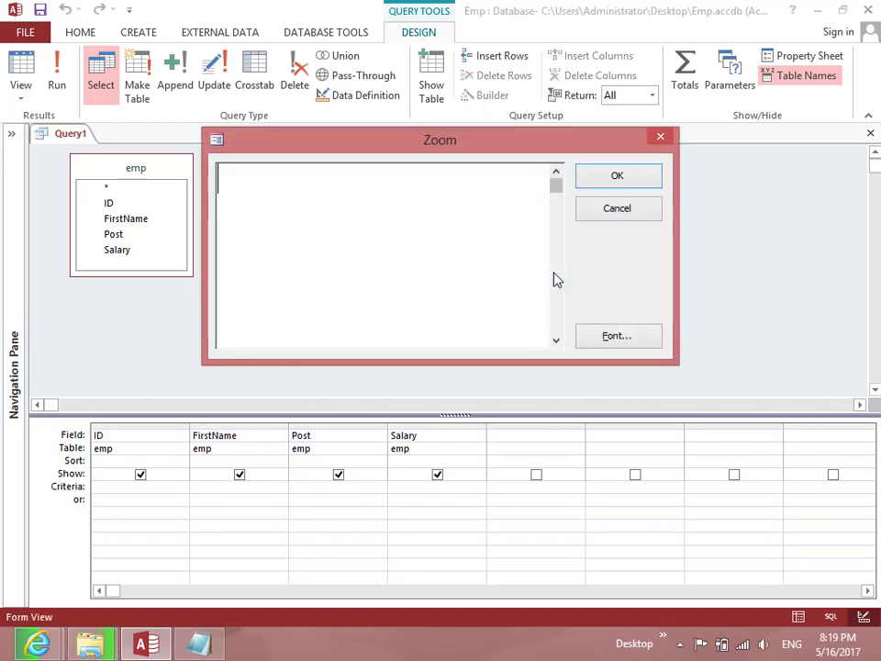
{"action": "type", "text": "e"}
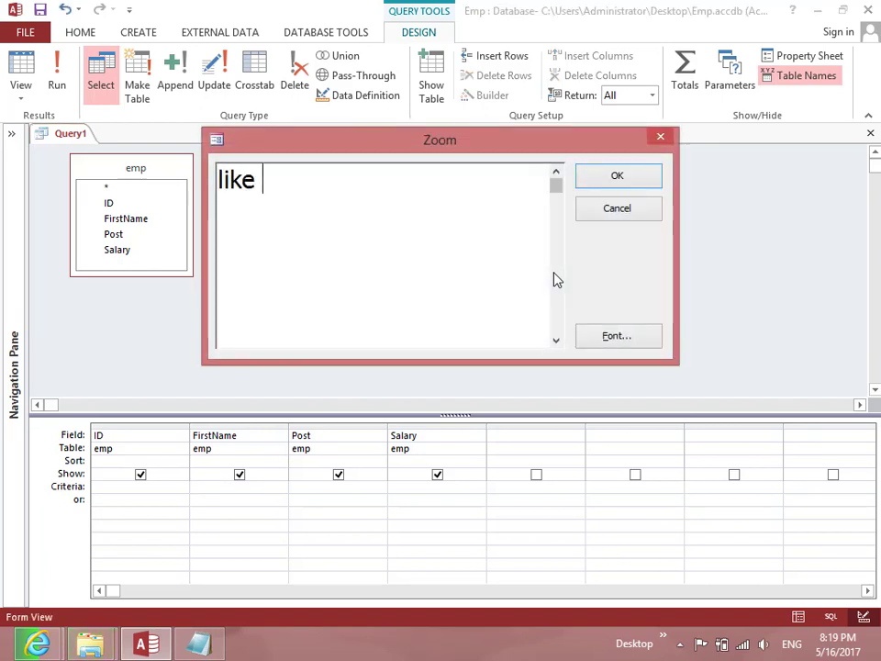
{"action": "type", "text": " S"}
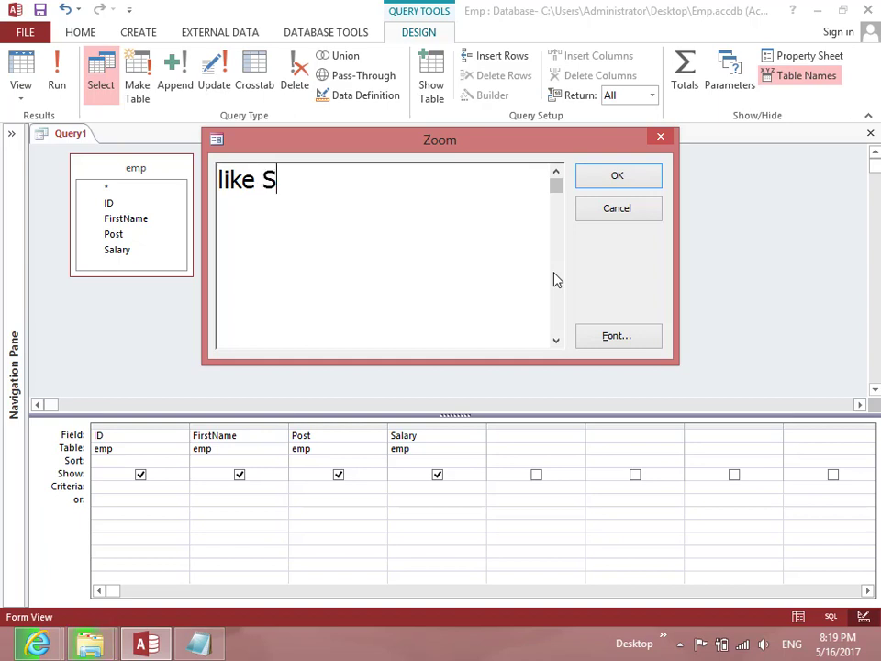
{"action": "type", "text": "*"}
{"action": "left_click", "coordinate": [644, 191]}
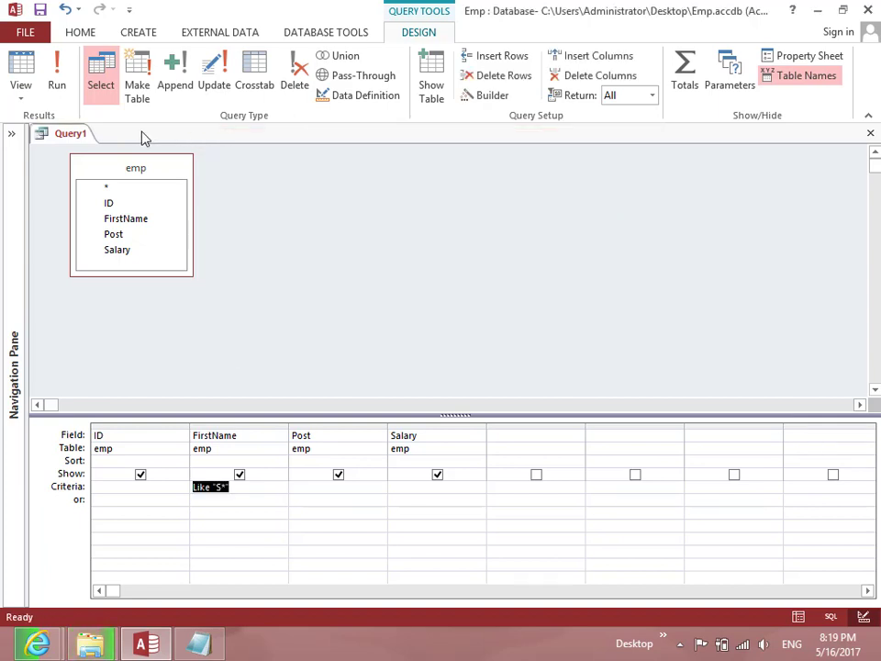
{"action": "left_click", "coordinate": [56, 87]}
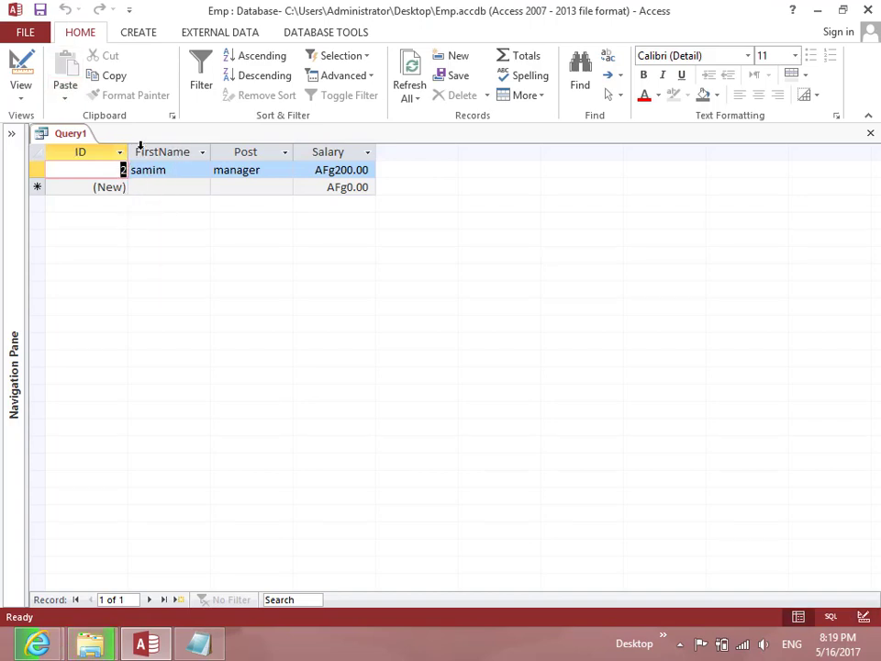
{"action": "key", "text": "Right"}
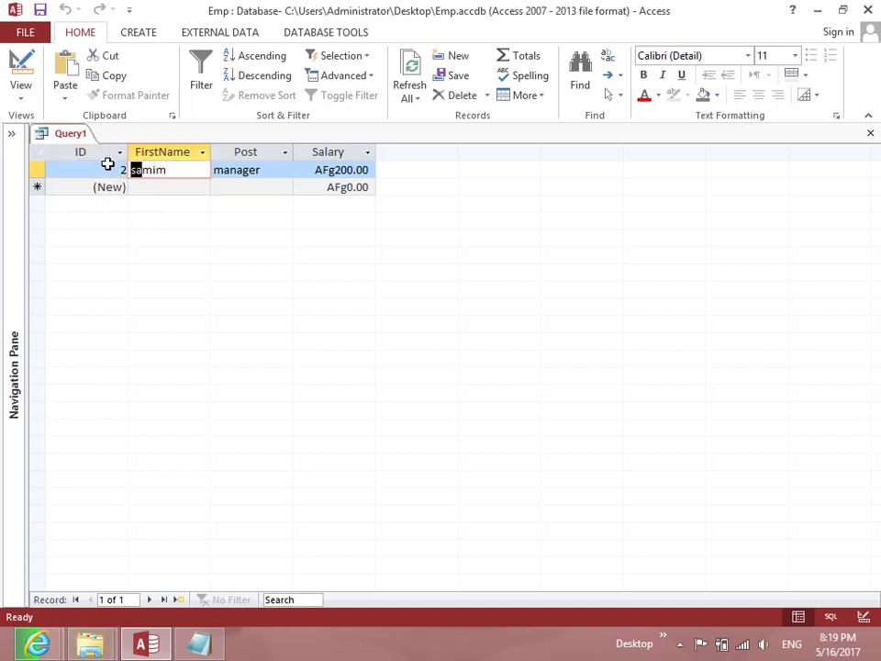
Return to the query design, change the FirstName criteria to like *m and run the query for names ending in m.
{"action": "left_click", "coordinate": [31, 96]}
{"action": "left_click", "coordinate": [55, 200]}
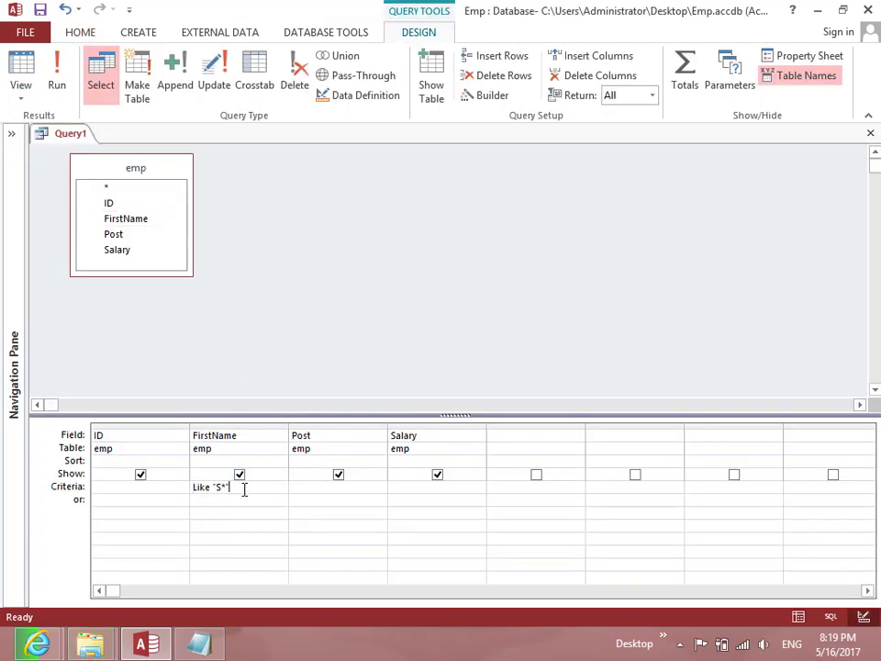
{"action": "key", "text": "shift+F2"}
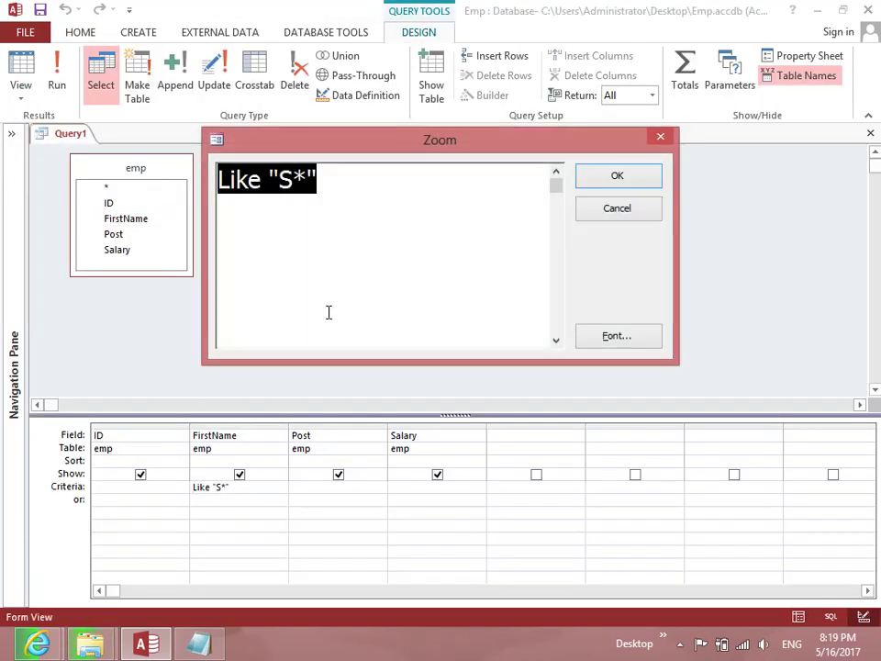
{"action": "key", "text": "BackSpace"}
{"action": "type", "text": "like *"}
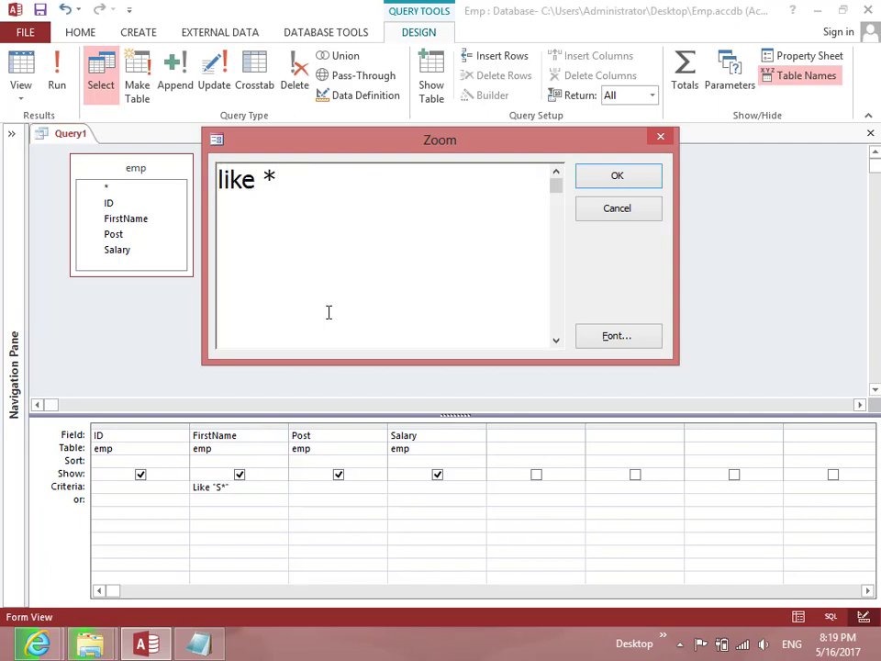
{"action": "type", "text": "m"}
{"action": "left_click", "coordinate": [617, 182]}
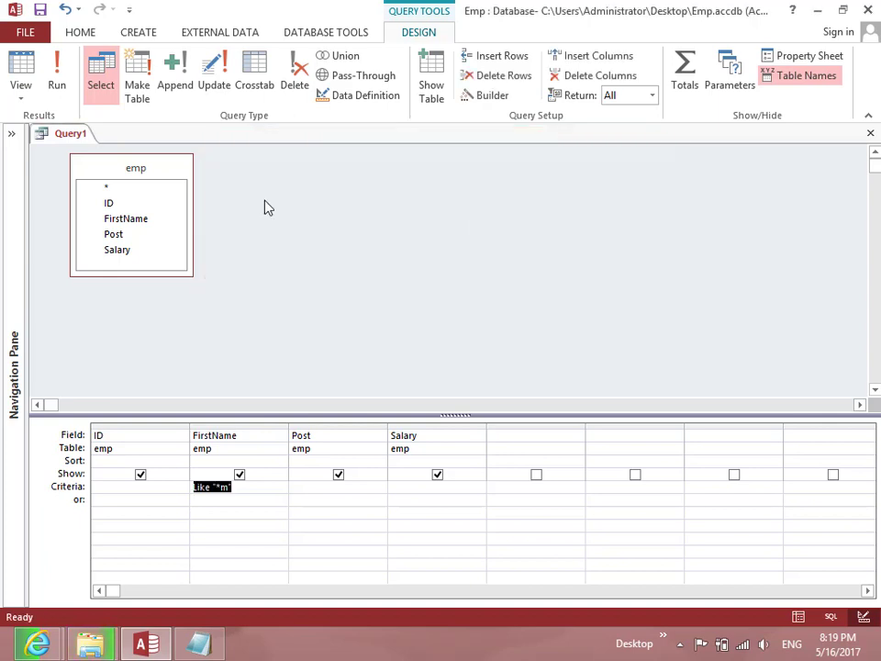
{"action": "left_click", "coordinate": [53, 63]}
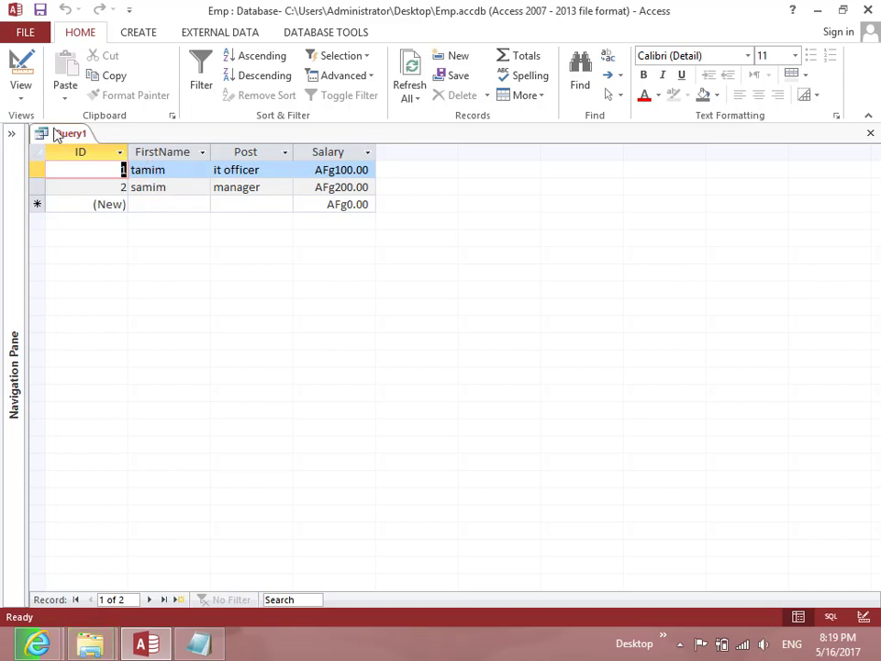
Return to the query design and enter like "*" [ Entere your First letter] as the FirstName criteria in the Zoom box.
{"action": "left_click", "coordinate": [22, 92]}
{"action": "left_click", "coordinate": [28, 200]}
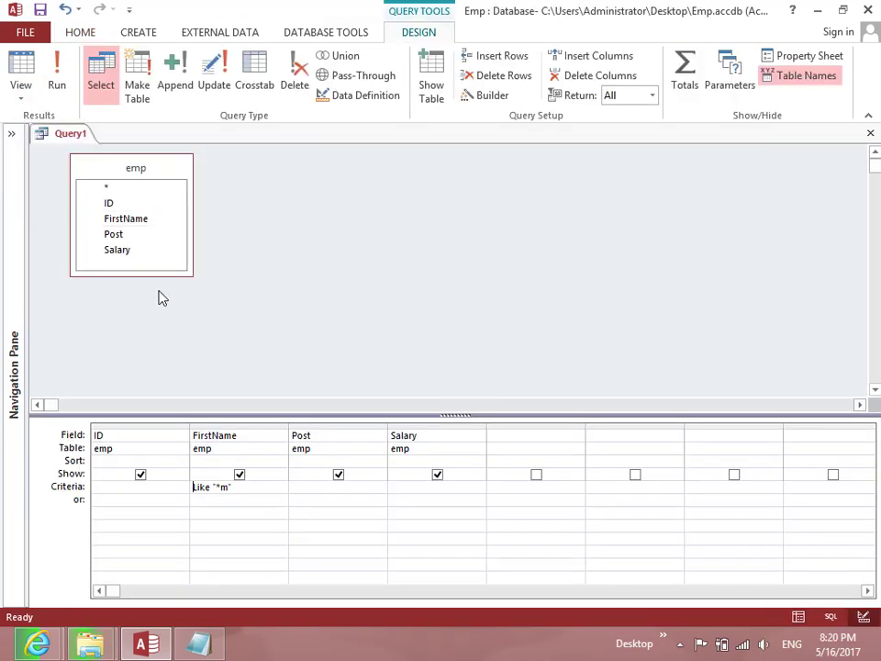
{"action": "left_click", "coordinate": [253, 489]}
{"action": "key", "text": "shift+F2"}
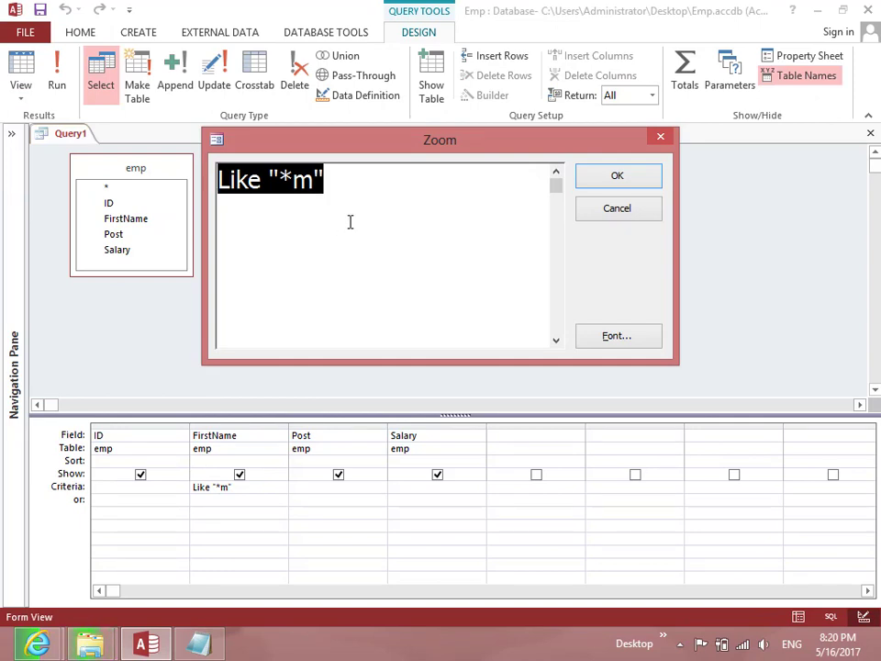
{"action": "type", "text": "m"}
{"action": "key", "text": "BackSpace"}
{"action": "type", "text": "b"}
{"action": "key", "text": "BackSpace"}
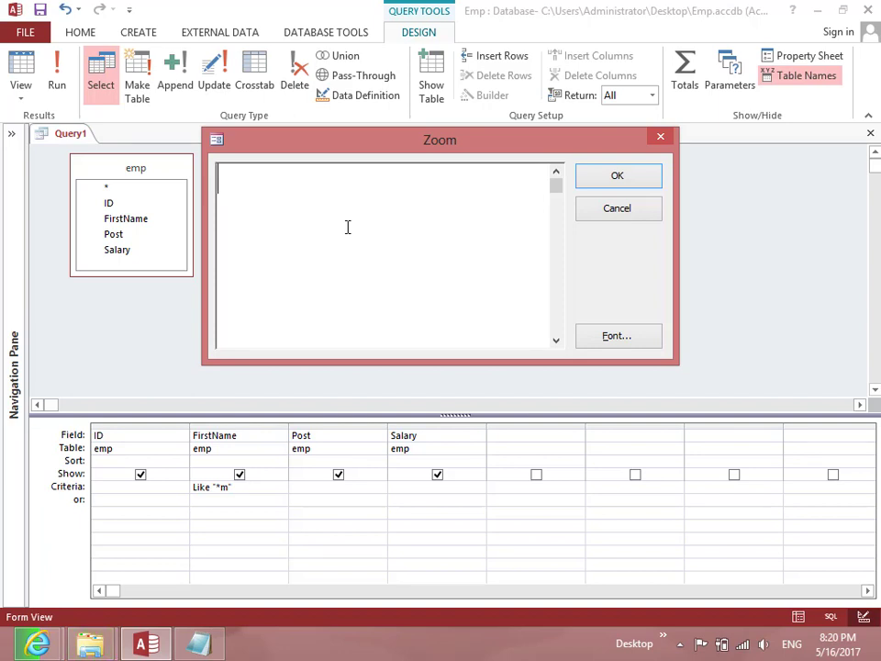
{"action": "type", "text": "like "}
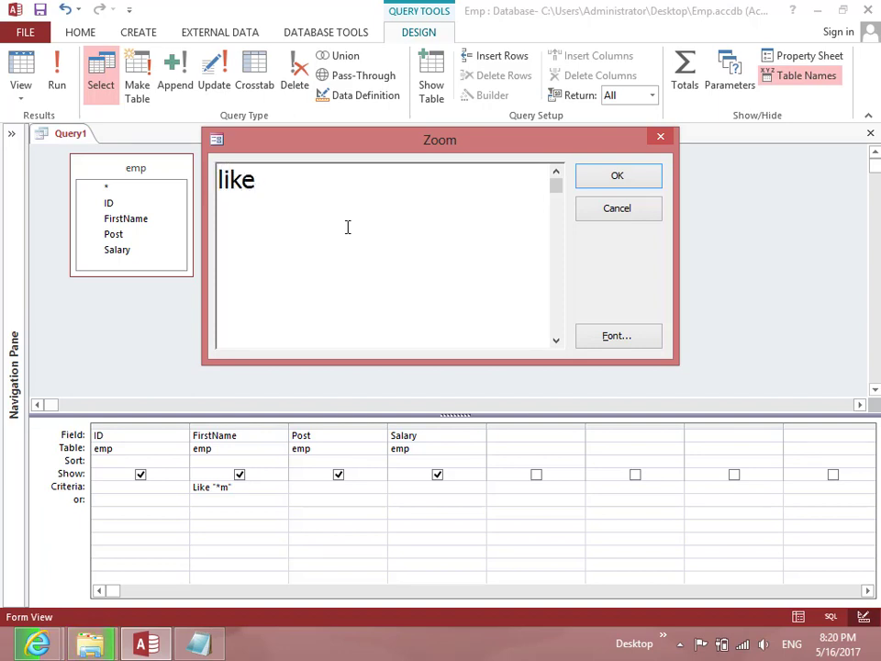
{"action": "type", "text": "\"*\" [ En"}
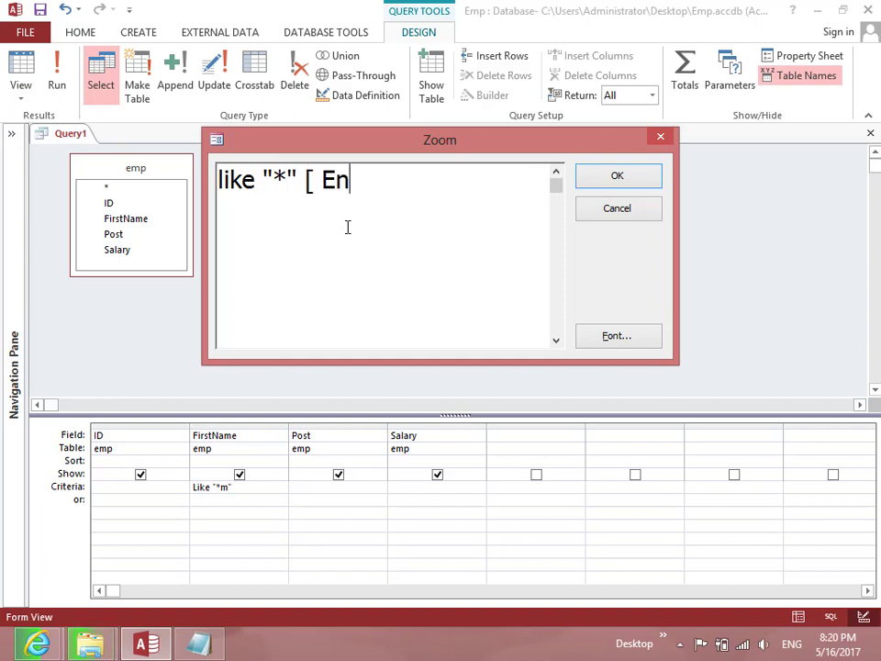
{"action": "type", "text": "tere your "}
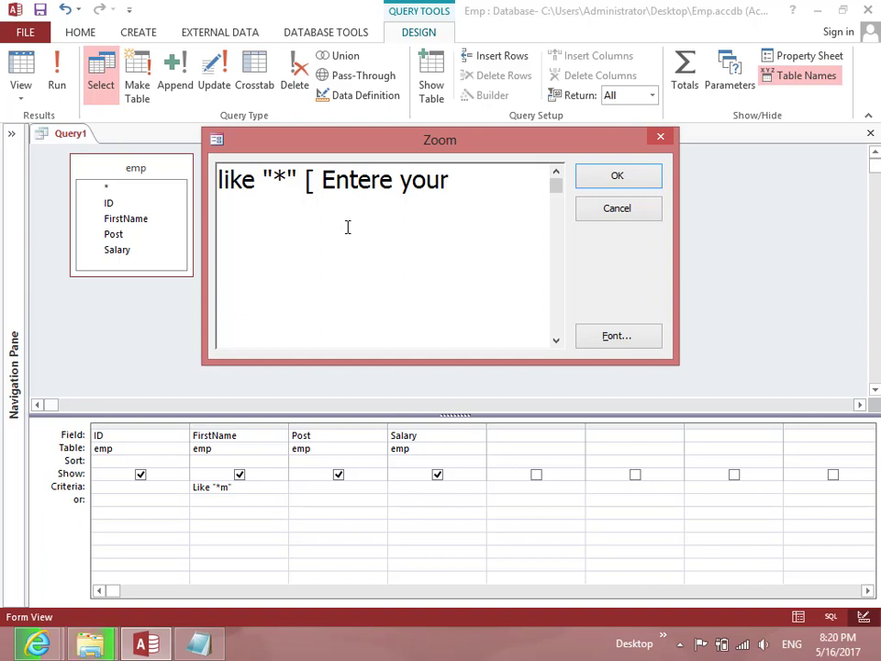
{"action": "type", "text": "first"}
{"action": "key", "text": "BackSpace"}
{"action": "key", "text": "BackSpace"}
{"action": "key", "text": "BackSpace"}
{"action": "key", "text": "BackSpace"}
{"action": "key", "text": "BackSpace"}
{"action": "type", "text": "First"}
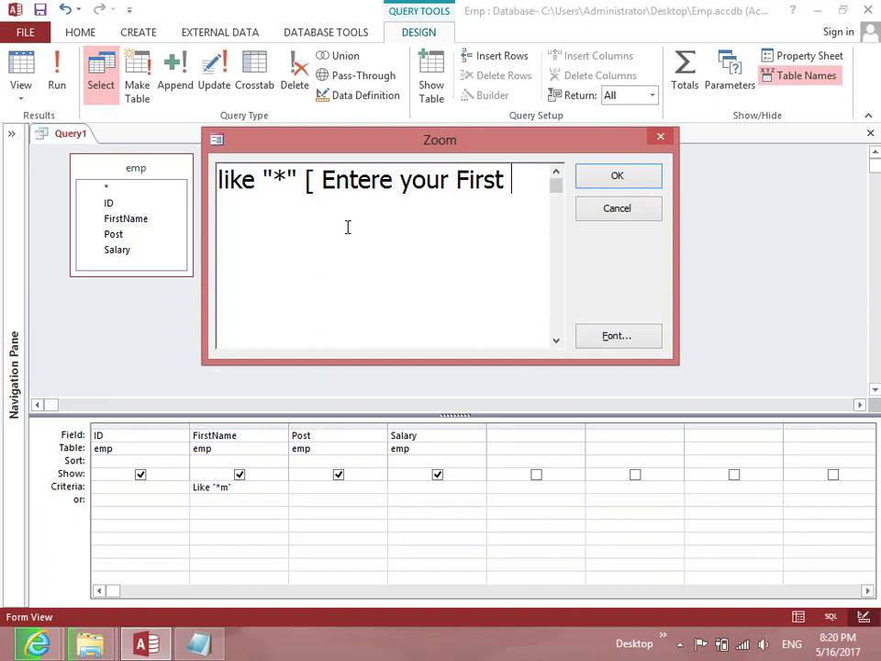
{"action": "key", "text": "Return"}
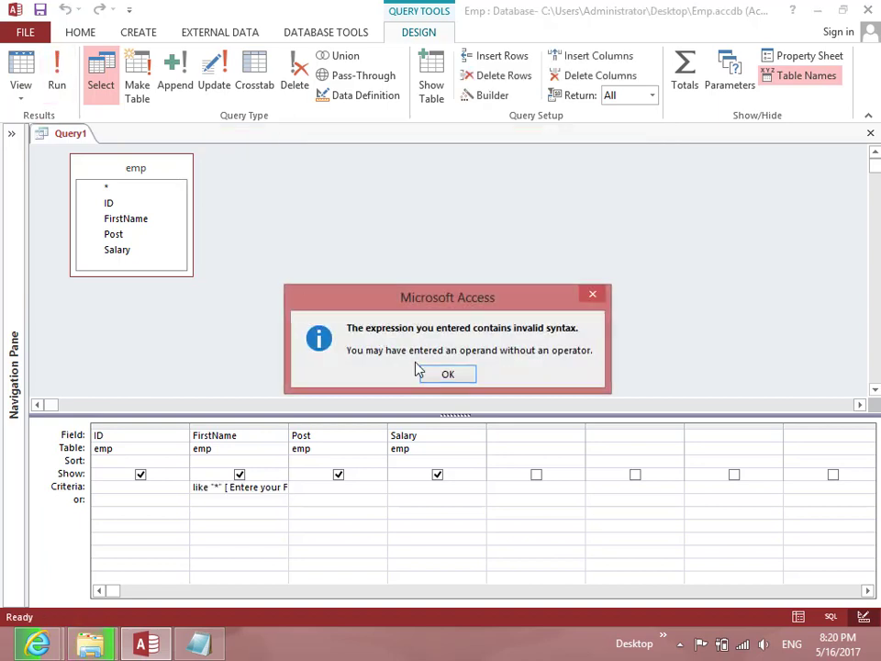
{"action": "left_click", "coordinate": [447, 376]}
Correct the FirstName criteria by inserting an & between "*" and the bracketed parameter prompt.
{"action": "left_click", "coordinate": [271, 488]}
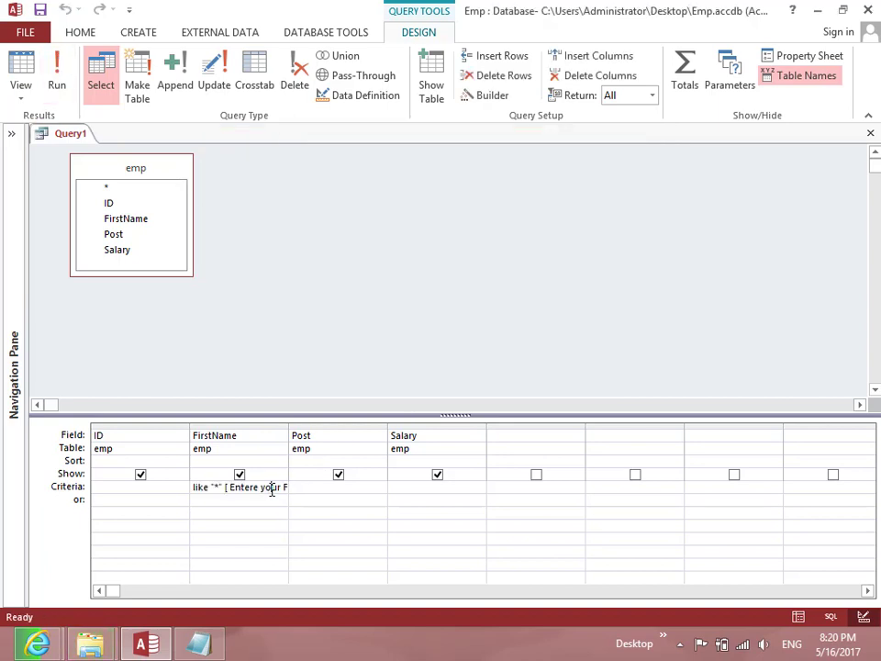
{"action": "key", "text": "shift+F2"}
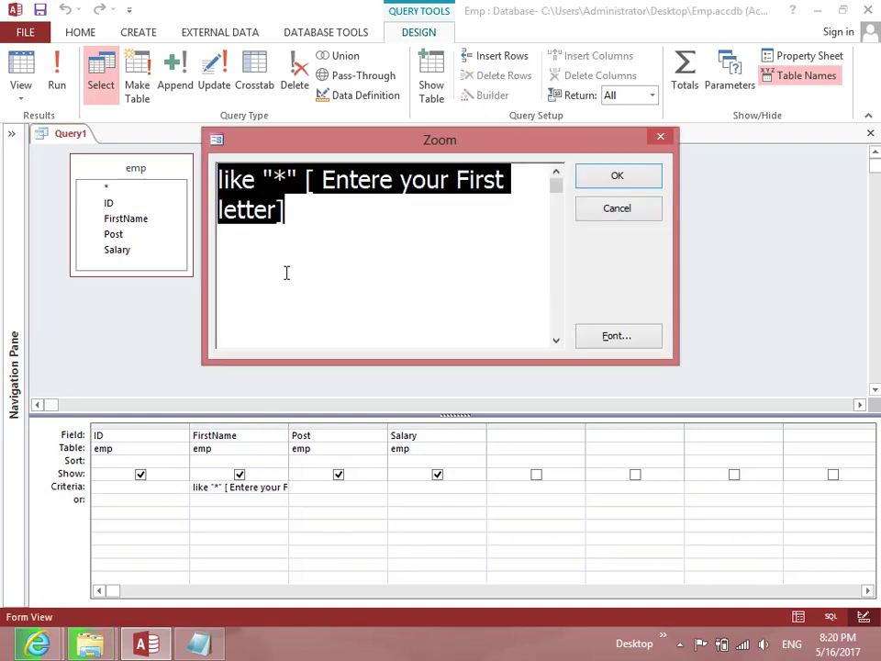
{"action": "left_click", "coordinate": [296, 187]}
{"action": "type", "text": "&"}
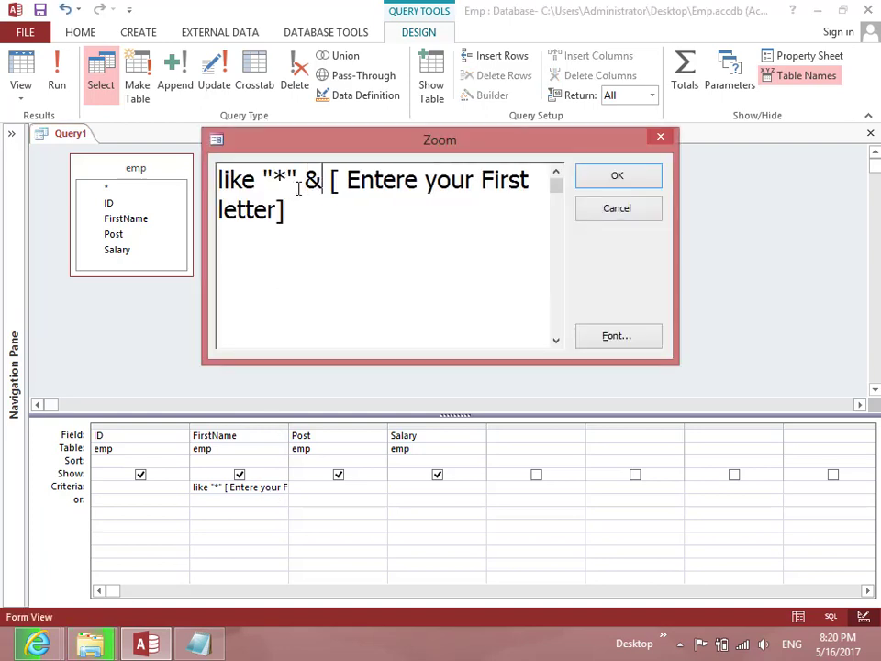
{"action": "left_click", "coordinate": [655, 184]}
Run the parameter query with a as the letter to find first names ending in a.
{"action": "left_click", "coordinate": [60, 81]}
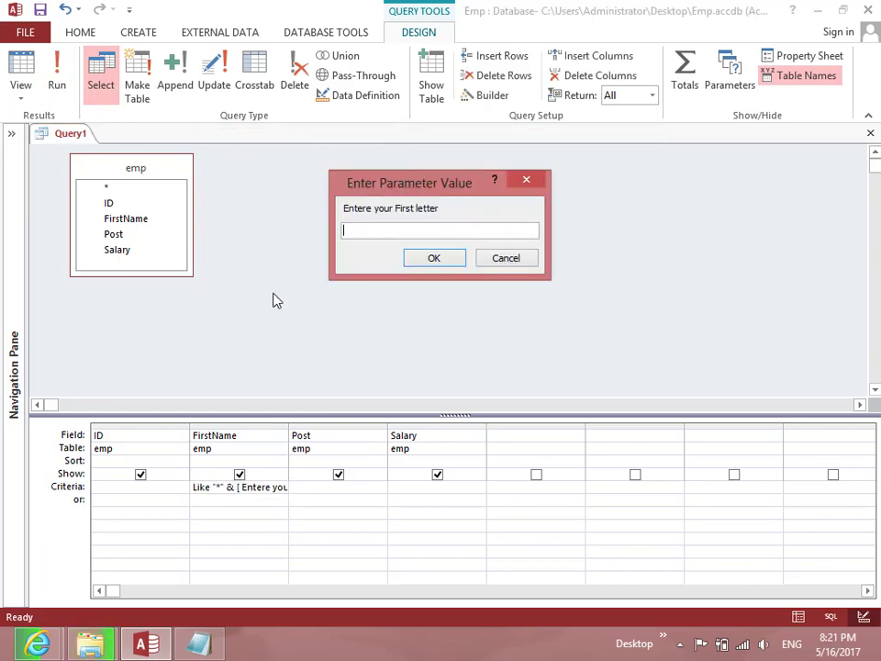
{"action": "type", "text": "a"}
{"action": "key", "text": "Return"}
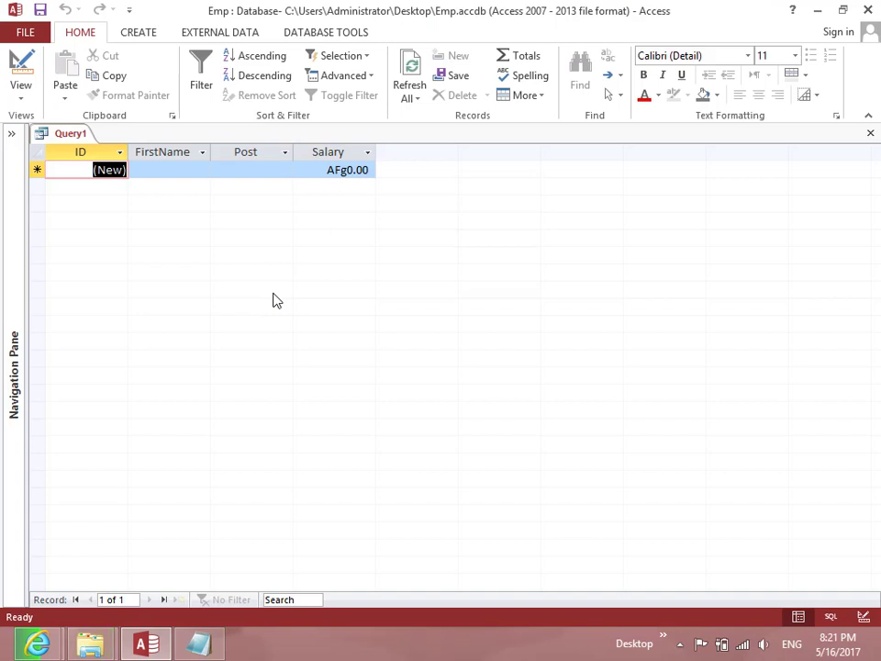
Return to the query design and run the parameter query with m as the letter.
{"action": "left_click", "coordinate": [25, 92]}
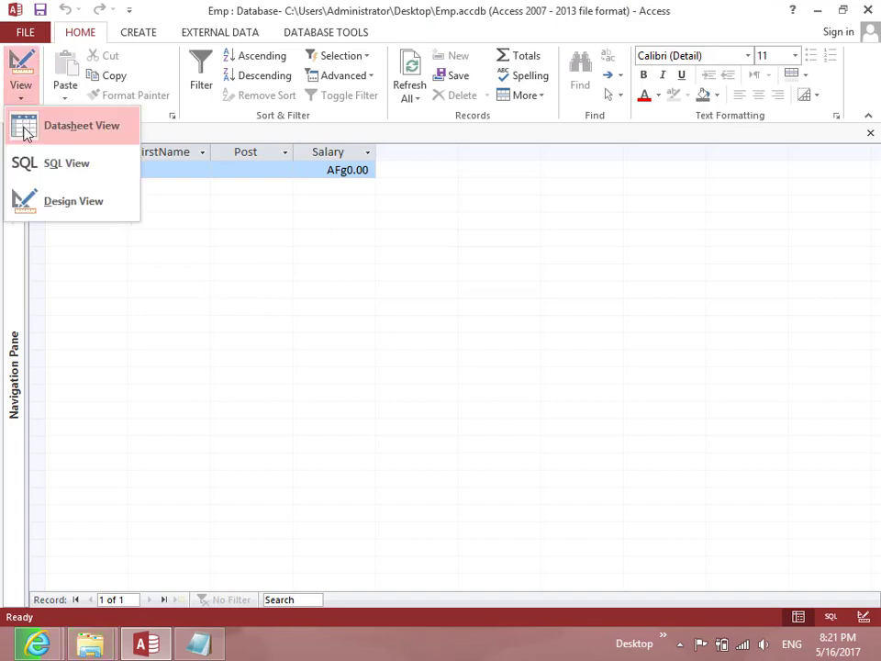
{"action": "left_click", "coordinate": [39, 202]}
{"action": "left_click", "coordinate": [58, 79]}
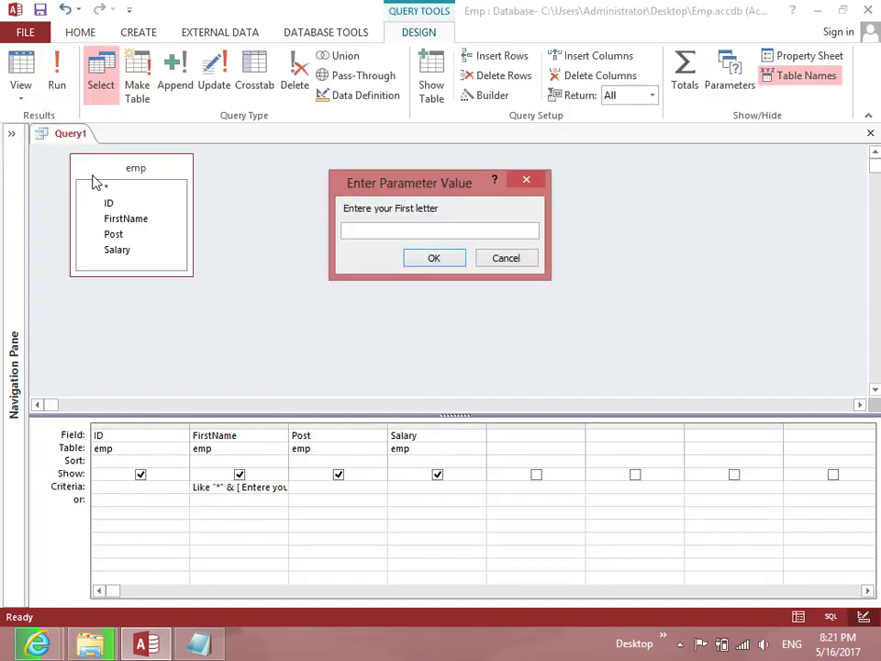
{"action": "type", "text": "m"}
{"action": "key", "text": "Return"}
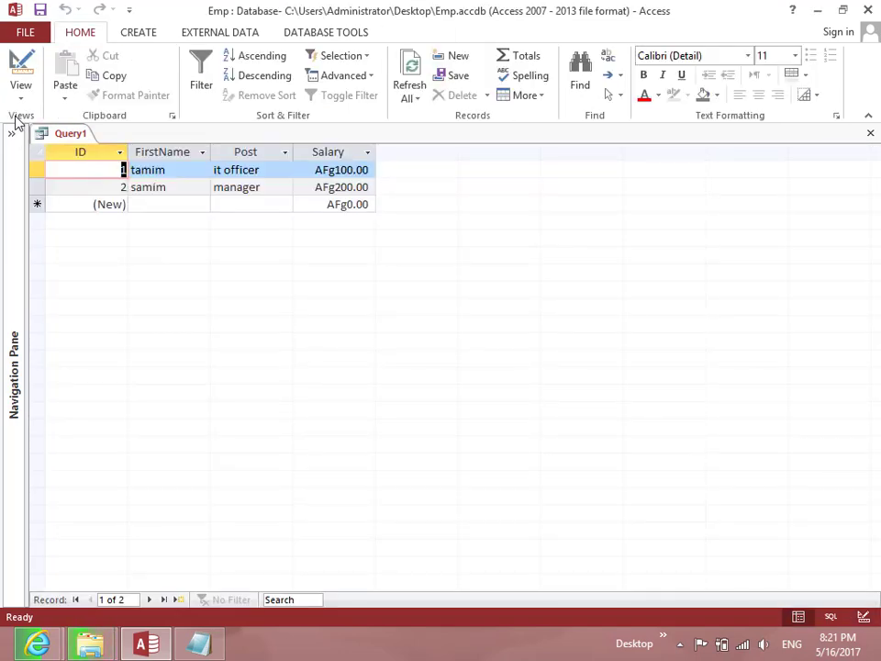
Return to the query design and run the parameter query again for first names ending in h.
{"action": "left_click", "coordinate": [18, 92]}
{"action": "left_click", "coordinate": [74, 201]}
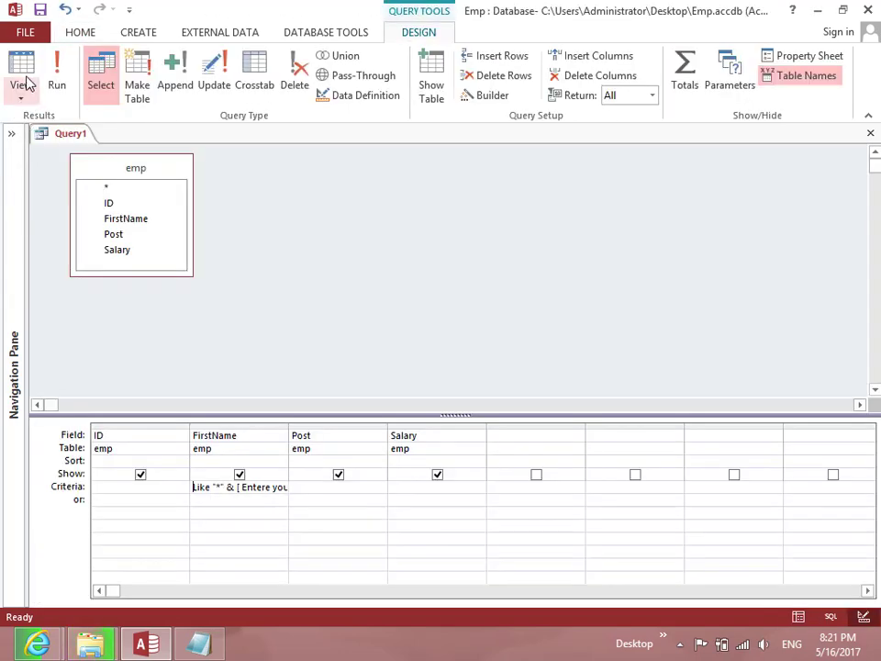
{"action": "left_click", "coordinate": [57, 78]}
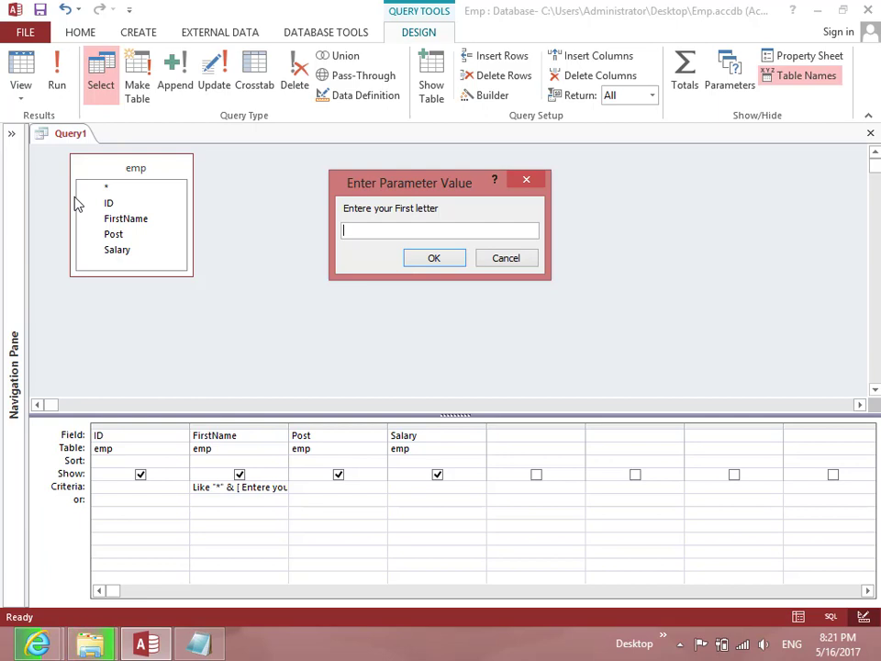
{"action": "type", "text": "kh="}
{"action": "key", "text": "BackSpace"}
{"action": "key", "text": "BackSpace"}
{"action": "key", "text": "Return"}
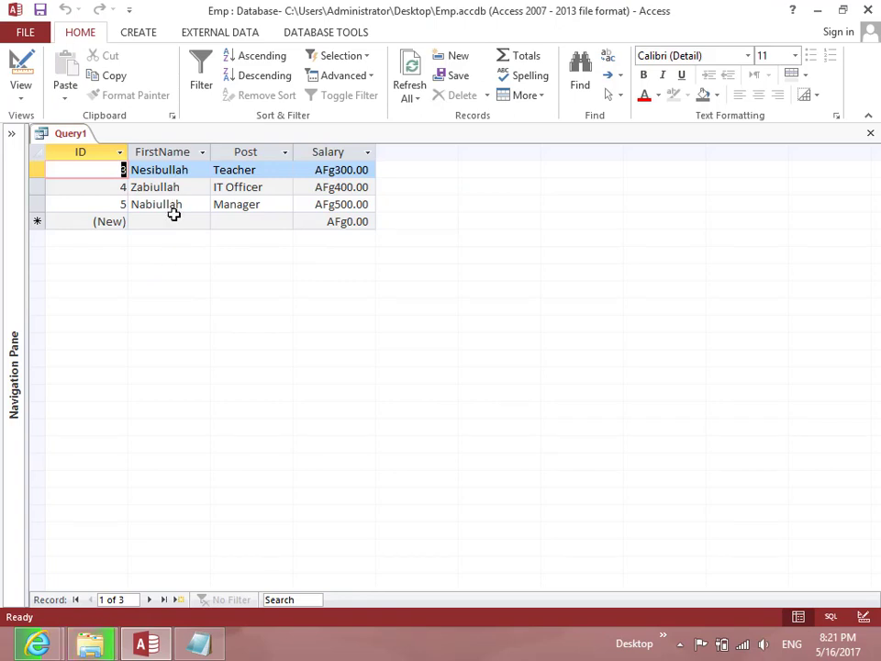
Return to the query design and replace the FirstName criteria with like [ Enter your first letter ] & "*" in the Zoom box.
{"action": "left_click", "coordinate": [20, 104]}
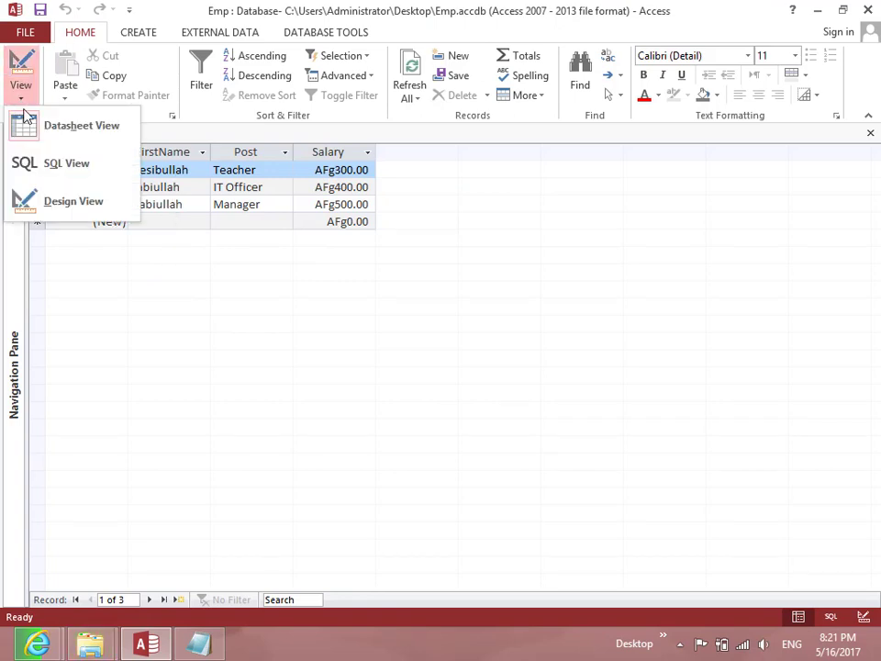
{"action": "left_click", "coordinate": [57, 202]}
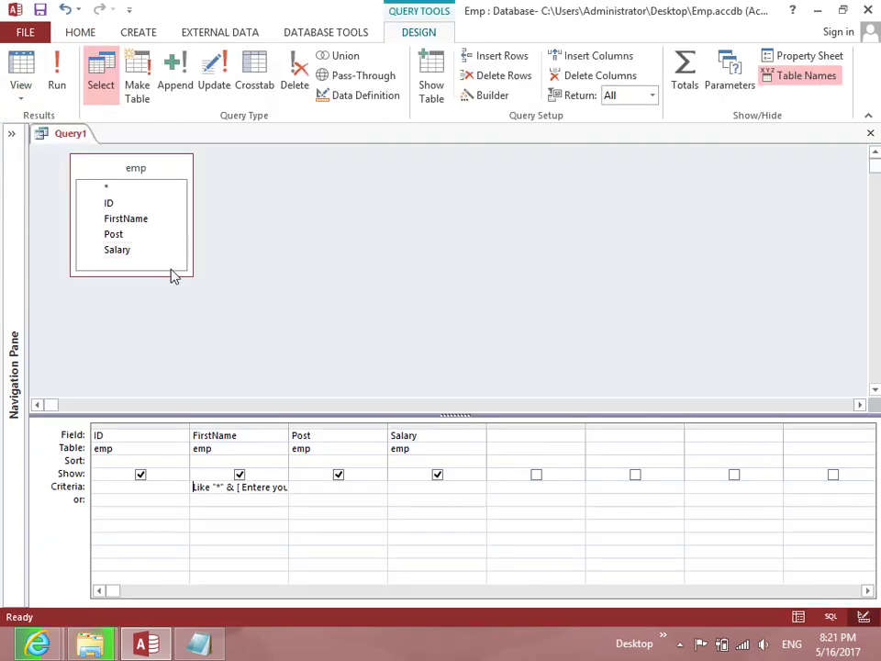
{"action": "left_click", "coordinate": [266, 486]}
{"action": "key", "text": "shift+F2"}
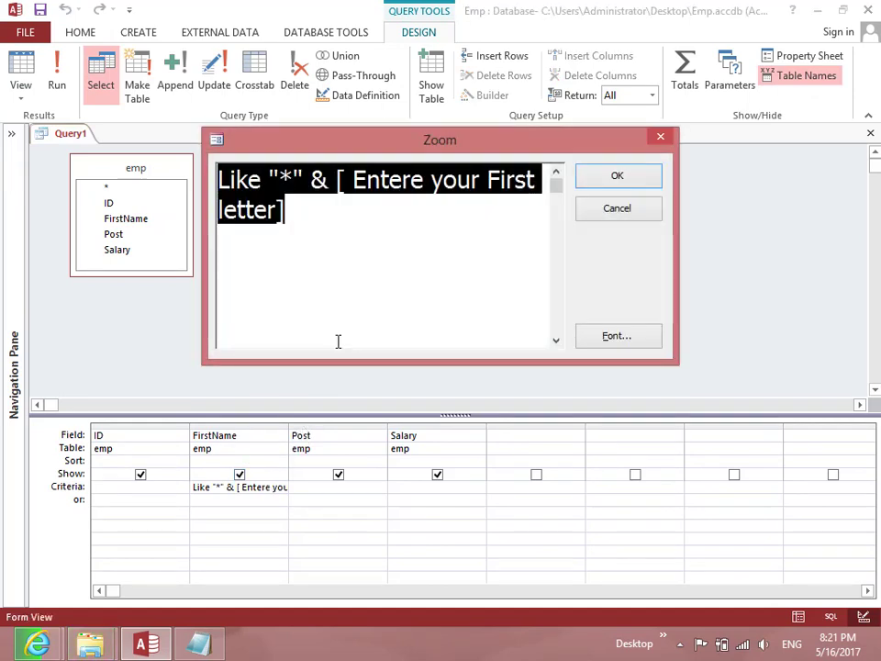
{"action": "type", "text": "like "}
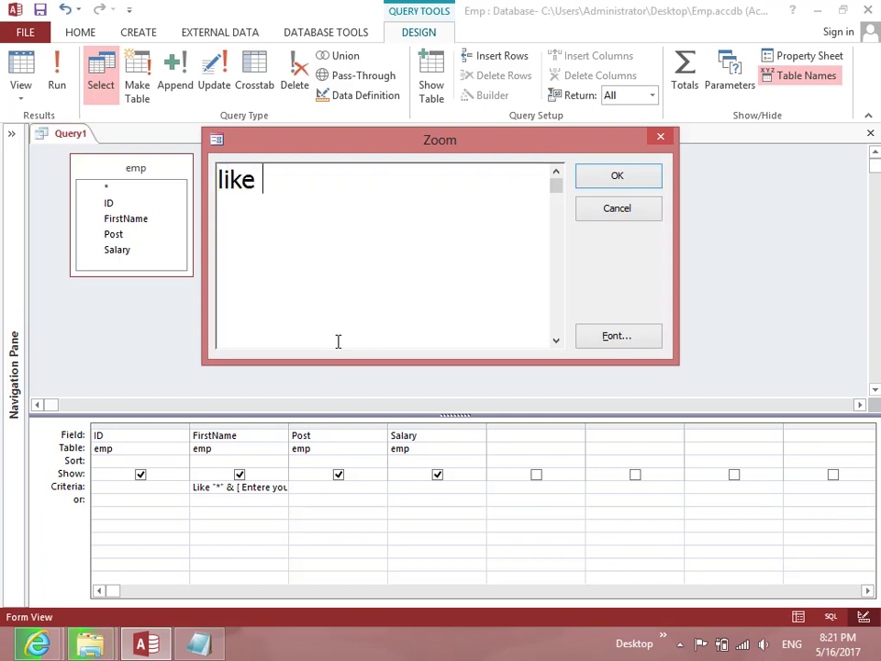
{"action": "type", "text": "[ Enter your"}
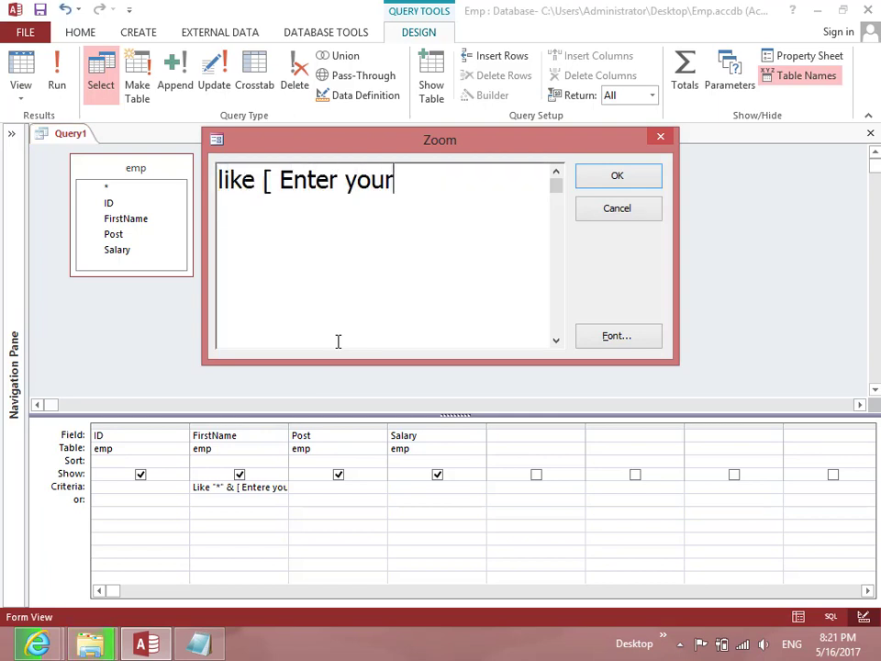
{"action": "type", "text": " End lettter"}
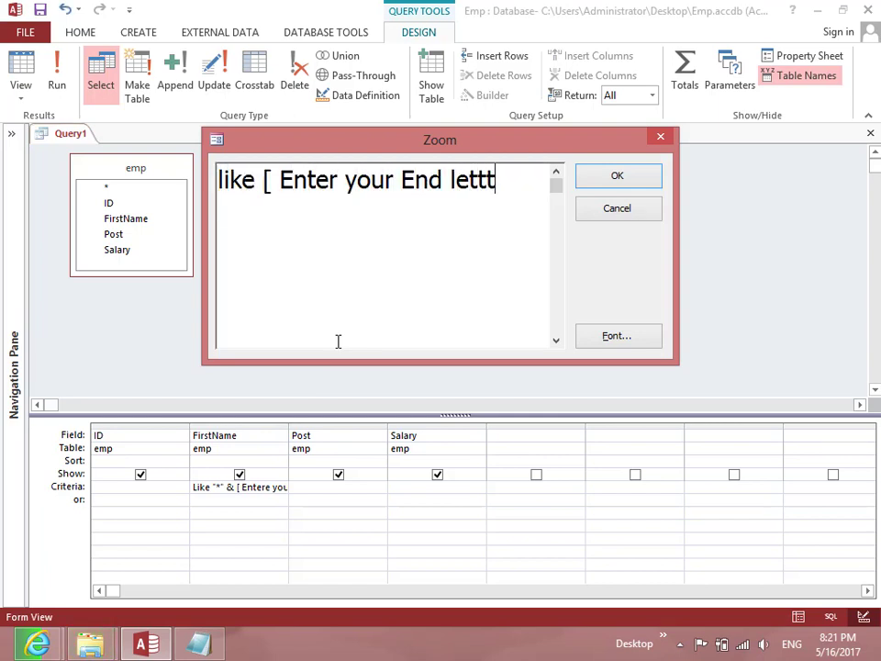
{"action": "key", "text": "BackSpace"}
{"action": "key", "text": "BackSpace"}
{"action": "key", "text": "BackSpace"}
{"action": "key", "text": "BackSpace"}
{"action": "key", "text": "BackSpace"}
{"action": "key", "text": "BackSpace"}
{"action": "key", "text": "BackSpace"}
{"action": "key", "text": "BackSpace"}
{"action": "key", "text": "BackSpace"}
{"action": "key", "text": "BackSpace"}
{"action": "key", "text": "BackSpace"}
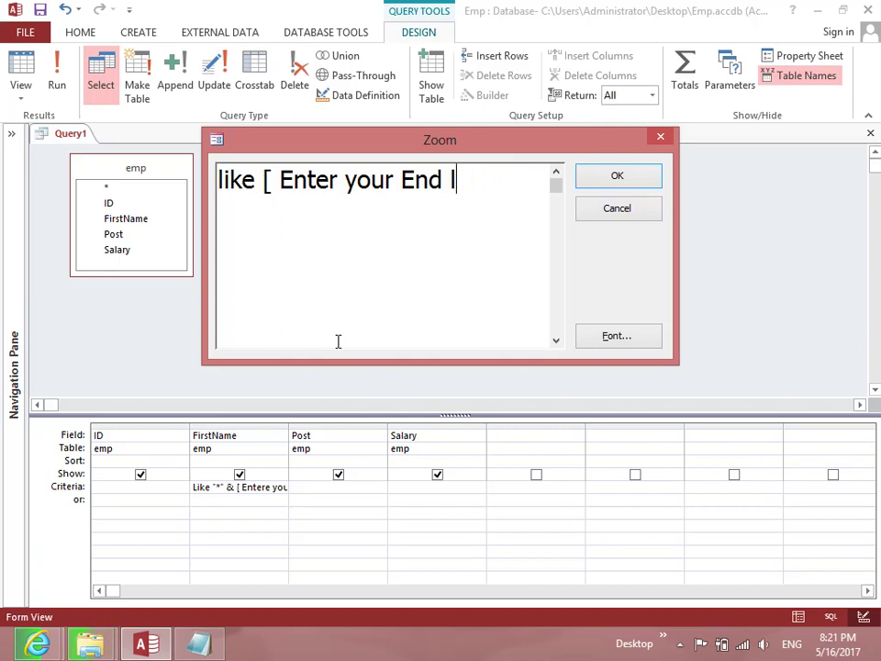
{"action": "type", "text": "firs"}
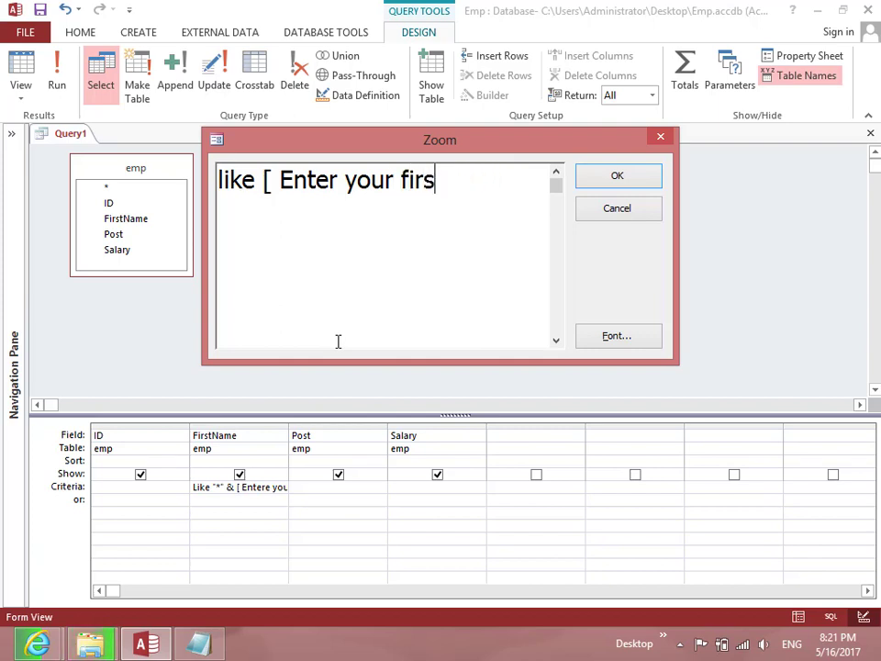
{"action": "type", "text": "t letter ]"}
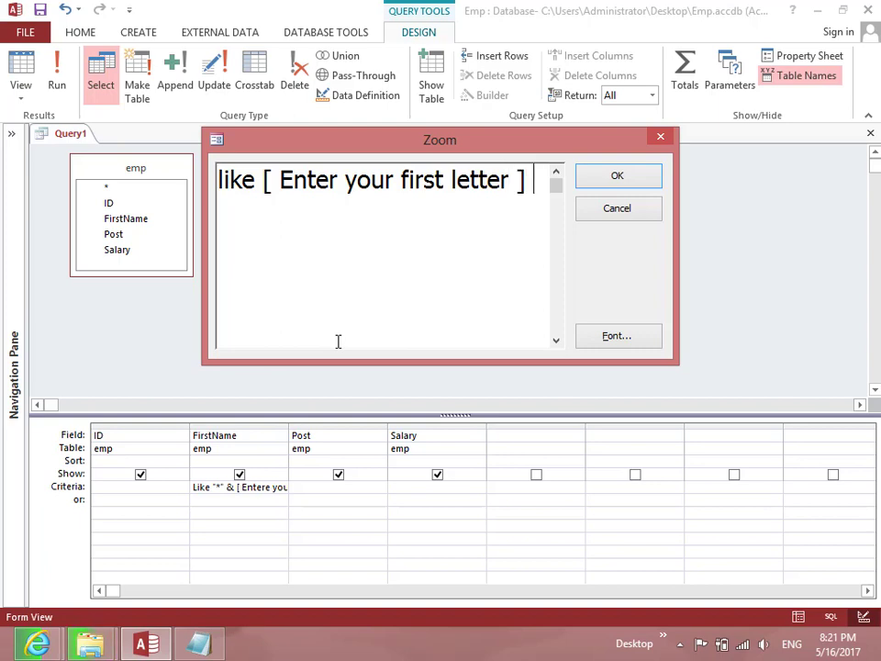
{"action": "type", "text": " & "}
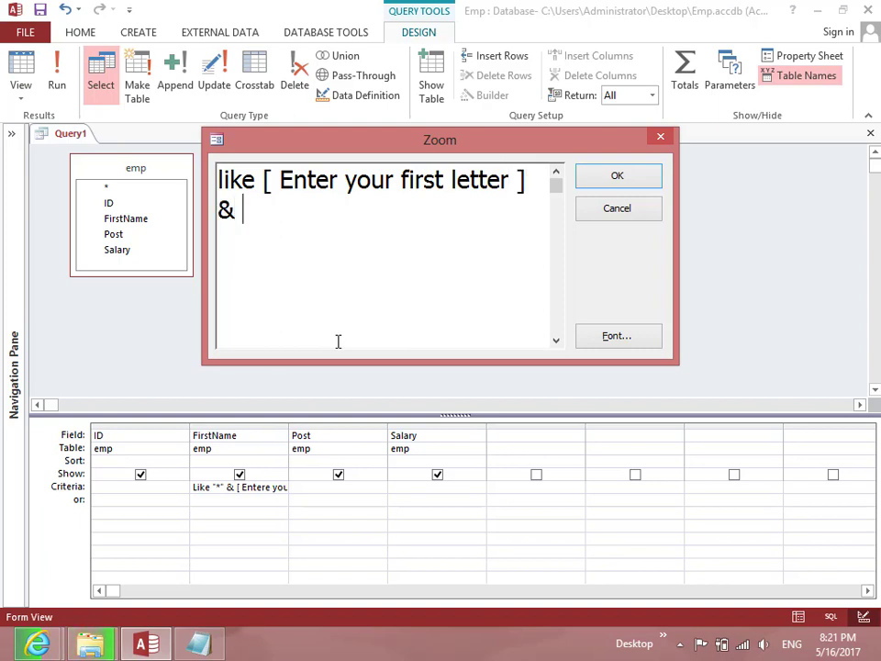
{"action": "type", "text": "\"*\""}
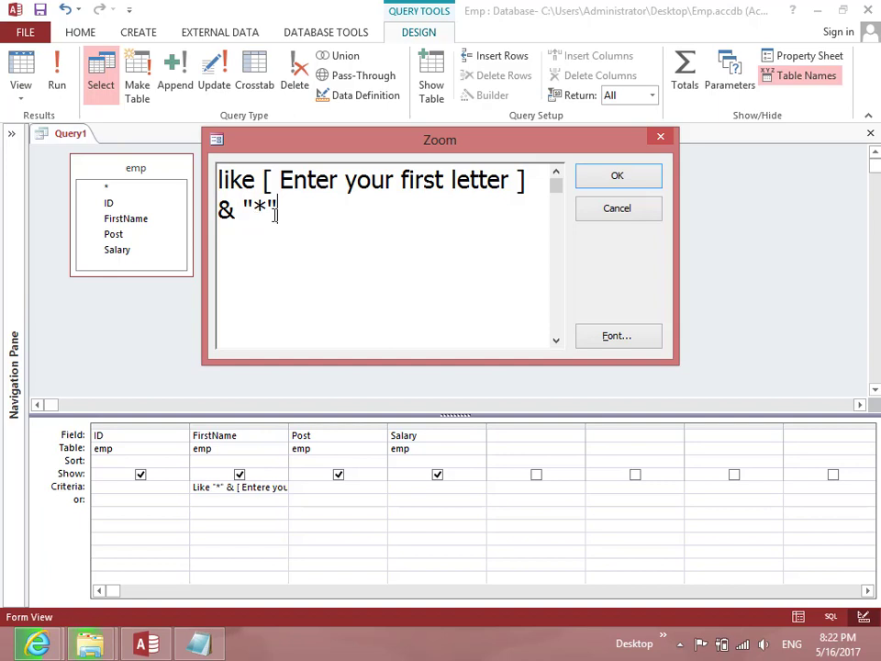
{"action": "left_click", "coordinate": [651, 178]}
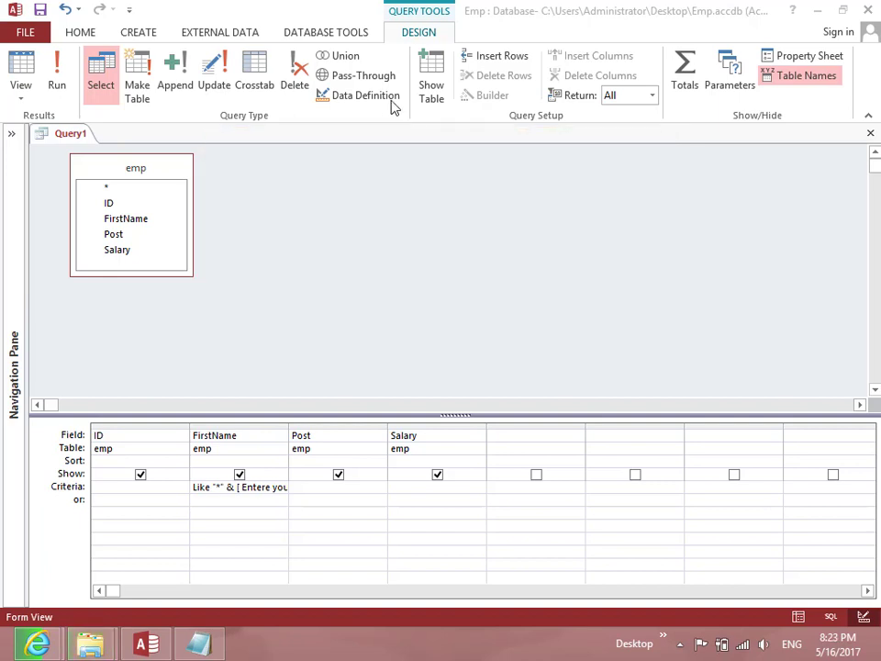
Run the query and answer the parameter prompt to find first names starting with s.
{"action": "left_click", "coordinate": [57, 55]}
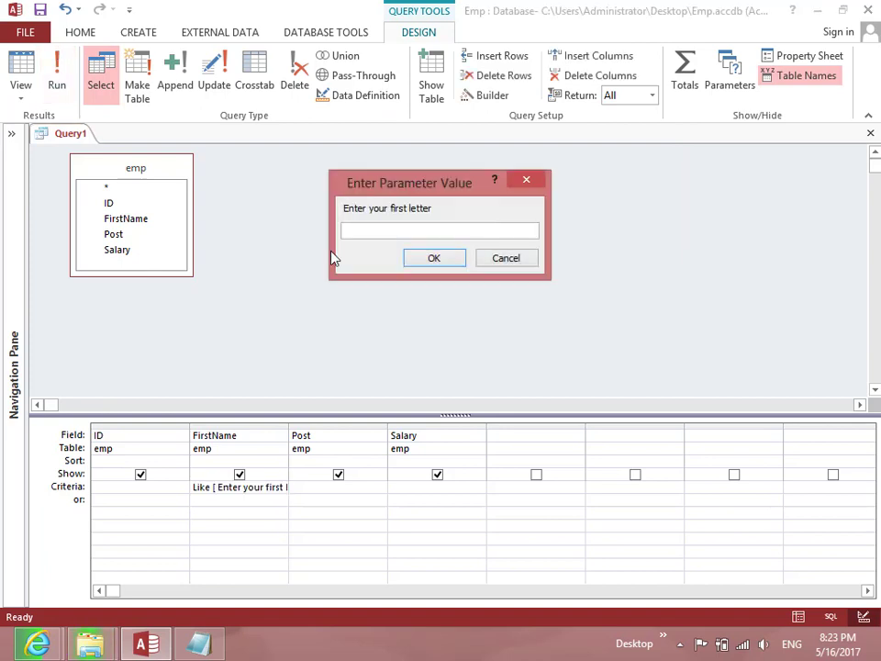
{"action": "type", "text": "a"}
{"action": "key", "text": "Return"}
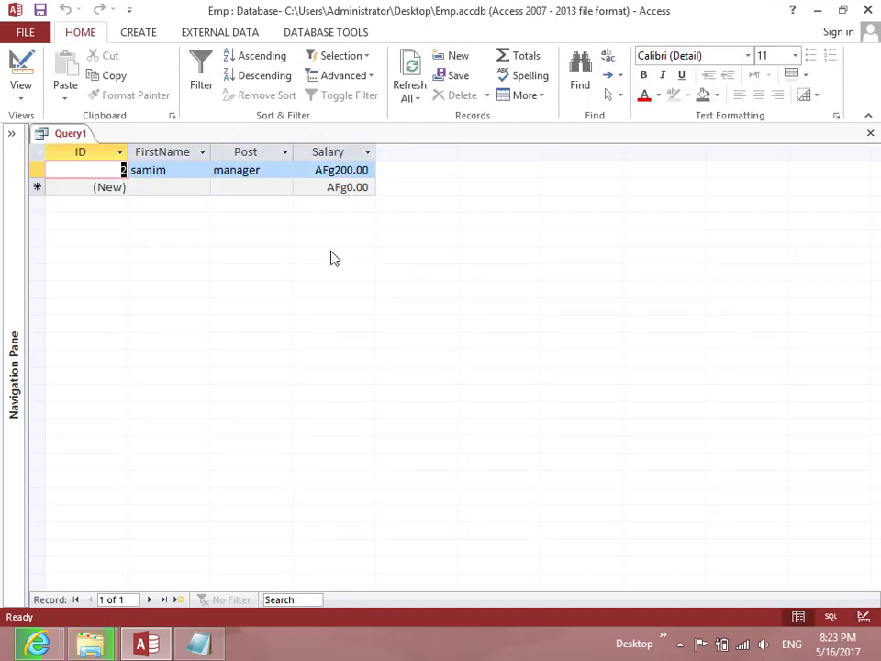
Launch Notepad through the Windows Run dialog.
{"action": "key", "text": "super+r"}
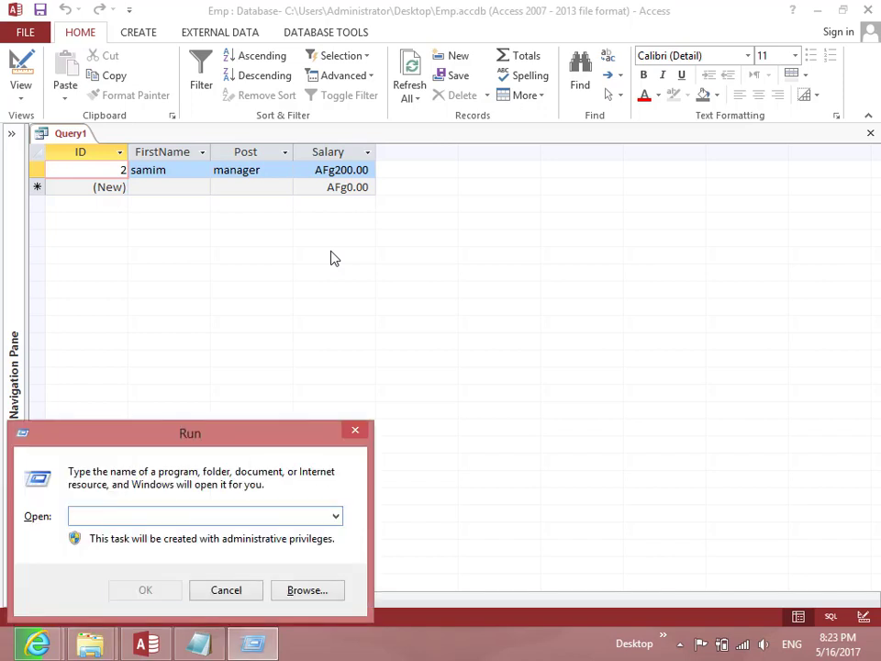
{"action": "type", "text": "notepad"}
{"action": "key", "text": "Return"}
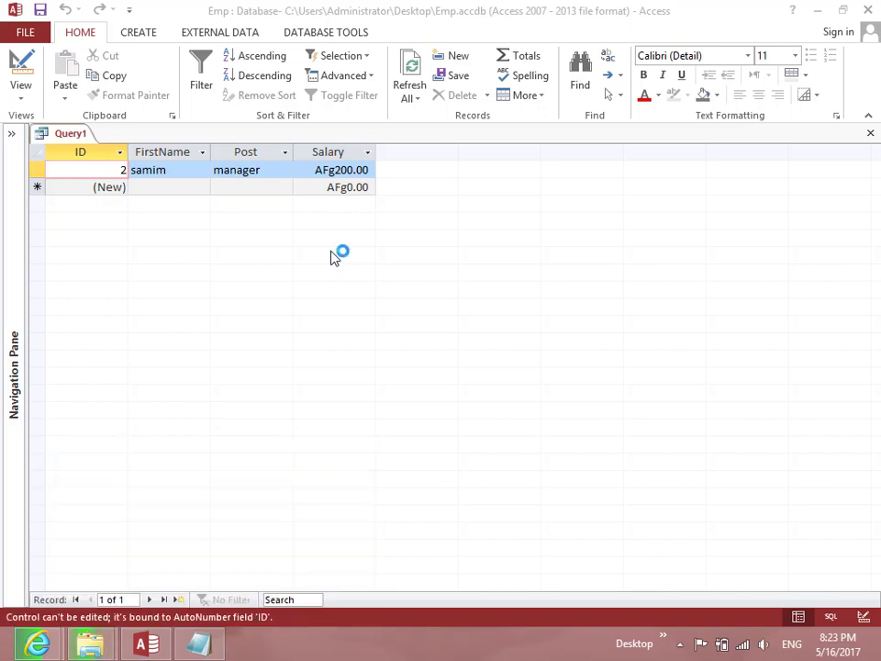
Maximize the blank Notepad window and write the criteria like "*" & [ Enter your last letter ] on the first line.
{"action": "key", "text": "alt+space"}
{"action": "type", "text": "x"}
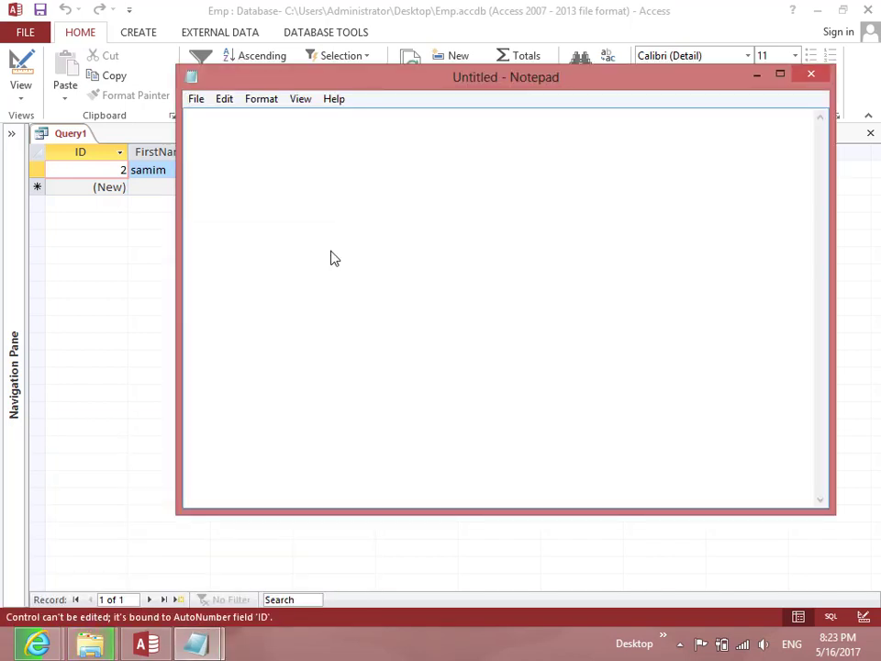
{"action": "type", "text": "like"}
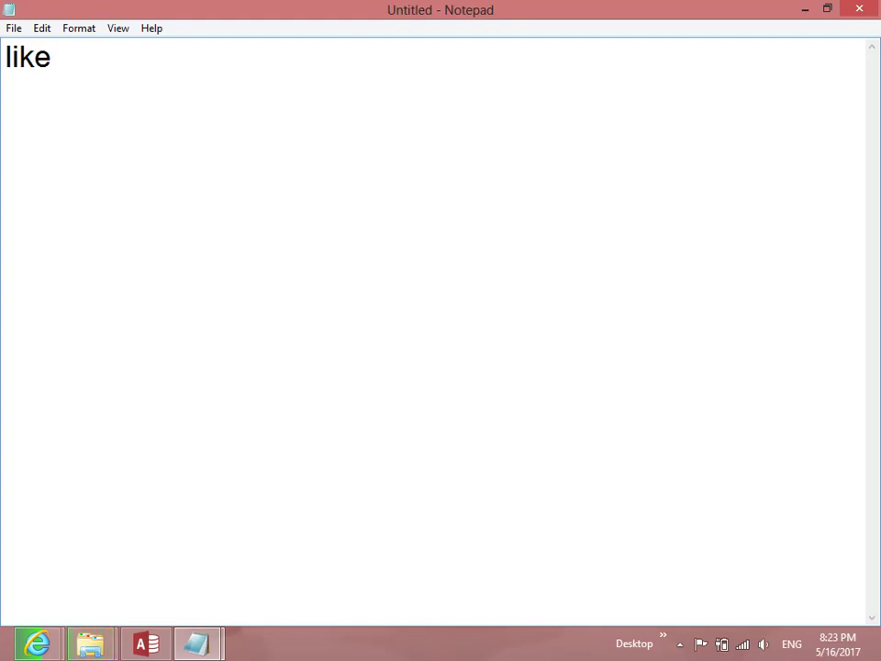
{"action": "type", "text": " \"*\" &"}
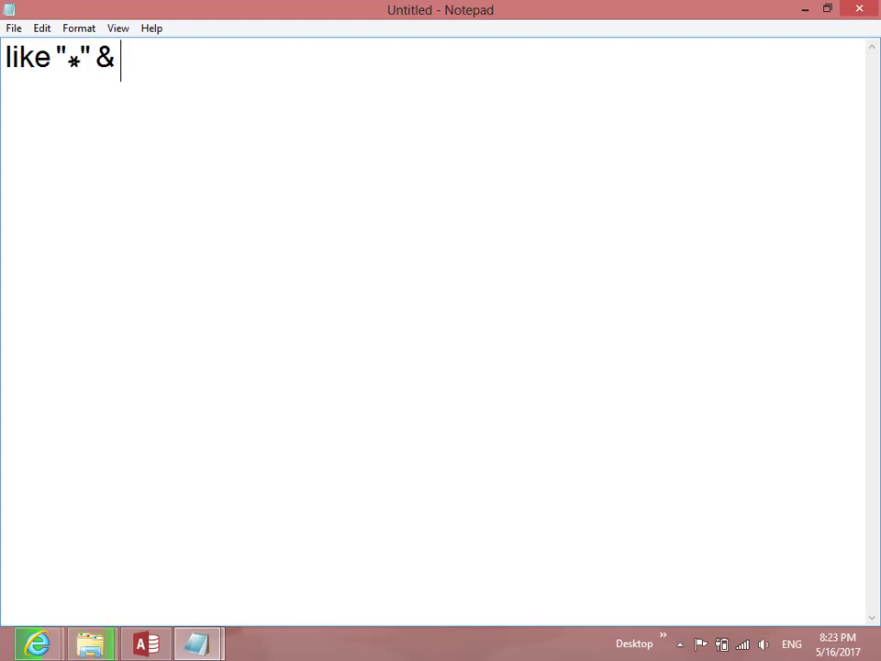
{"action": "type", "text": " [ Enter your "}
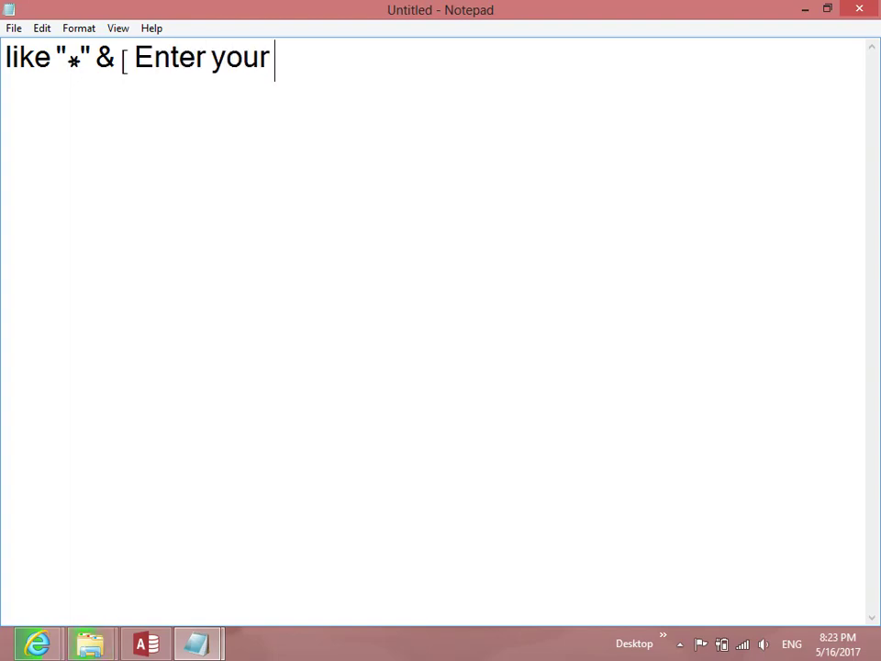
{"action": "type", "text": "end"}
{"action": "key", "text": "BackSpace"}
{"action": "key", "text": "BackSpace"}
{"action": "key", "text": "BackSpace"}
{"action": "type", "text": "last le"}
{"action": "key", "text": "BackSpace"}
{"action": "type", "text": "l"}
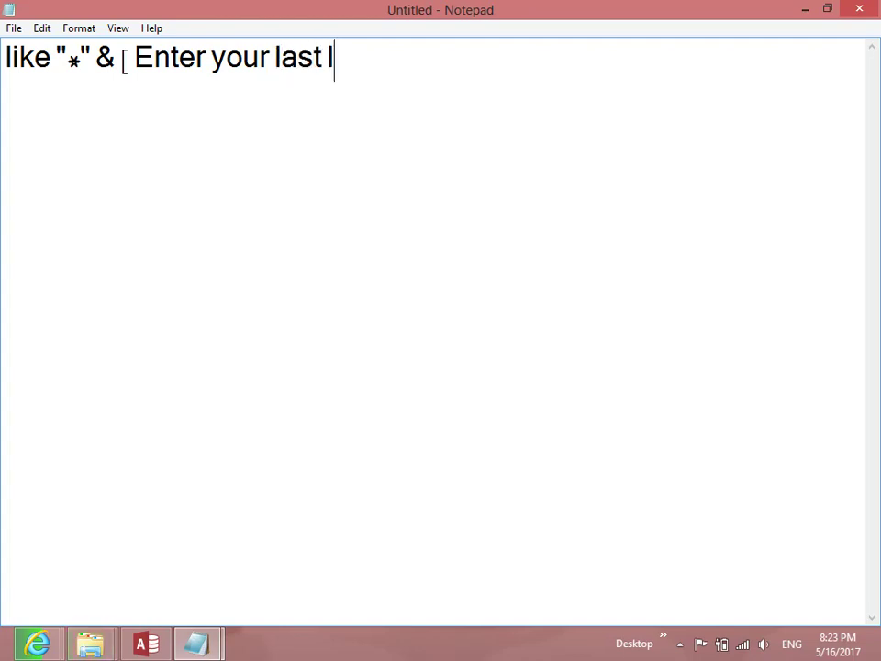
{"action": "type", "text": "etter ]"}
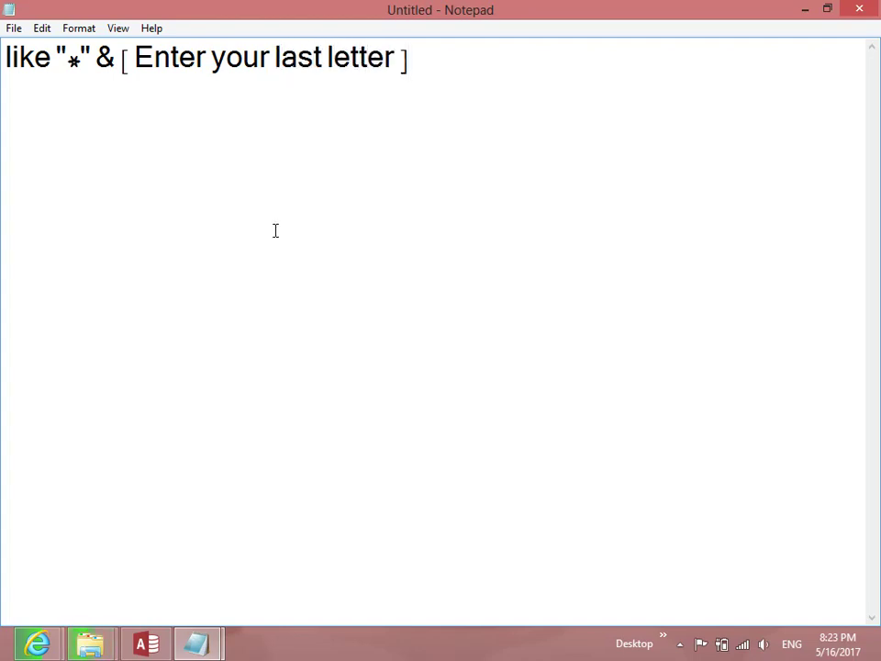
{"action": "left_click_drag", "start_coordinate": [66, 61], "coordinate": [81, 61]}
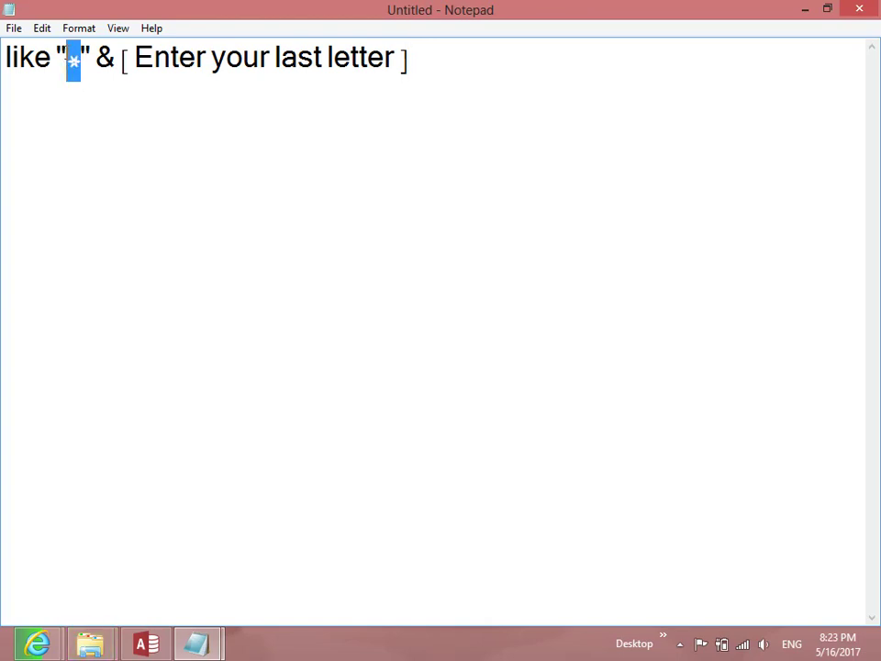
Add the criteria like [ Enter your First Letter ] & " * " below the last-letter example, leaving a blank line between them.
{"action": "left_click", "coordinate": [455, 61]}
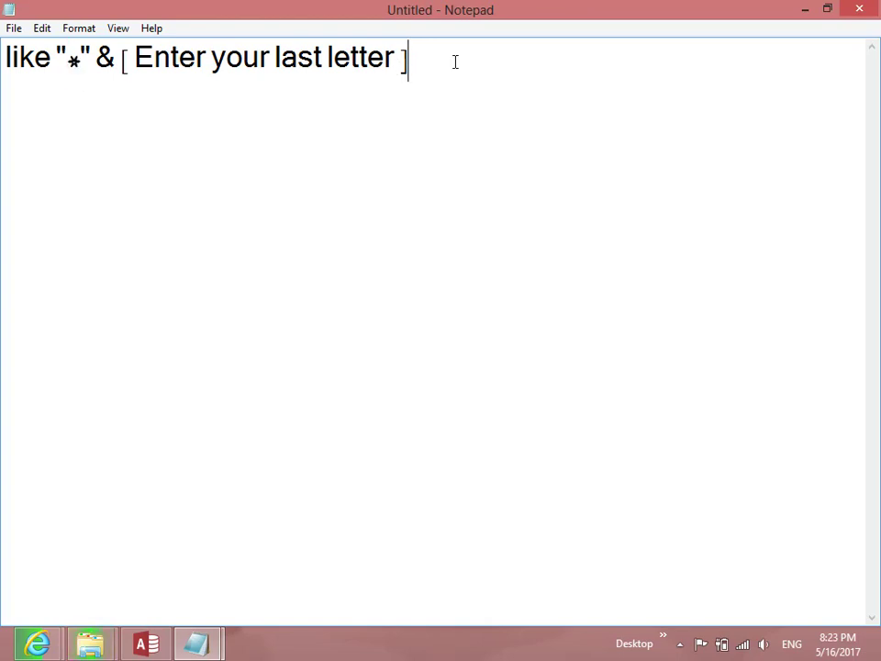
{"action": "key", "text": "Return"}
{"action": "type", "text": "like [ Enter"}
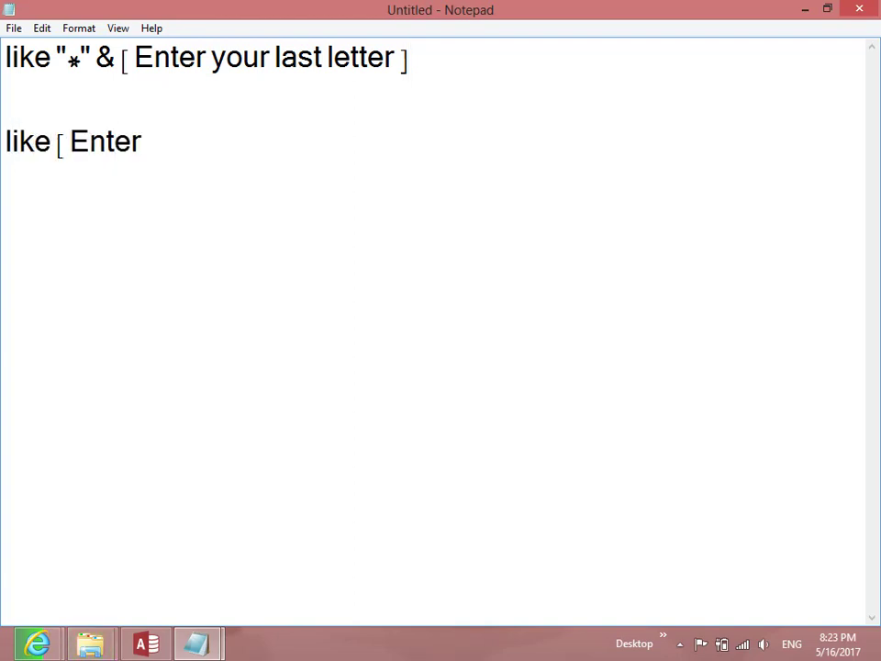
{"action": "type", "text": " your First"}
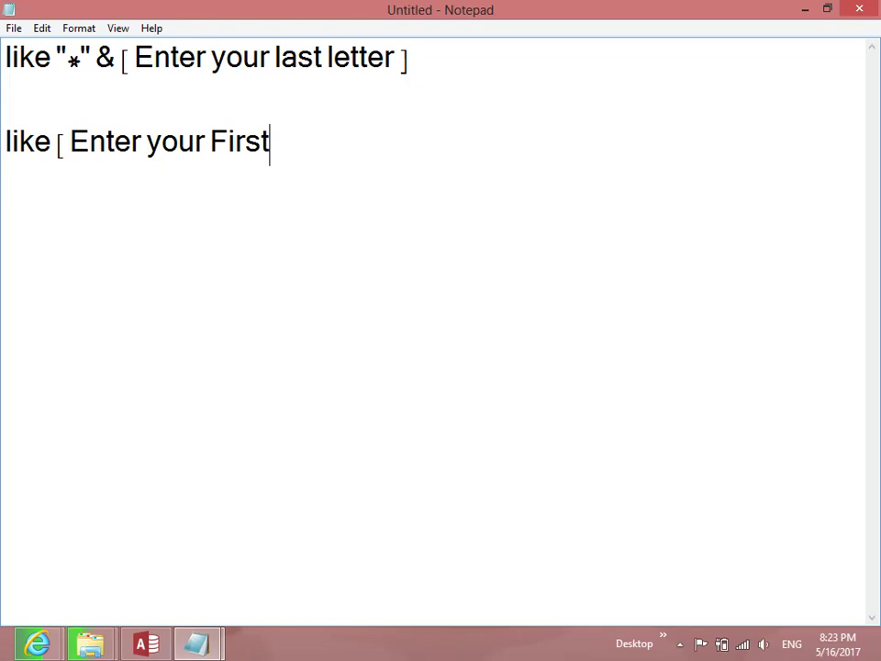
{"action": "type", "text": " Letter "}
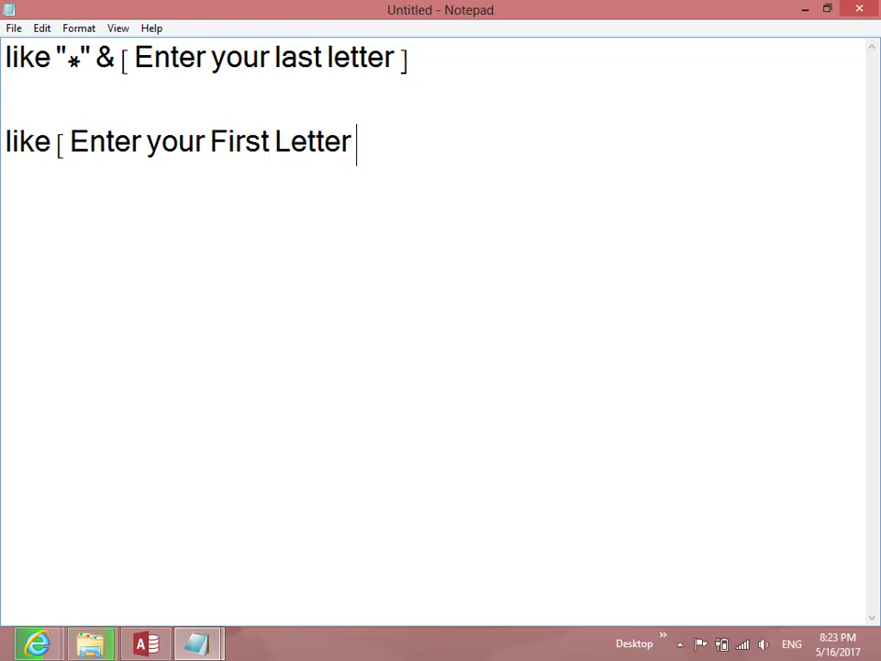
{"action": "type", "text": "] & \"*\""}
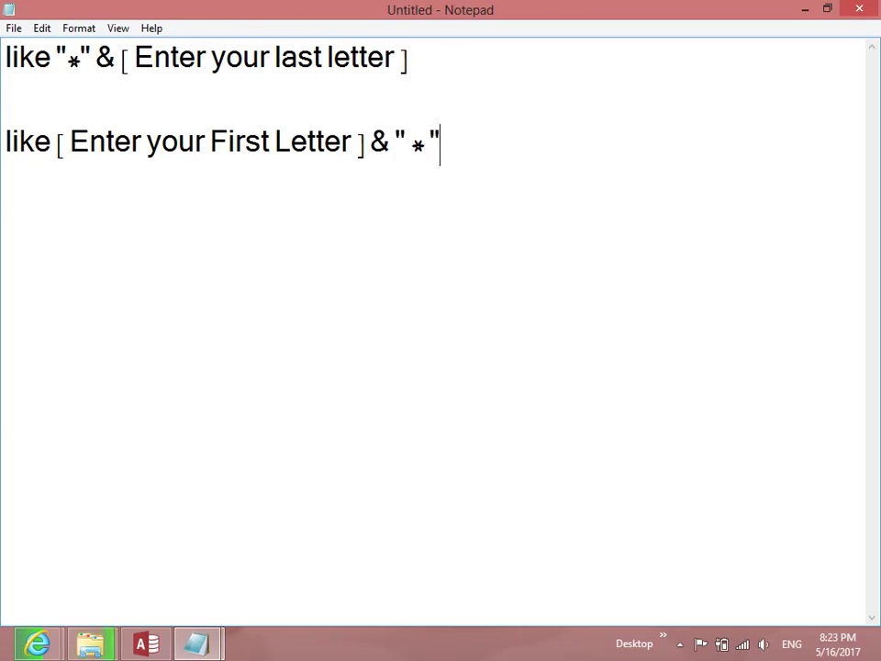
{"action": "left_click_drag", "start_coordinate": [471, 179], "coordinate": [8, 143]}
{"action": "left_click", "coordinate": [91, 57]}
{"action": "left_click_drag", "start_coordinate": [180, 58], "coordinate": [67, 50]}
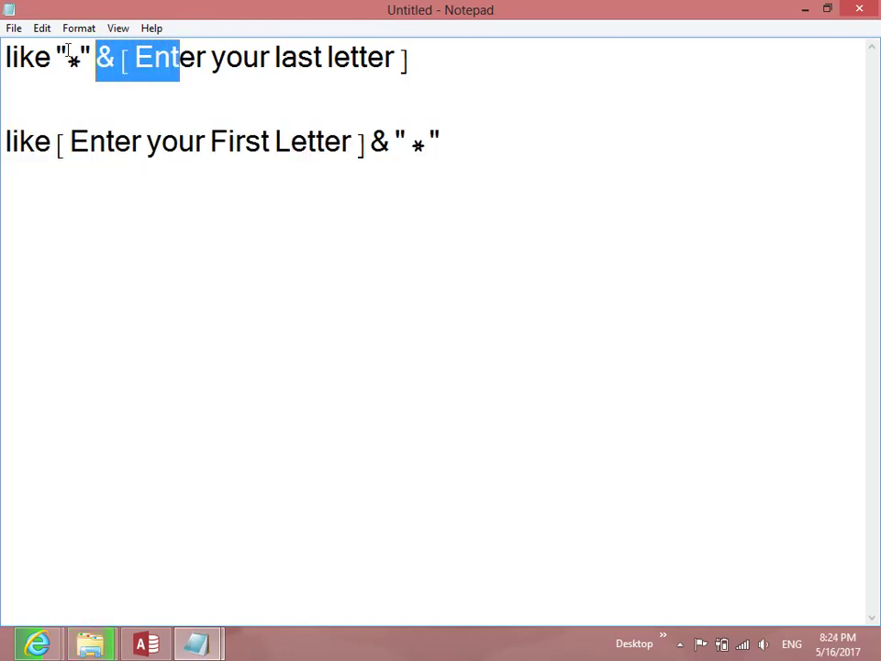
{"action": "left_click_drag", "start_coordinate": [114, 142], "coordinate": [248, 175]}
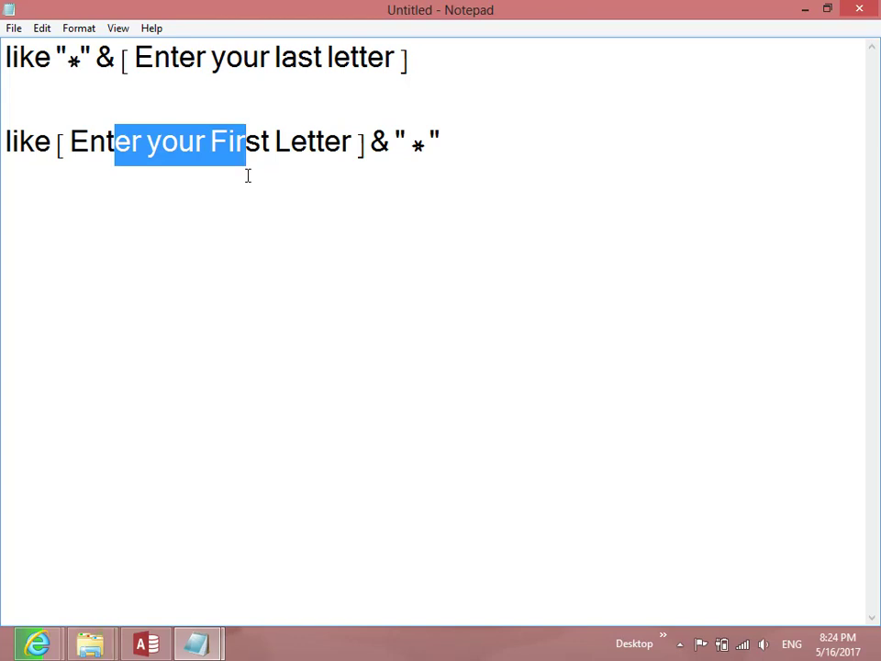
{"action": "left_click", "coordinate": [803, 11]}
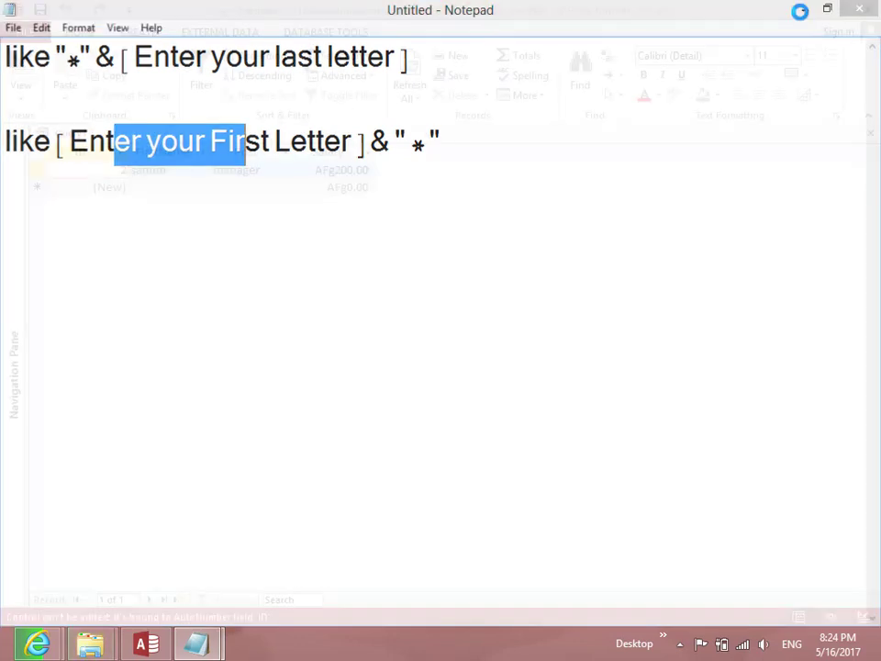
{"action": "mouse_move", "coordinate": [196, 642]}
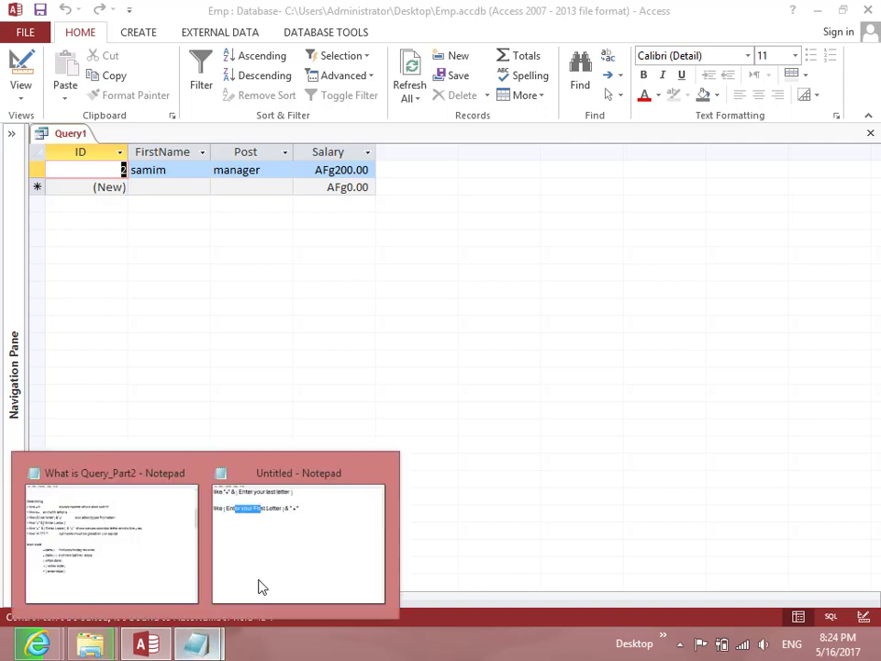
{"action": "left_click", "coordinate": [266, 568]}
Add the sample letter pairs ab and ra on separate lines below the two criteria examples.
{"action": "left_click", "coordinate": [493, 174]}
{"action": "key", "text": "Return"}
{"action": "key", "text": "Return"}
{"action": "type", "text": "ab"}
{"action": "key", "text": "Return"}
{"action": "type", "text": "ra"}
Write the criteria like "*" & [ Enter two Letter ] & "*" a few lines below the letter pairs.
{"action": "key", "text": "Return"}
{"action": "key", "text": "Return"}
{"action": "key", "text": "Return"}
{"action": "type", "text": "lie"}
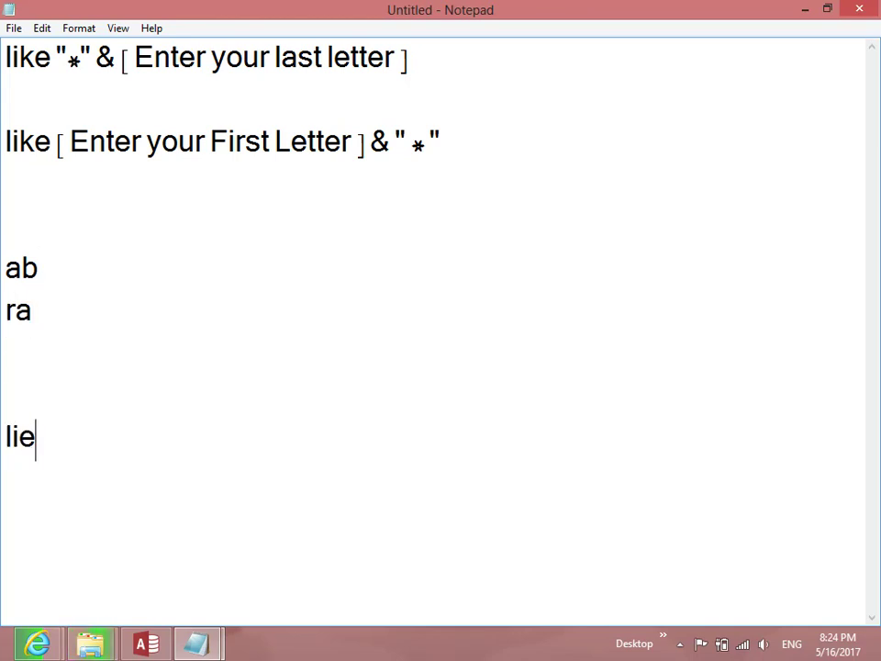
{"action": "key", "text": "BackSpace"}
{"action": "type", "text": "ke"}
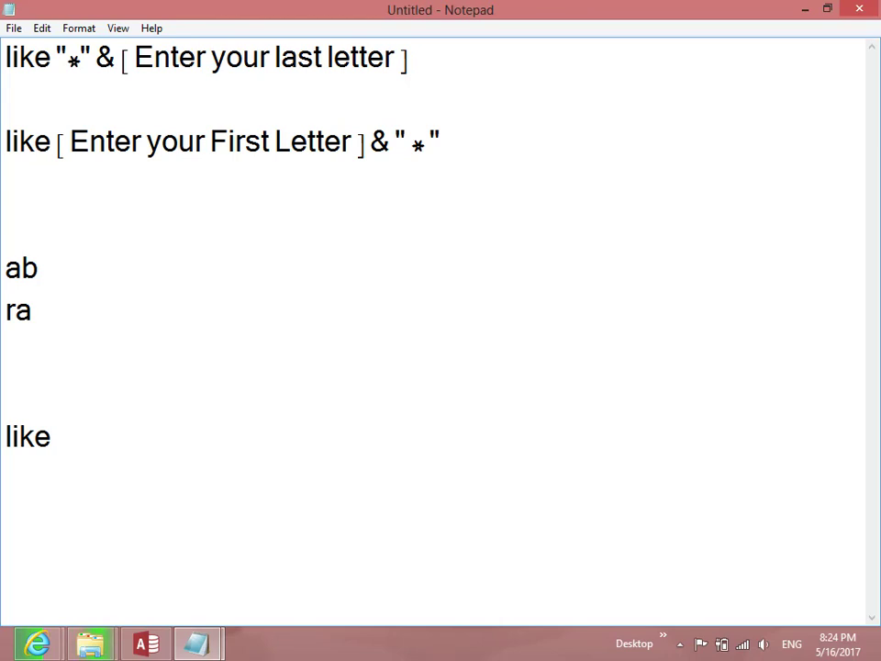
{"action": "type", "text": " \"*\" & [Enter"}
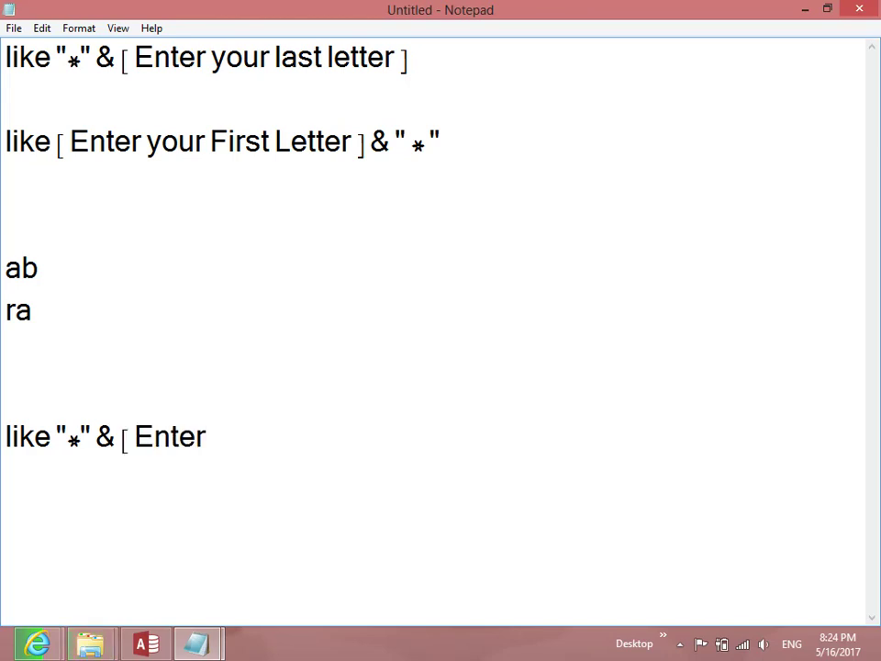
{"action": "type", "text": " L"}
{"action": "key", "text": "BackSpace"}
{"action": "type", "text": "two Le"}
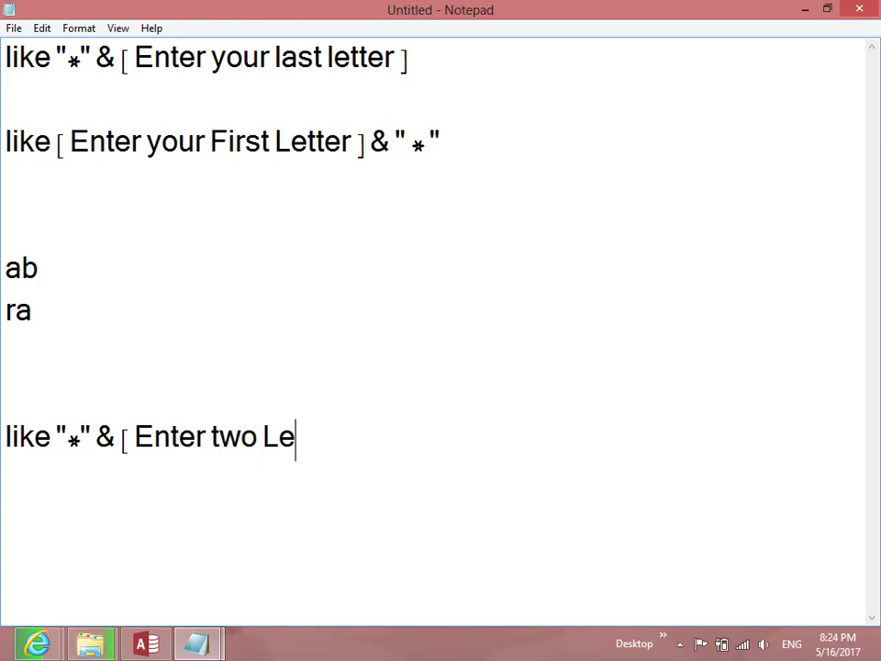
{"action": "type", "text": "tter ]"}
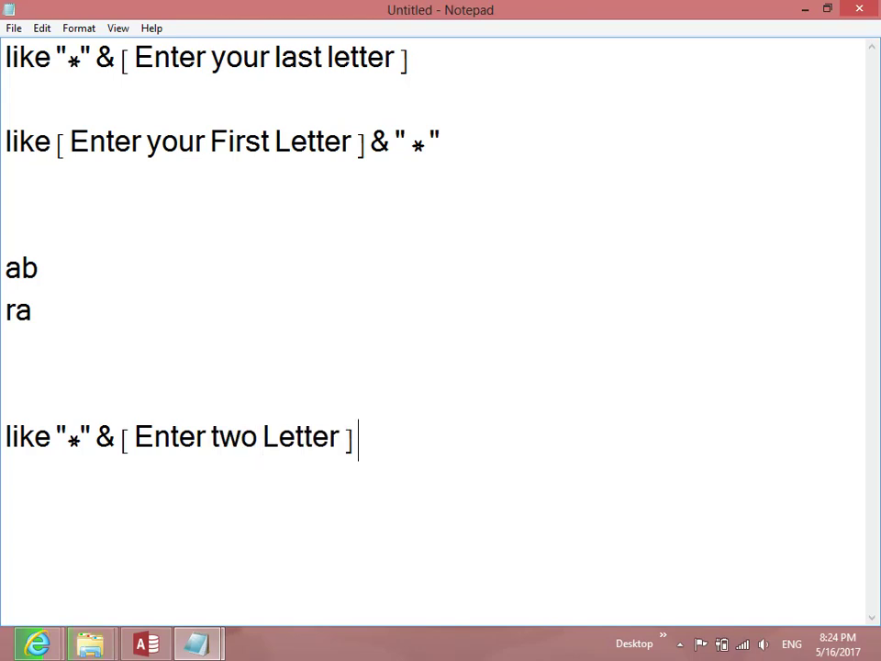
{"action": "type", "text": " & \"*\""}
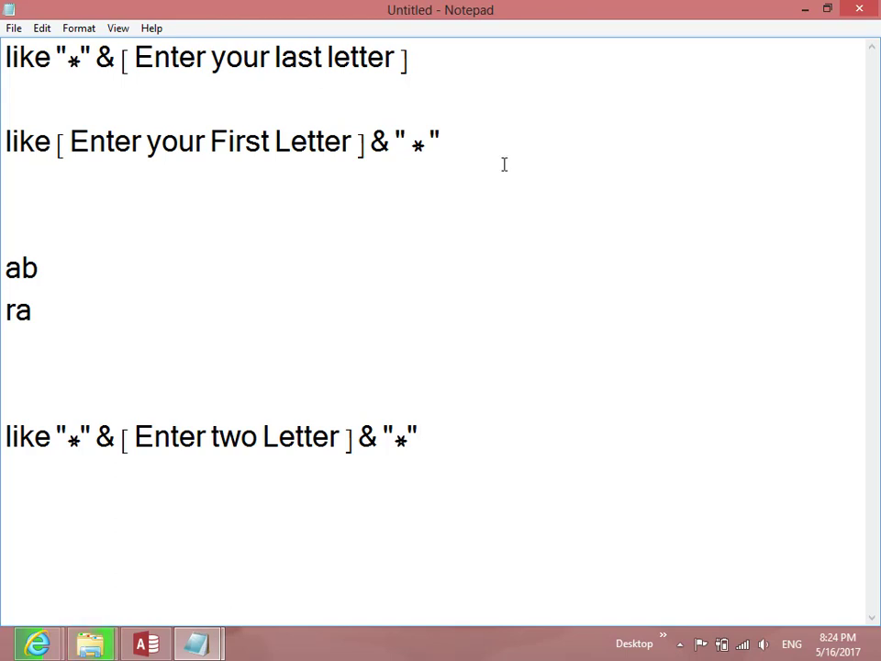
Minimize Notepad to go back to Access, return Query1 to Design View and cancel the first-letter parameter prompt.
{"action": "left_click", "coordinate": [807, 8]}
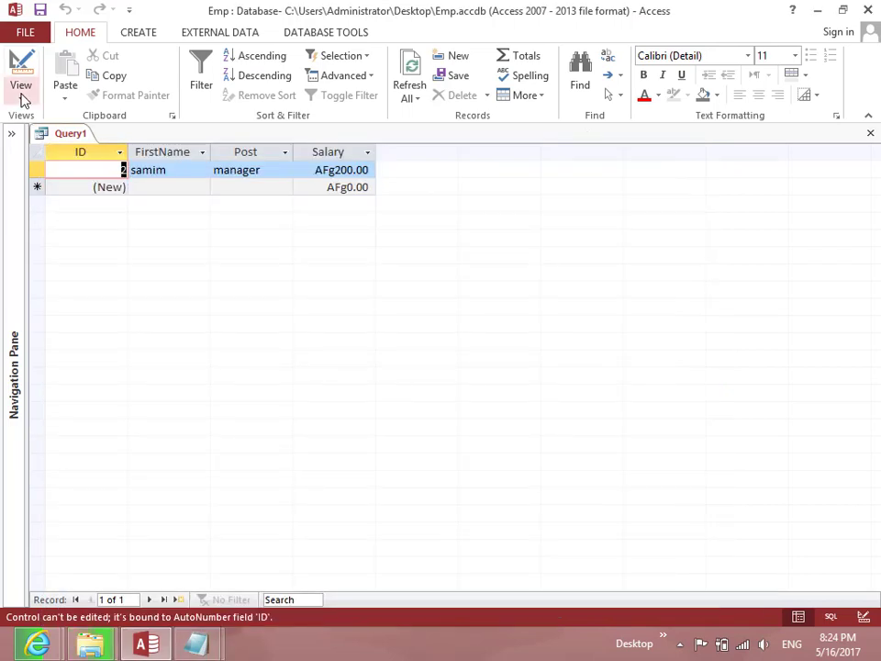
{"action": "left_click", "coordinate": [23, 98]}
{"action": "left_click", "coordinate": [22, 95]}
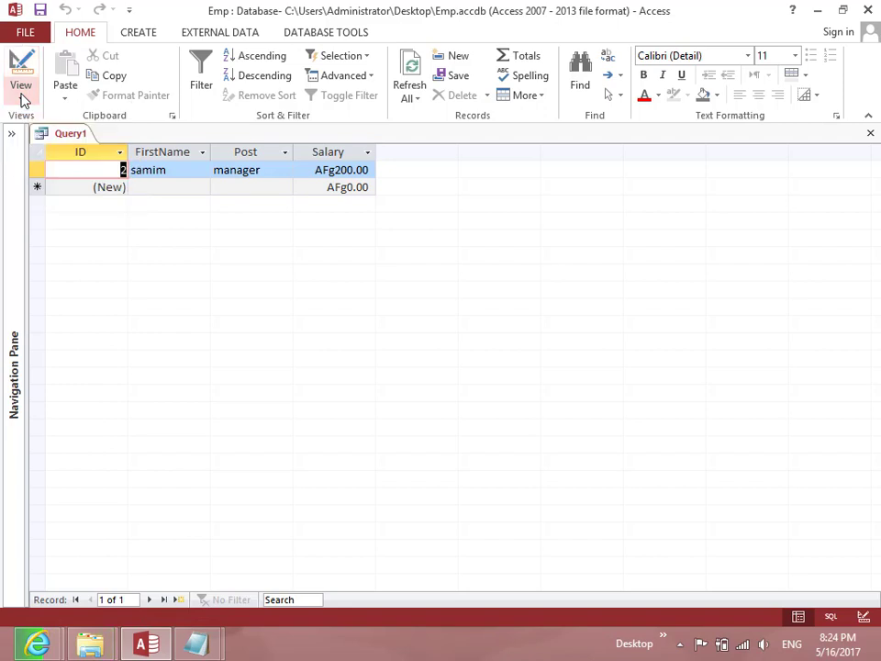
{"action": "left_click", "coordinate": [22, 85]}
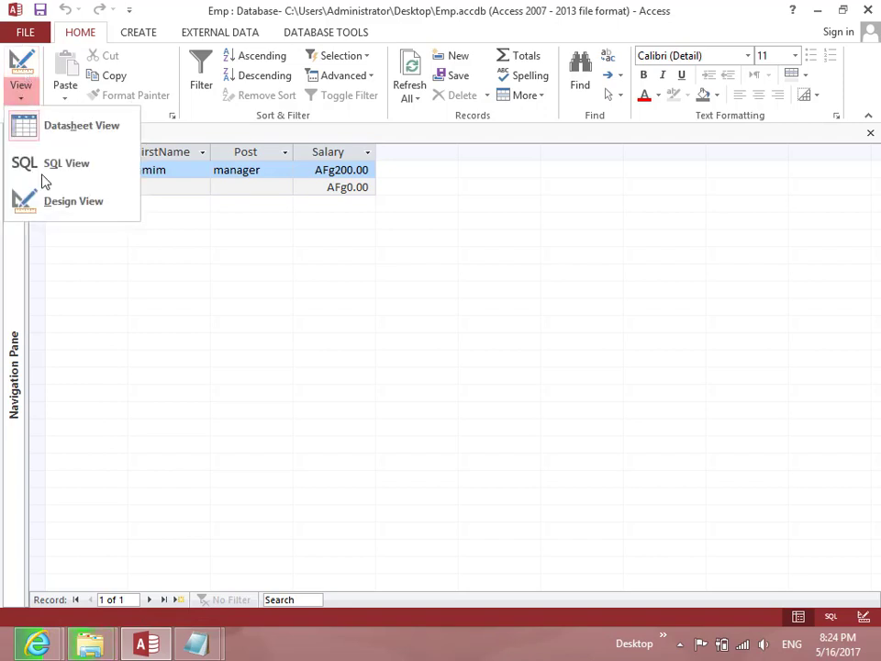
{"action": "left_click", "coordinate": [53, 210]}
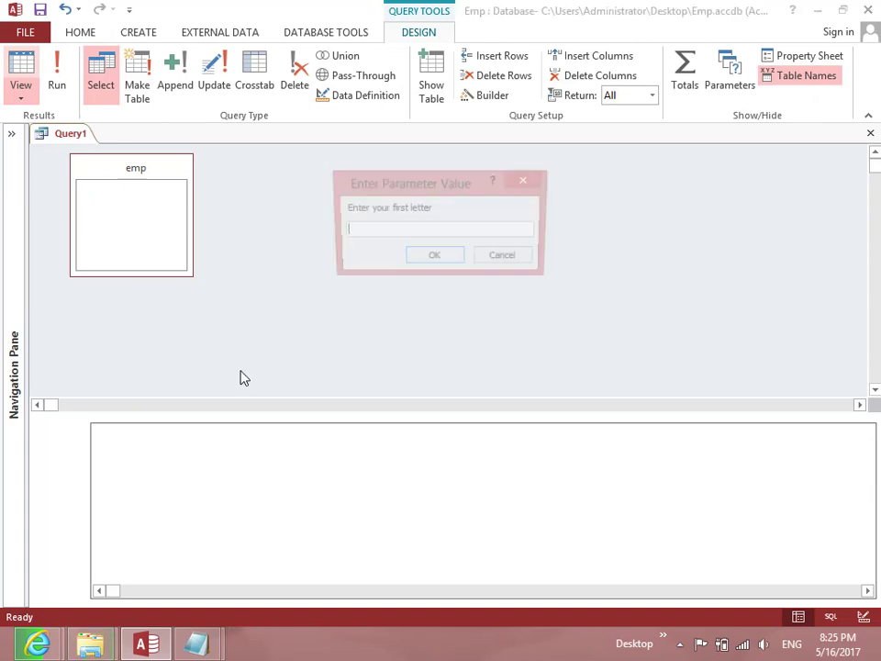
{"action": "left_click", "coordinate": [501, 262]}
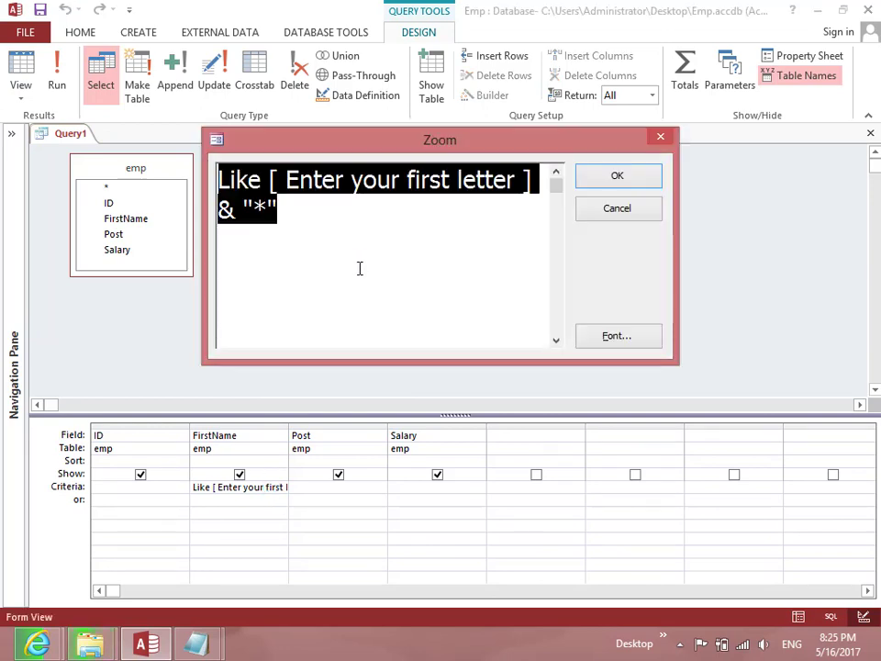
Replace the FirstName criteria with like "*" & [Enter two letter] & "*" in the Zoom box and confirm it.
{"action": "key", "text": "Delete"}
{"action": "type", "text": "like \"*\" & [E"}
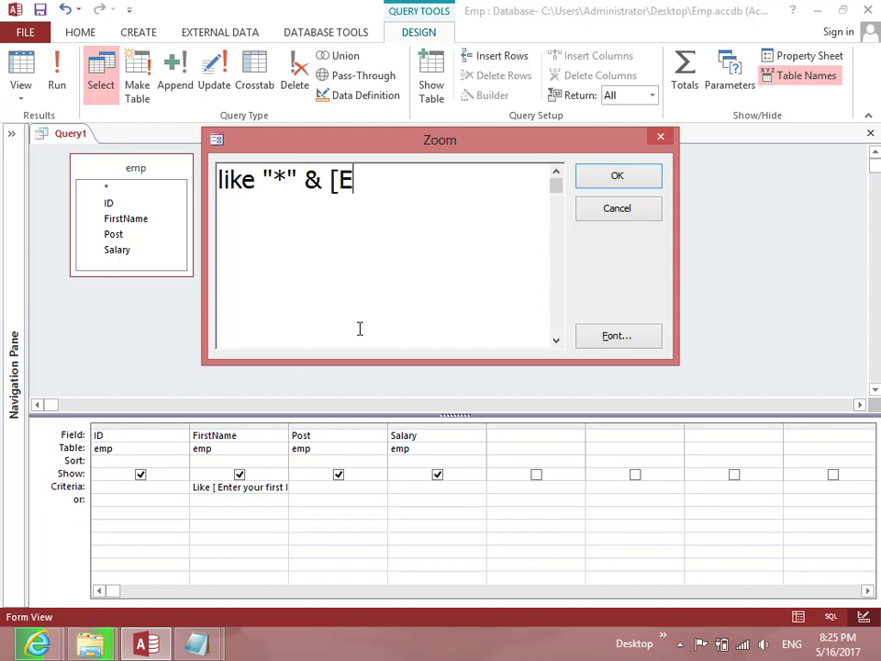
{"action": "type", "text": "nter two l"}
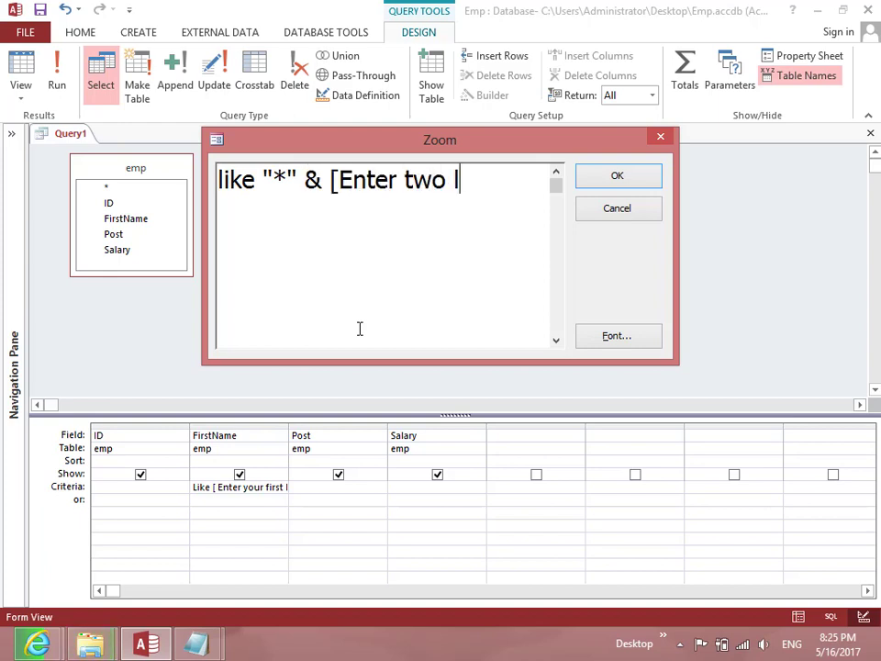
{"action": "type", "text": "etter]"}
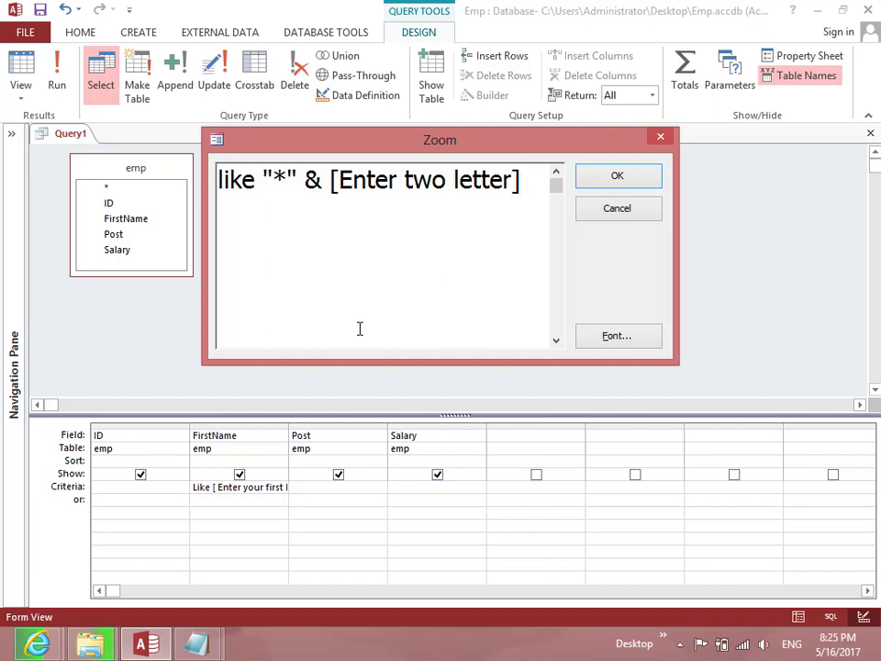
{"action": "type", "text": " & \"*\""}
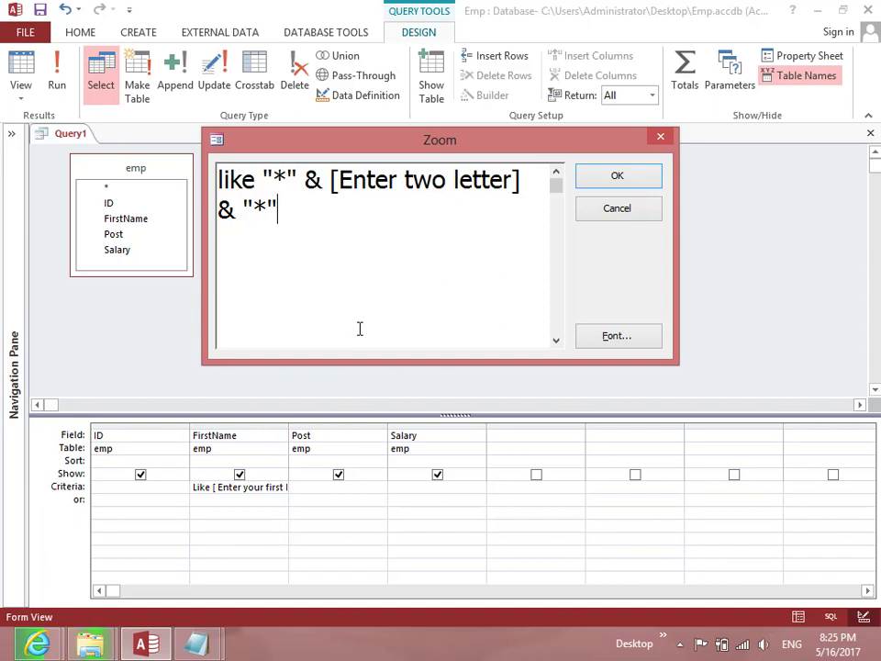
{"action": "key", "text": "Return"}
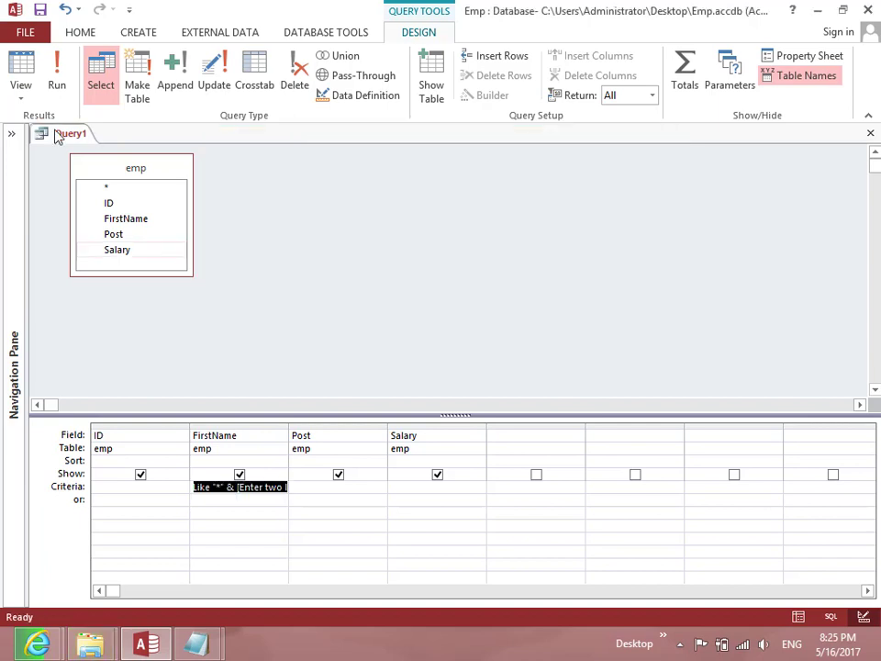
Run the query and answer the two-letter prompt with mi to find first names containing it.
{"action": "left_click", "coordinate": [20, 71]}
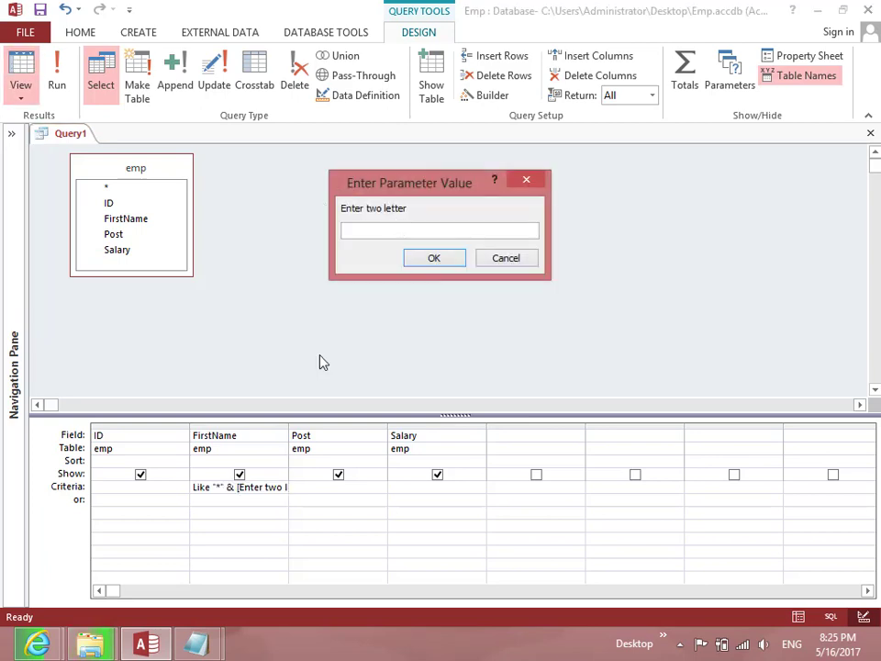
{"action": "type", "text": "mi"}
{"action": "key", "text": "Return"}
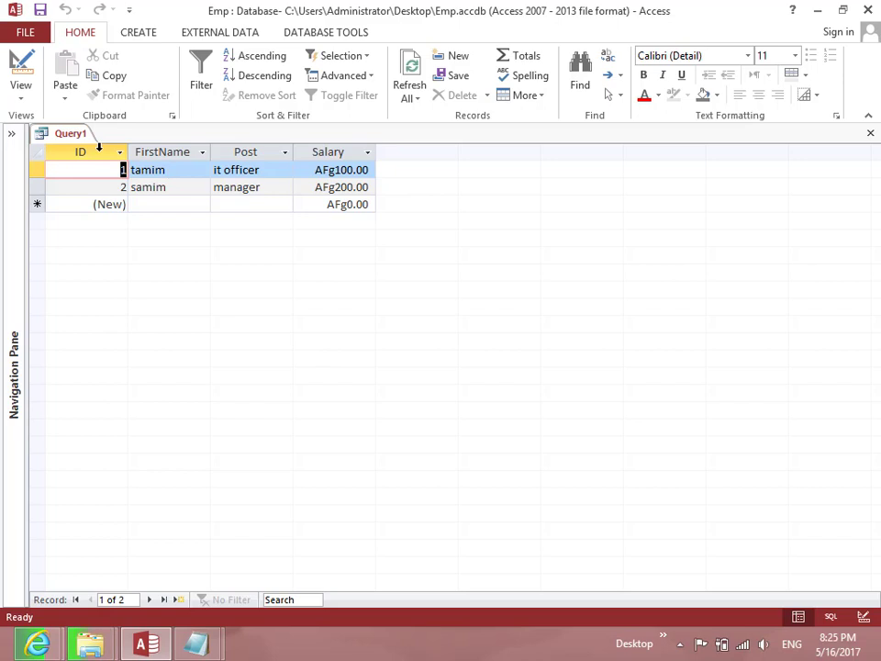
Return Query1 from its two-letter search results to Design View.
{"action": "left_click", "coordinate": [22, 98]}
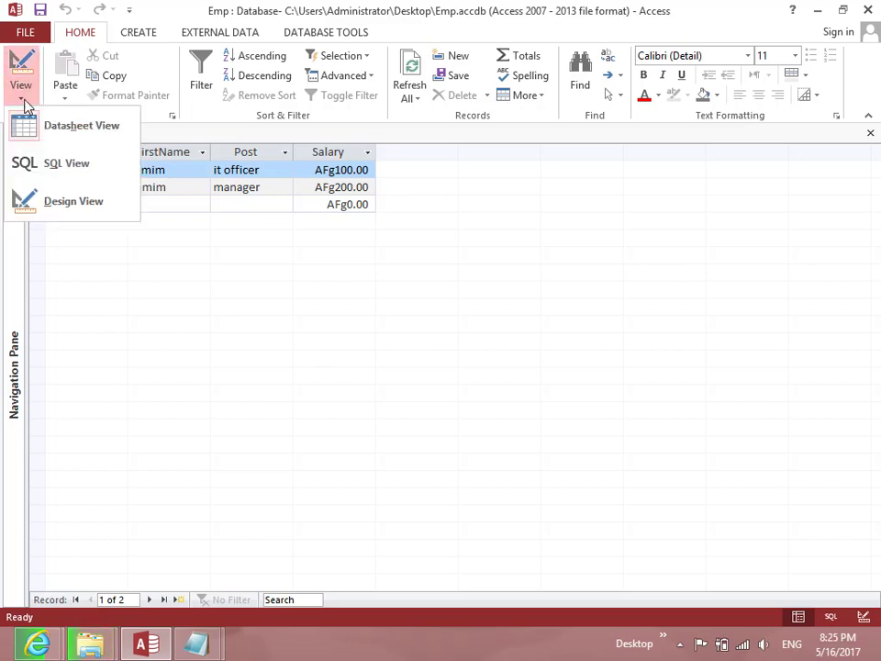
{"action": "left_click", "coordinate": [37, 200]}
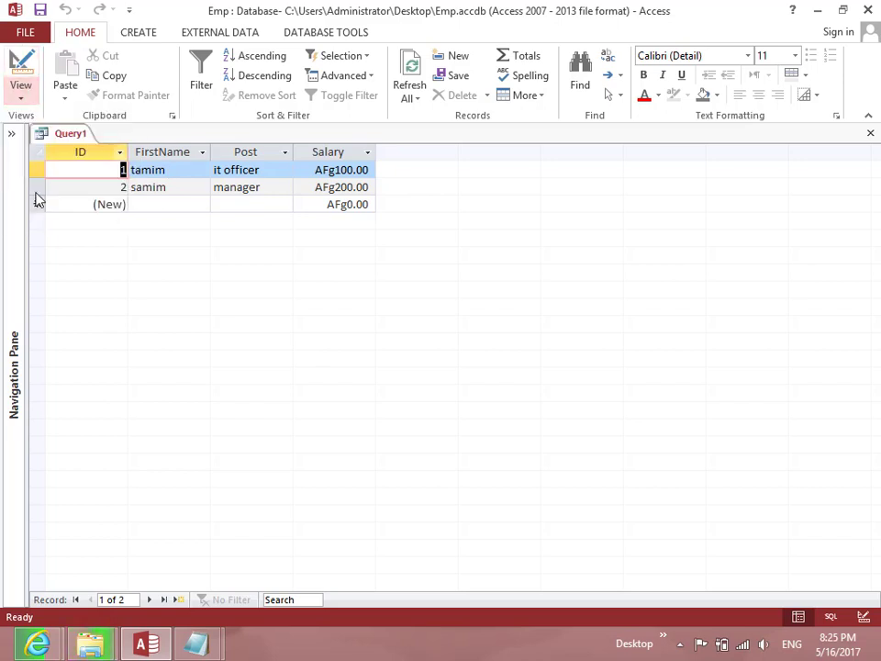
{"action": "left_click", "coordinate": [37, 189]}
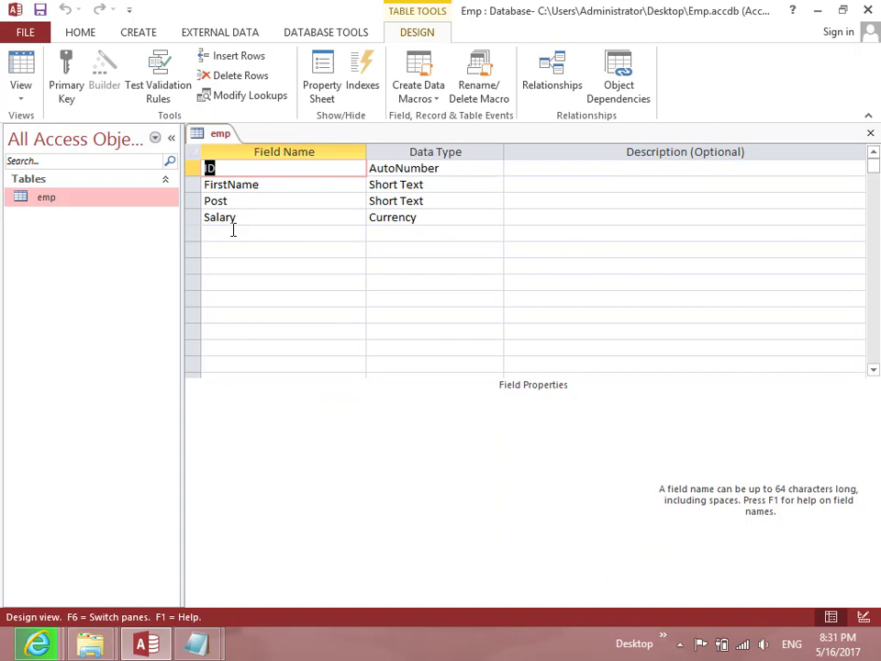
Add a Start_Date field with the Date/Time data type below Salary in emp and switch the table to Datasheet View.
{"action": "left_click", "coordinate": [233, 230]}
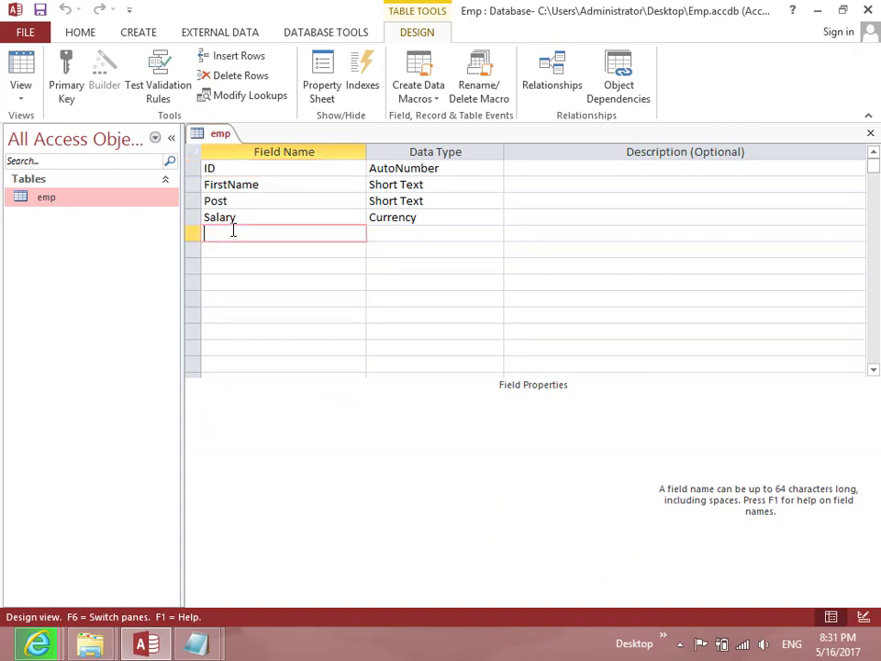
{"action": "type", "text": "Start_Date"}
{"action": "key", "text": "Tab"}
{"action": "type", "text": "d"}
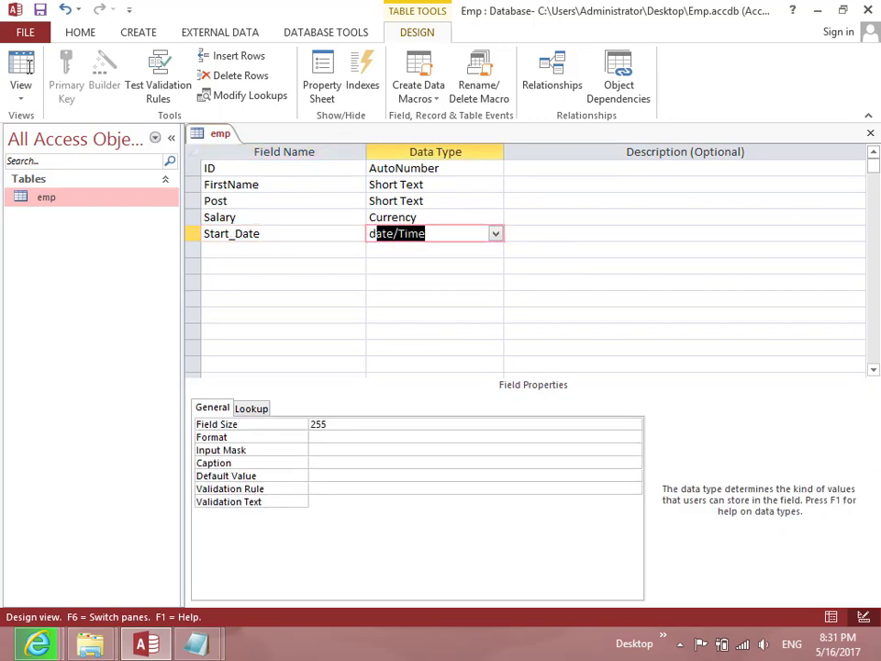
{"action": "left_click", "coordinate": [22, 64]}
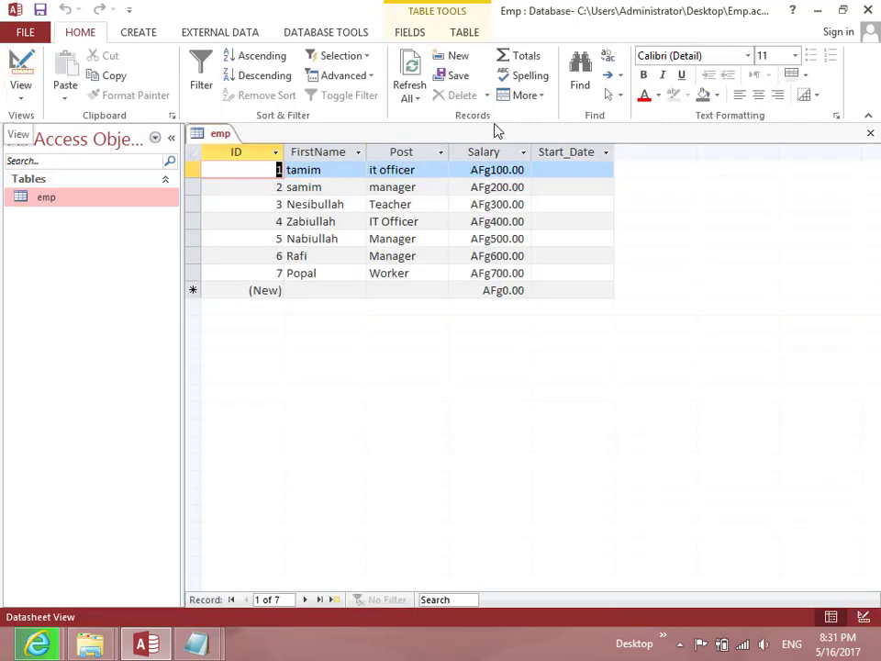
Set the Start_Date of the first emp record to 5/16/2017 with the date picker.
{"action": "left_click", "coordinate": [562, 169]}
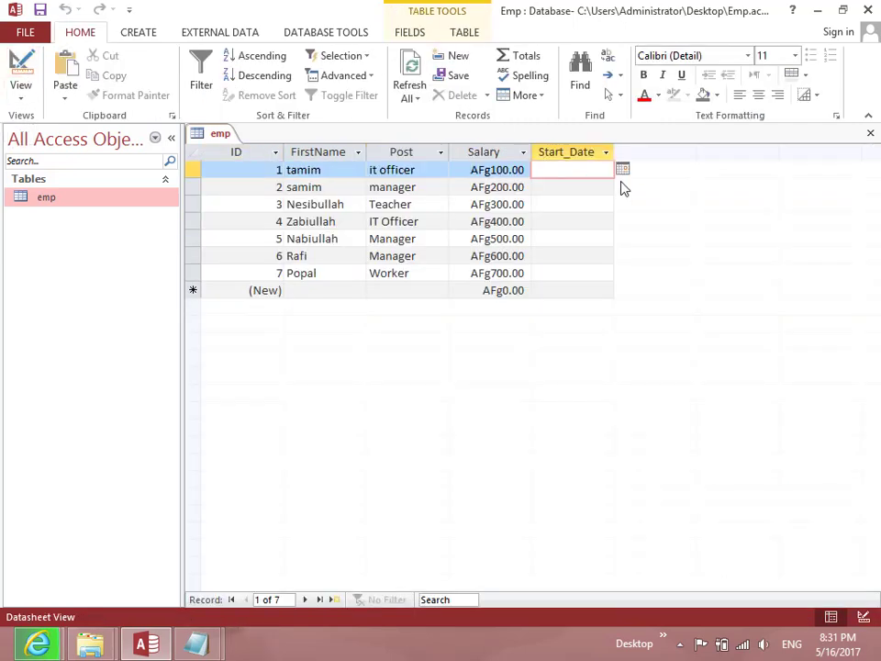
{"action": "left_click", "coordinate": [623, 172]}
{"action": "left_click", "coordinate": [623, 171]}
{"action": "left_click", "coordinate": [621, 170]}
{"action": "left_click", "coordinate": [551, 308]}
Enter 5/15/2017 as the Start_Date of the second emp record.
{"action": "left_click", "coordinate": [570, 190]}
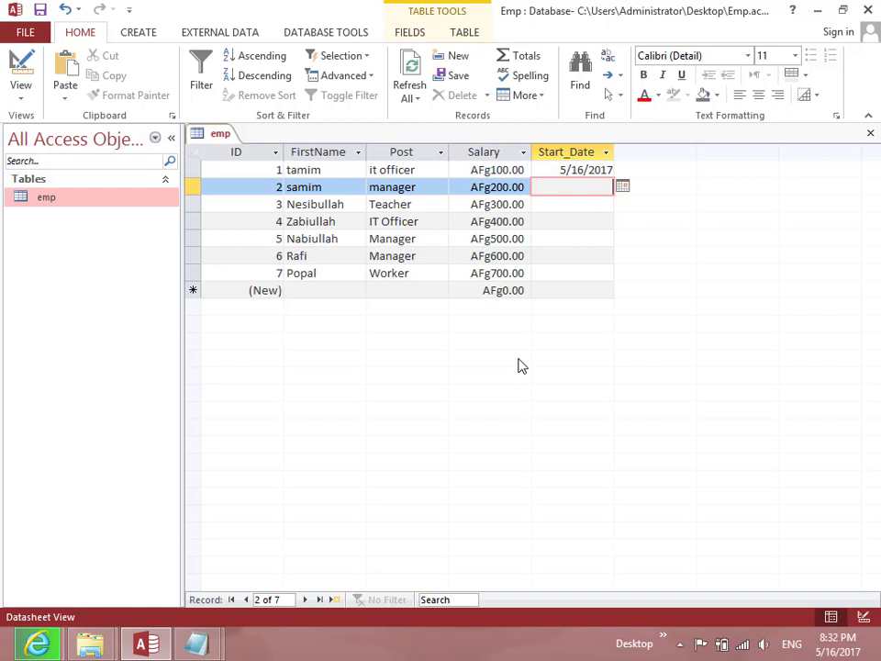
{"action": "type", "text": "5/"}
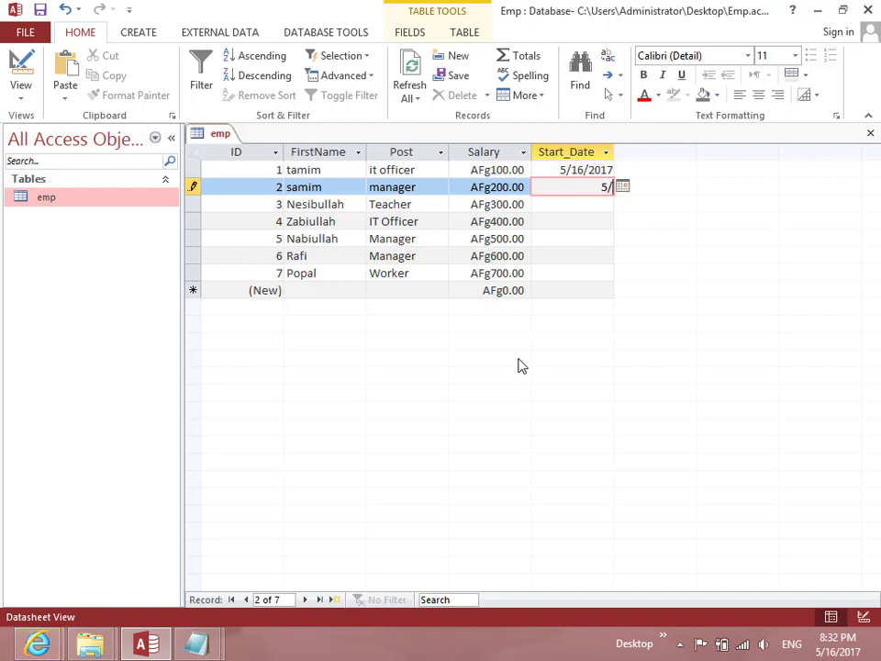
{"action": "type", "text": "15/20"}
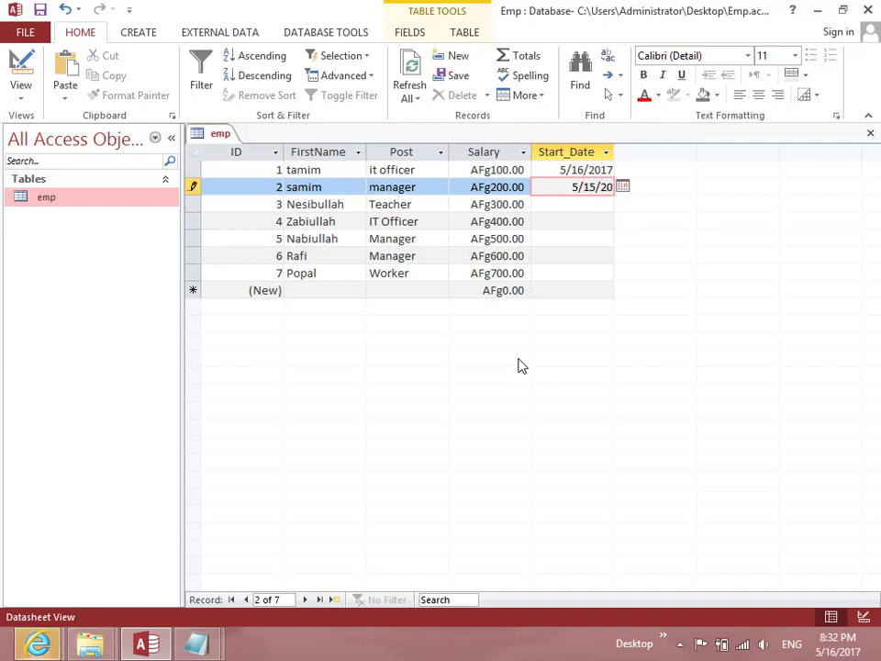
{"action": "type", "text": "17"}
{"action": "key", "text": "Down"}
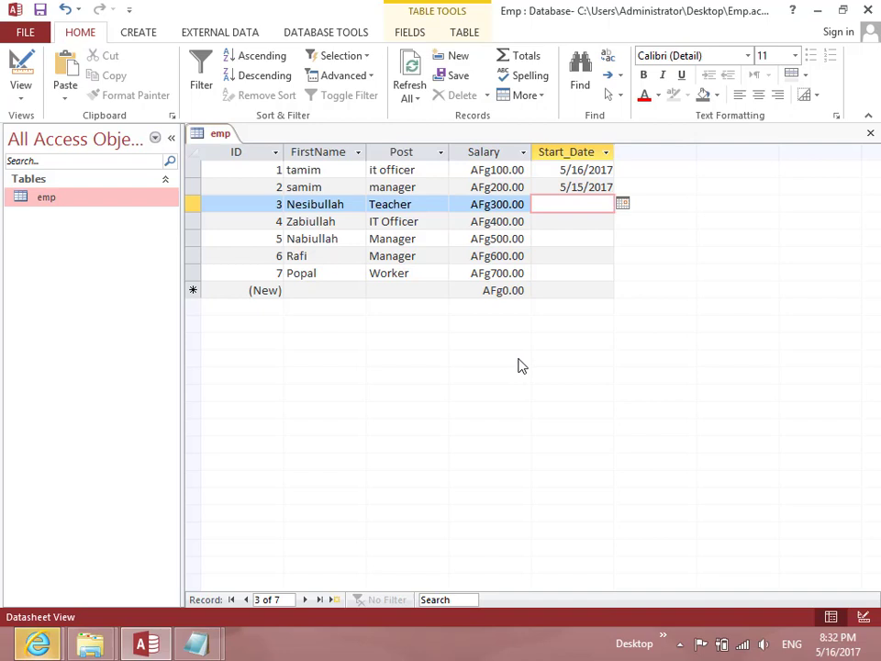
Enter Start_Date 5/17/2017 for the third emp record and 5/18/2017 for the fourth.
{"action": "type", "text": "5/17/201"}
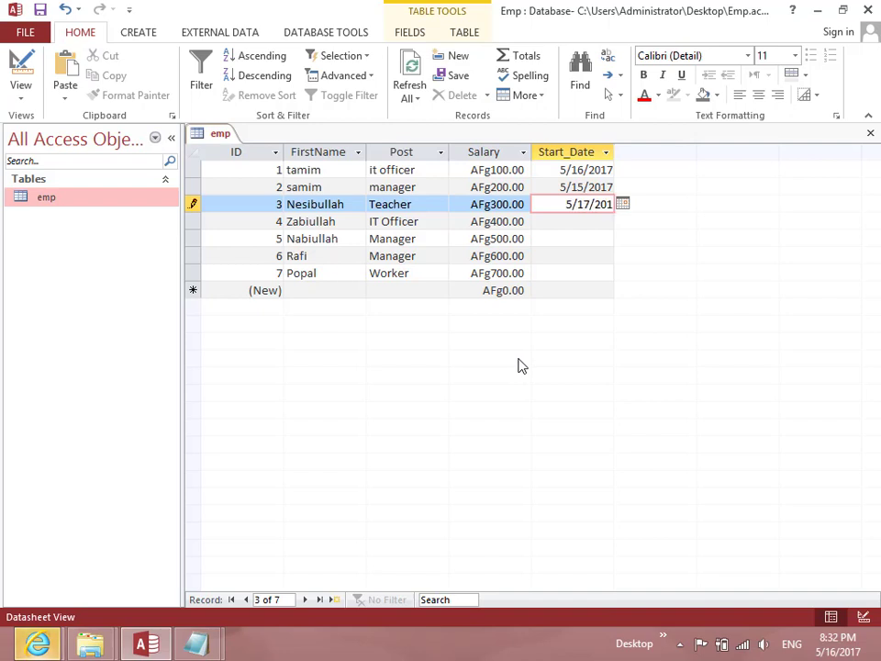
{"action": "type", "text": "7"}
{"action": "key", "text": "Down"}
{"action": "type", "text": "5"}
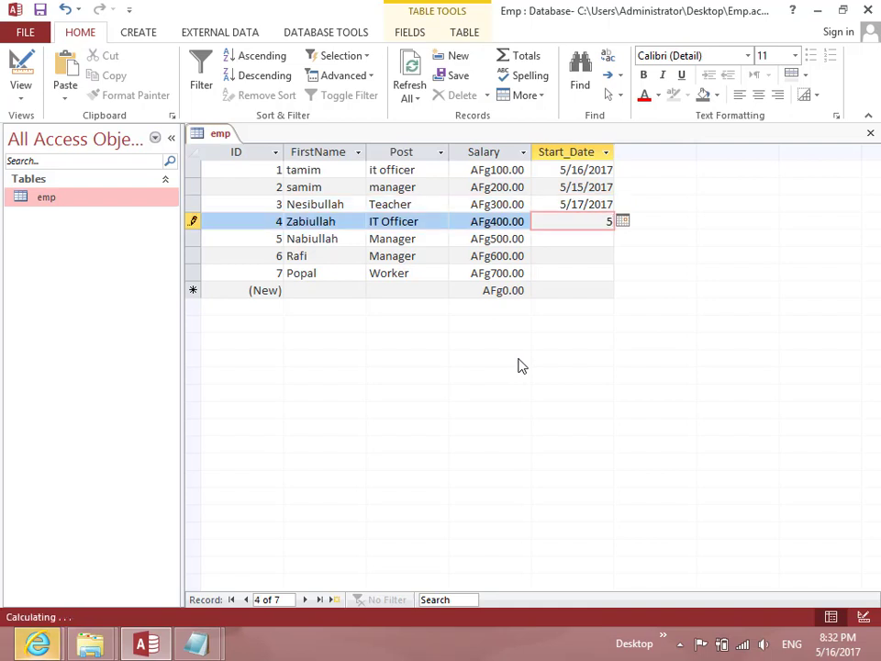
{"action": "type", "text": "/18"}
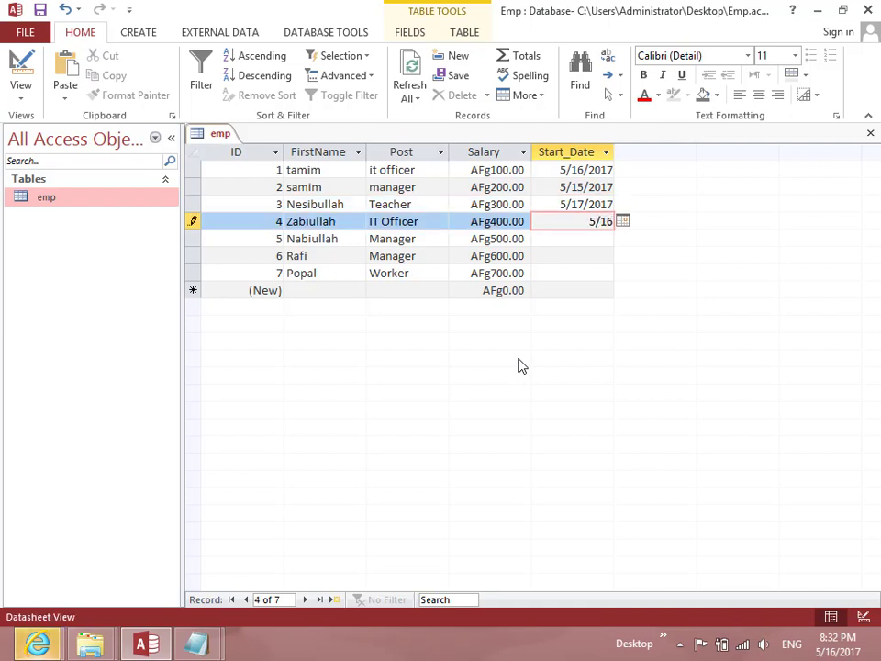
{"action": "type", "text": "/2017"}
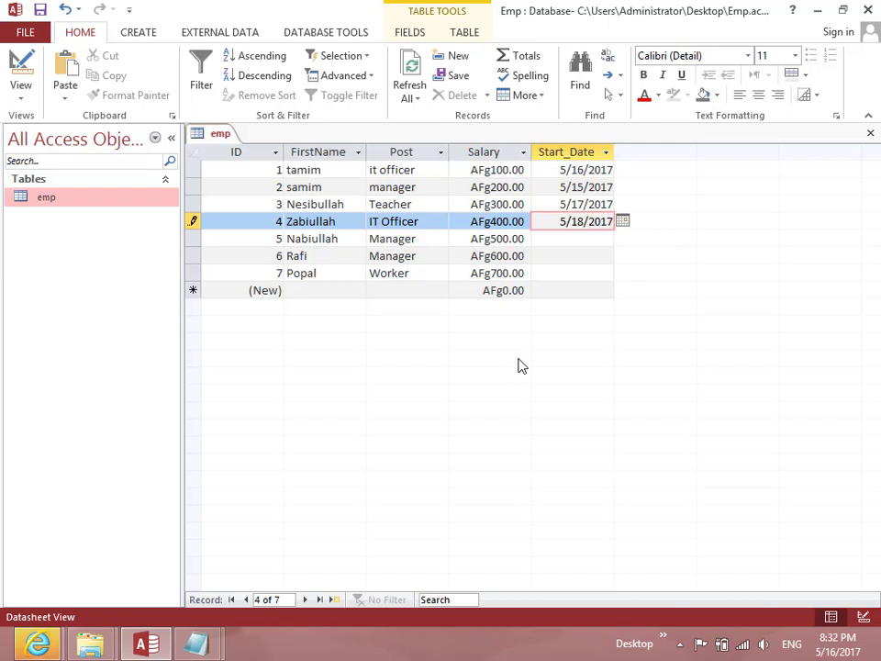
{"action": "key", "text": "Down"}
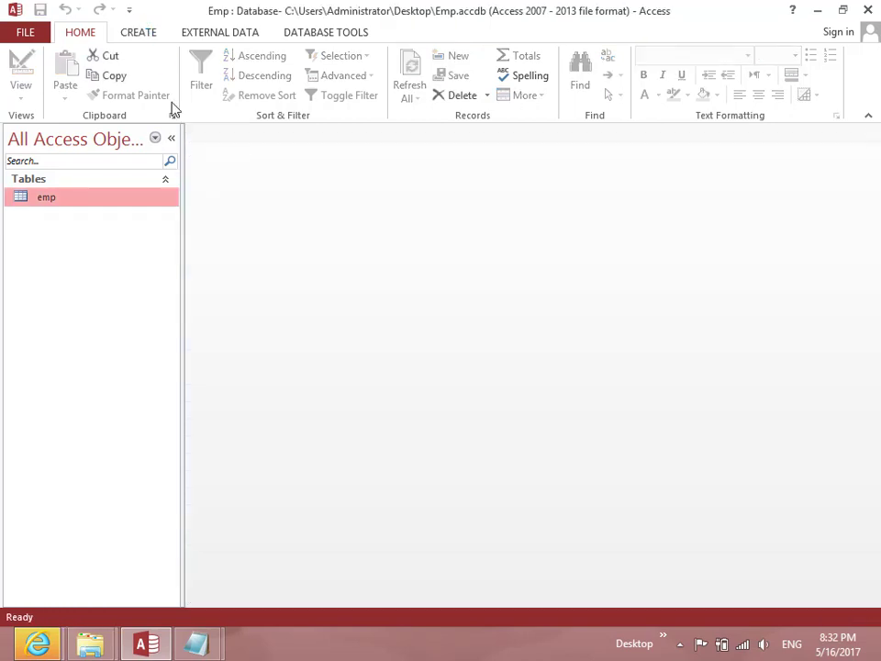
Create a query in Design View with all five emp fields and run it with =Date() as the Start_Date criteria.
{"action": "left_click", "coordinate": [151, 36]}
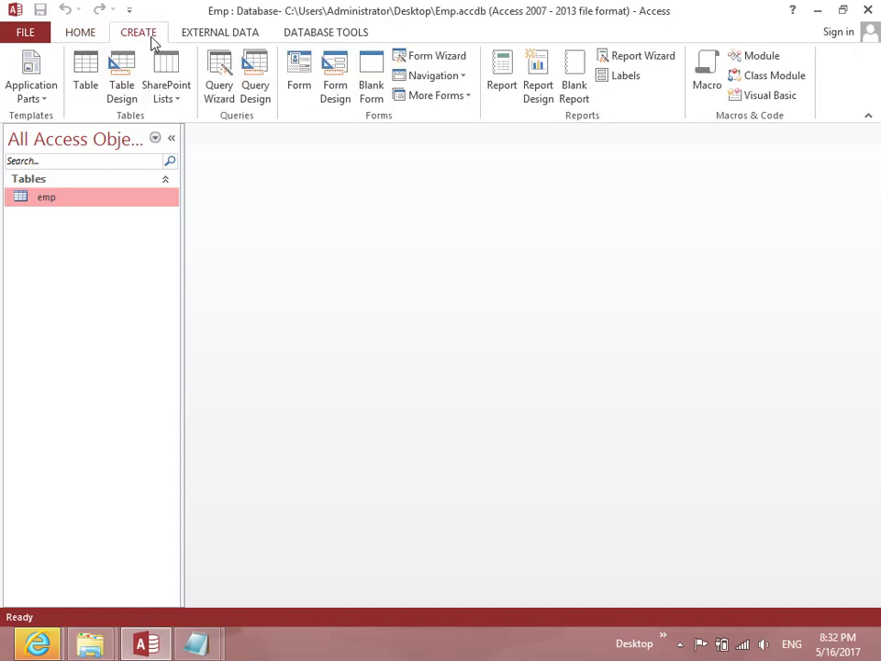
{"action": "left_click", "coordinate": [253, 83]}
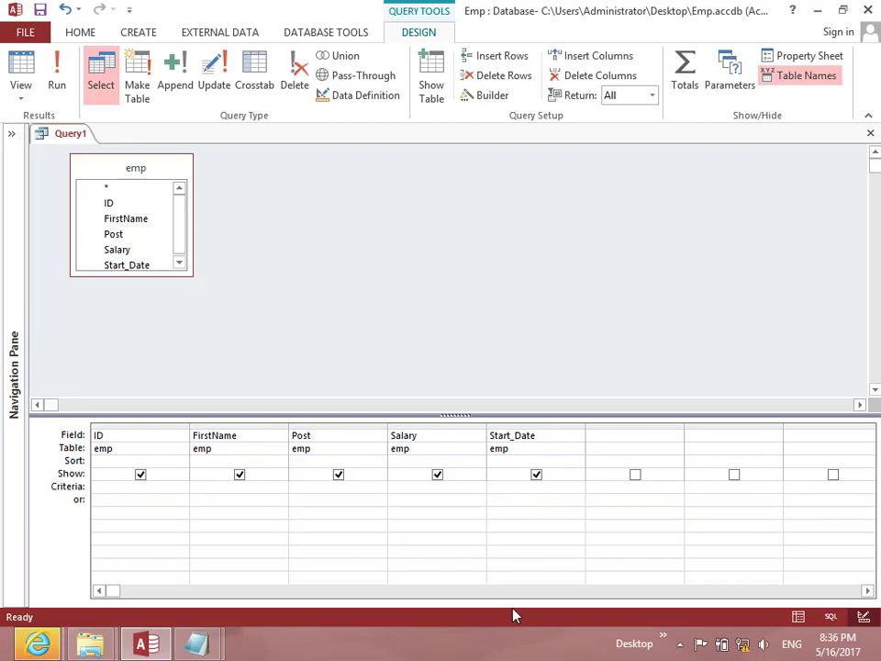
{"action": "type", "text": "=date("}
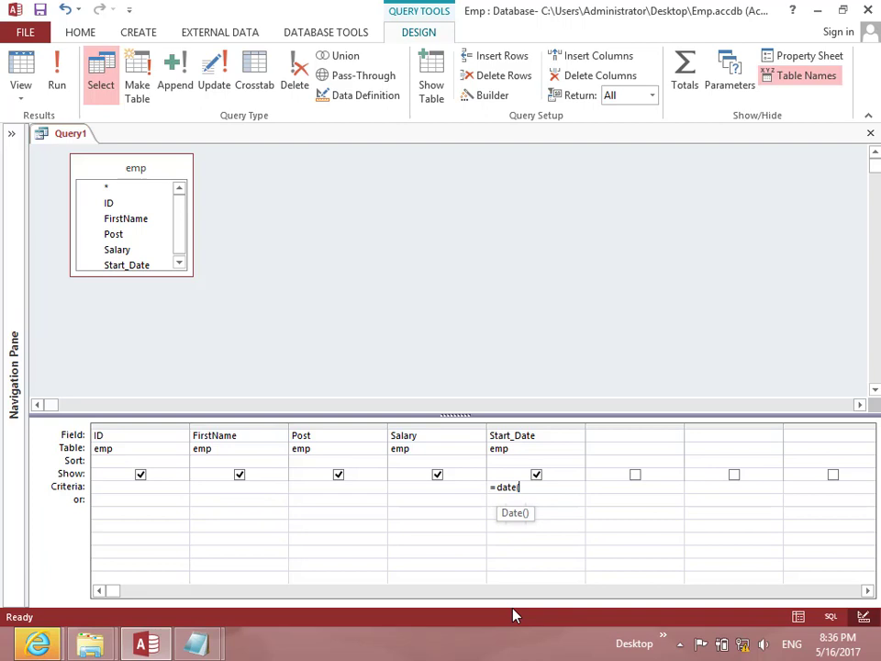
{"action": "type", "text": ")"}
{"action": "key", "text": "Tab"}
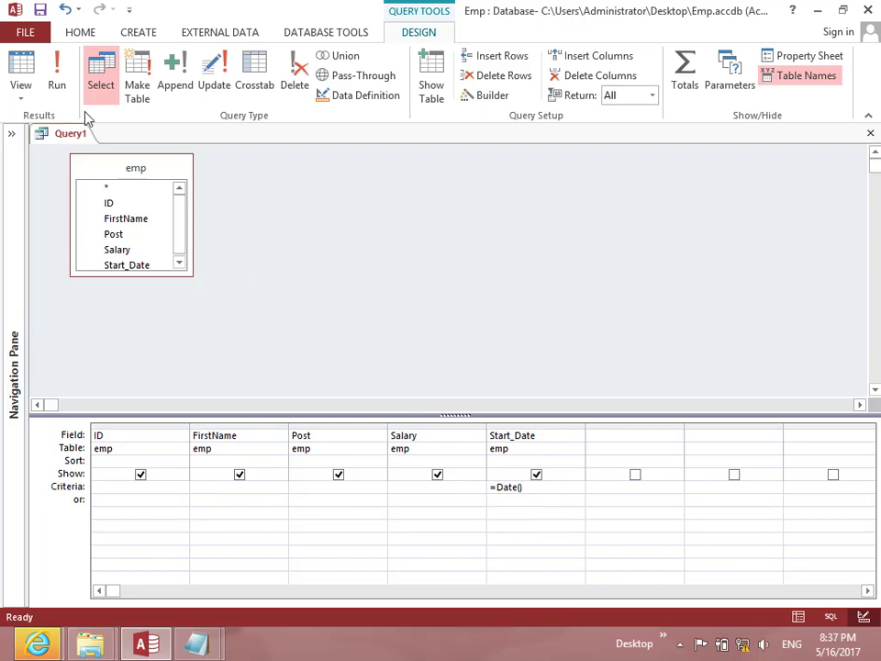
{"action": "left_click", "coordinate": [57, 77]}
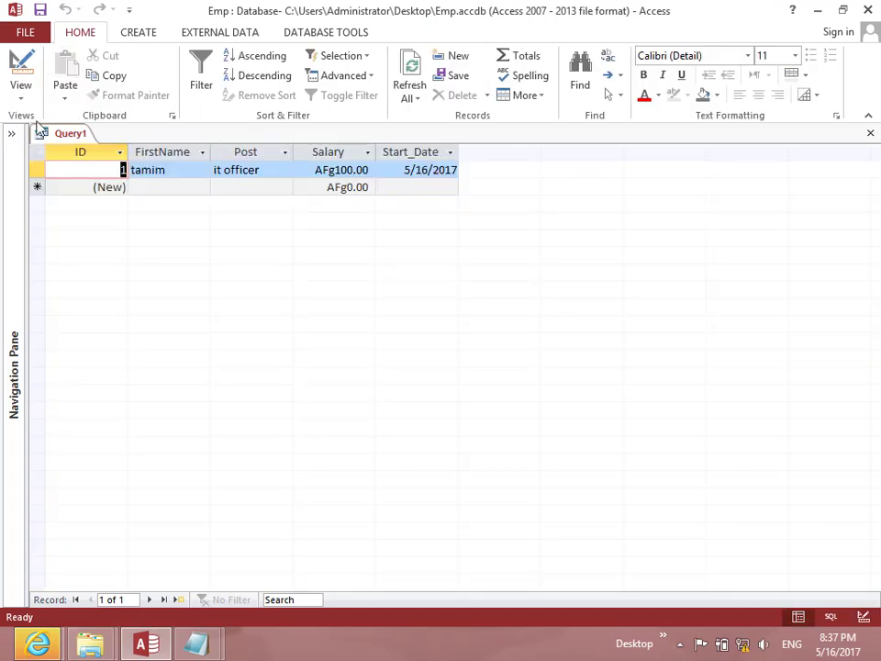
Return to Design View, change the Start_Date criteria to =Date()-1 and run the query.
{"action": "left_click", "coordinate": [21, 92]}
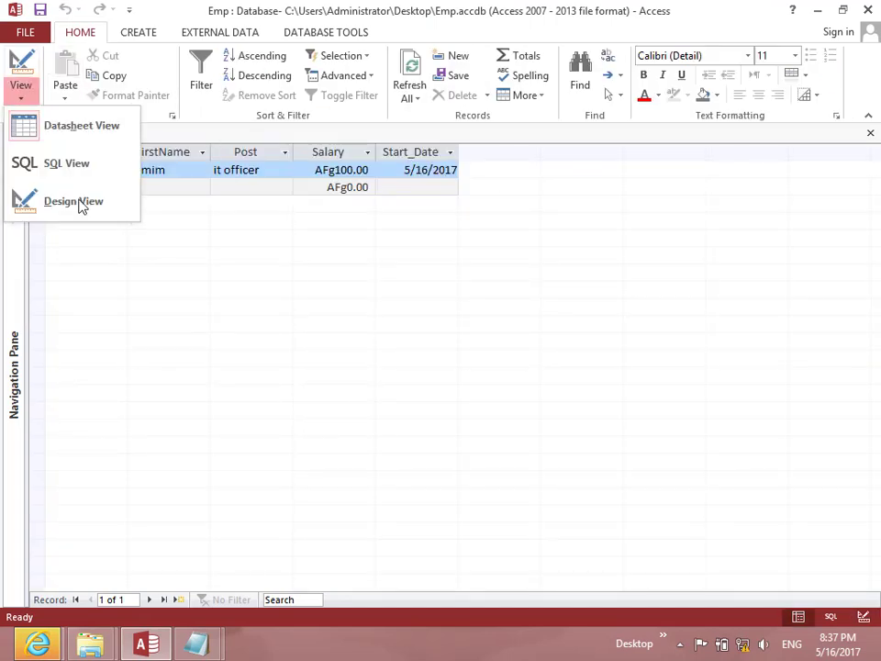
{"action": "left_click", "coordinate": [82, 201]}
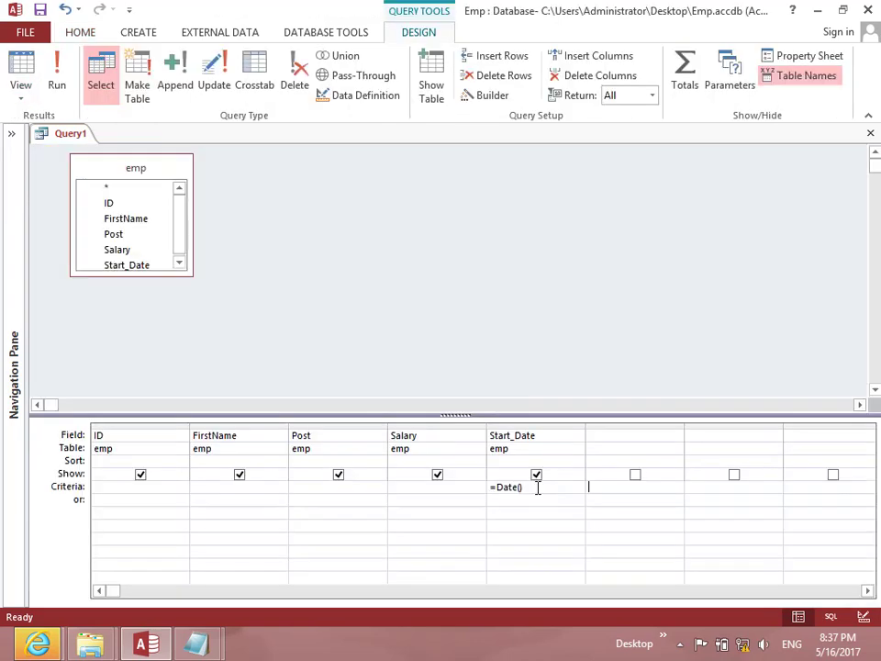
{"action": "type", "text": "-1"}
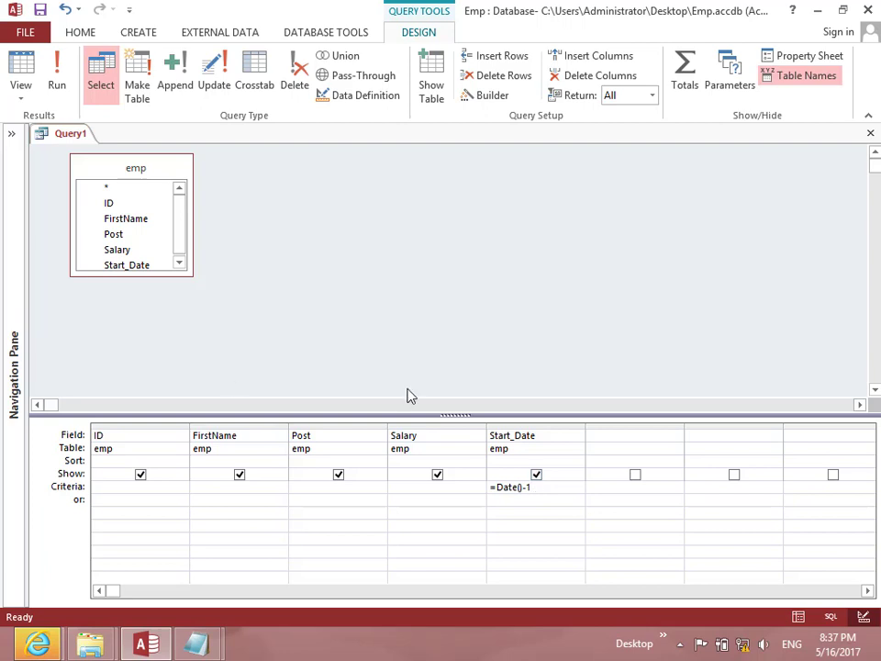
{"action": "left_click", "coordinate": [56, 78]}
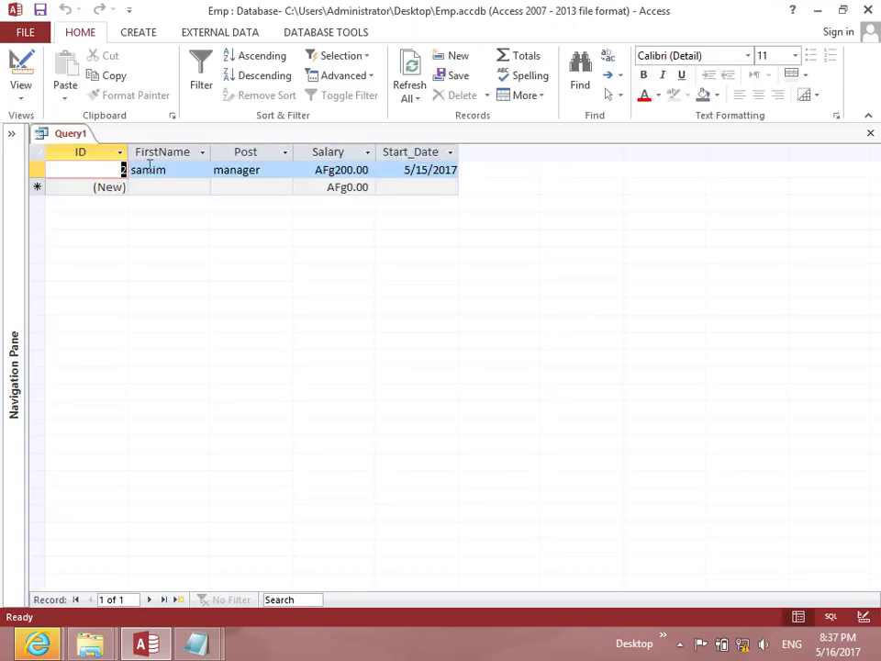
Return to Design View, change the Start_Date criteria to =Date()+2 and run the query.
{"action": "left_click", "coordinate": [20, 92]}
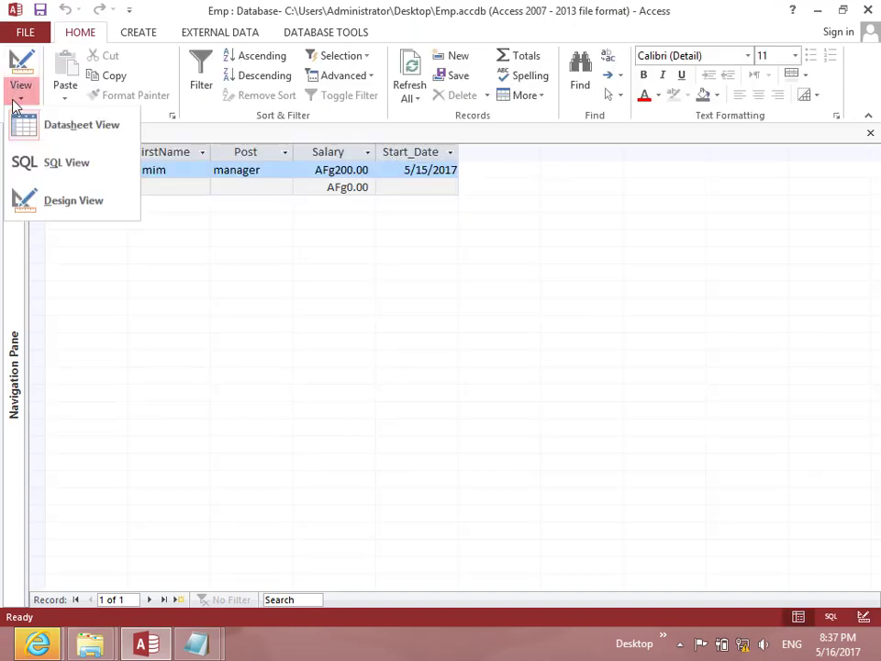
{"action": "left_click", "coordinate": [49, 204]}
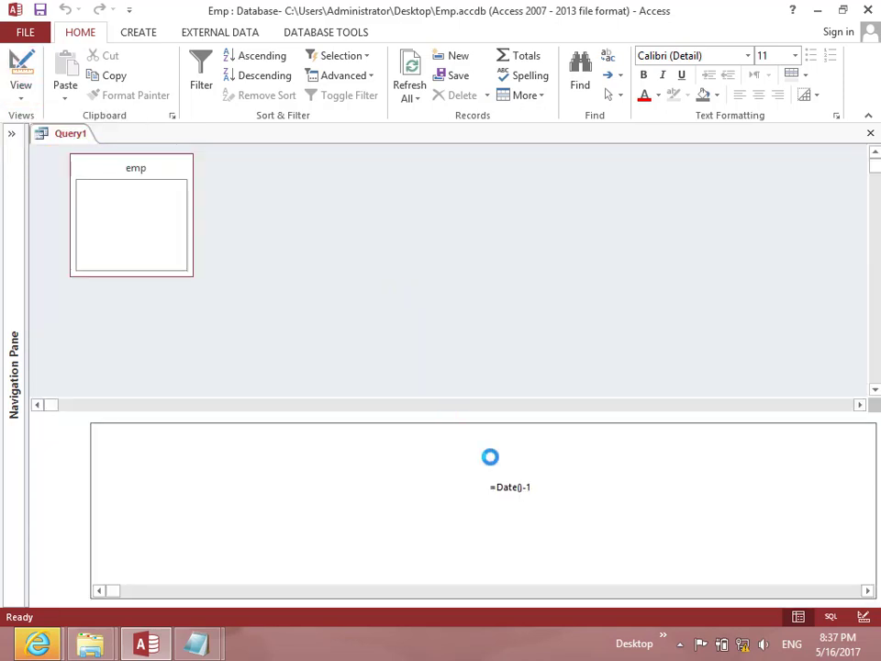
{"action": "key", "text": "BackSpace"}
{"action": "key", "text": "BackSpace"}
{"action": "type", "text": "+"}
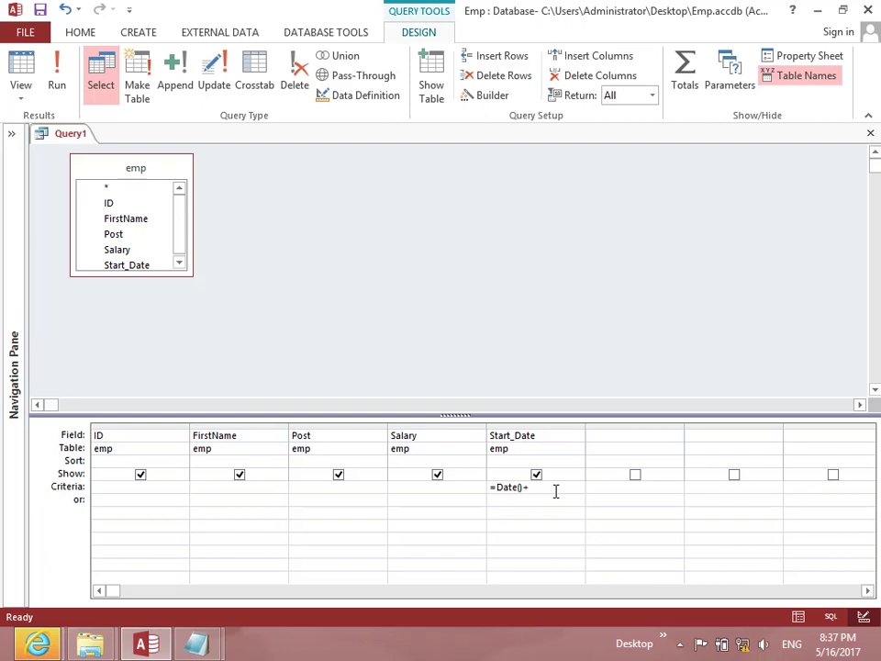
{"action": "type", "text": "2"}
{"action": "left_click", "coordinate": [56, 88]}
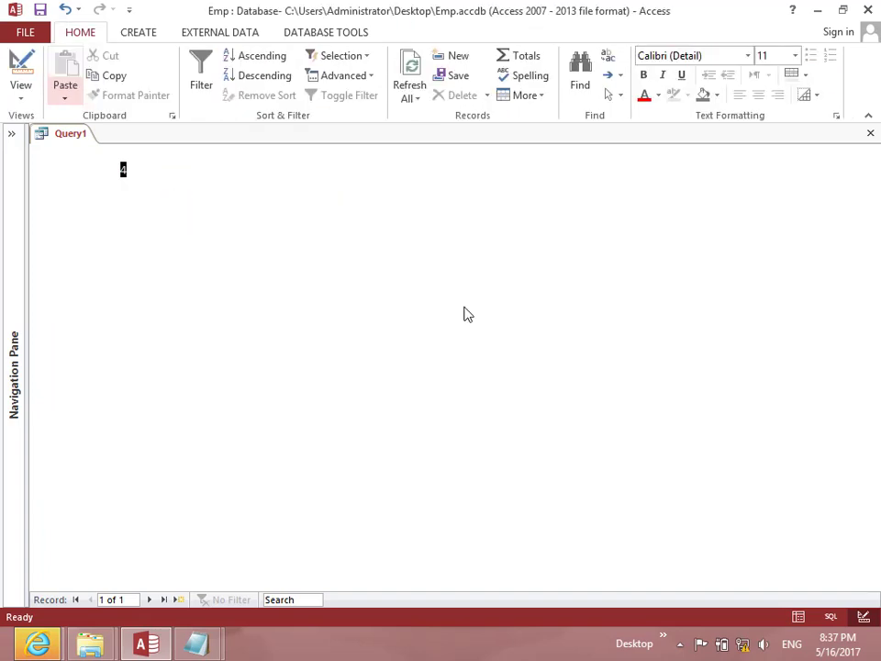
Return to Design View and replace the Start_Date criteria with >[Enter date].
{"action": "left_click", "coordinate": [23, 87]}
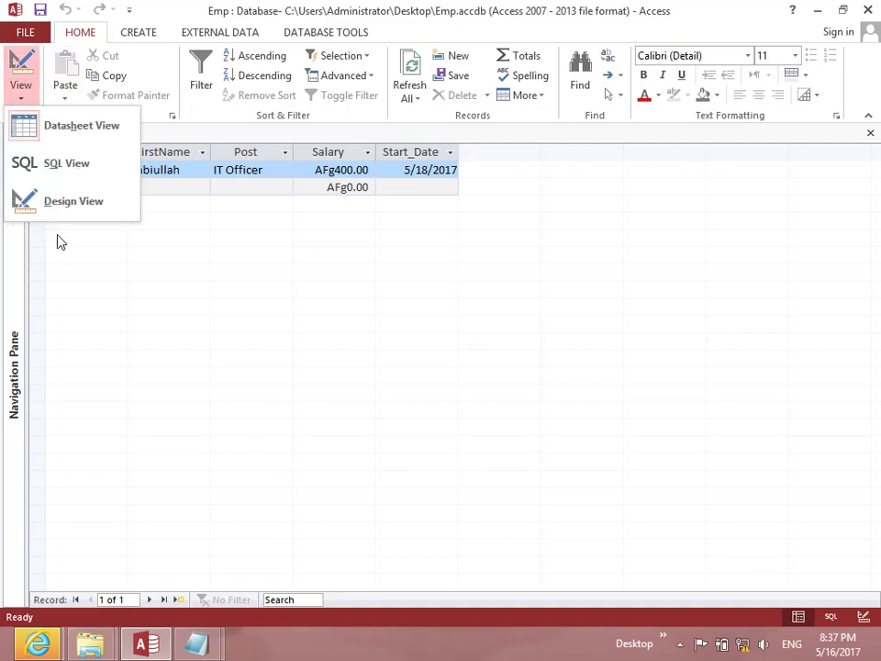
{"action": "left_click", "coordinate": [74, 203]}
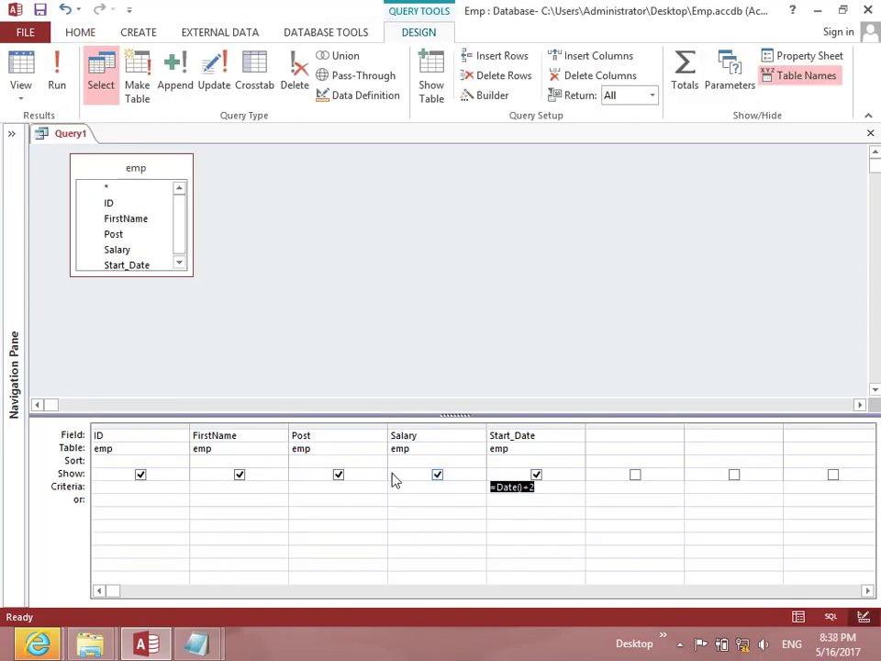
{"action": "type", "text": ">[Enter date]"}
{"action": "key", "text": "Tab"}
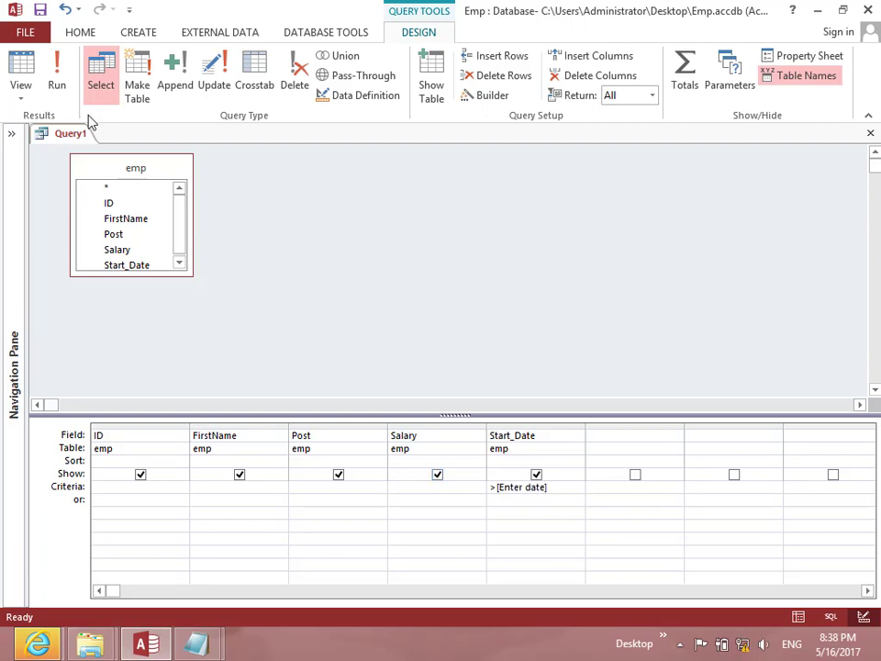
Run the query and answer the date prompt with 5/16/2017 to find records with a more recent Start_Date.
{"action": "left_click", "coordinate": [56, 73]}
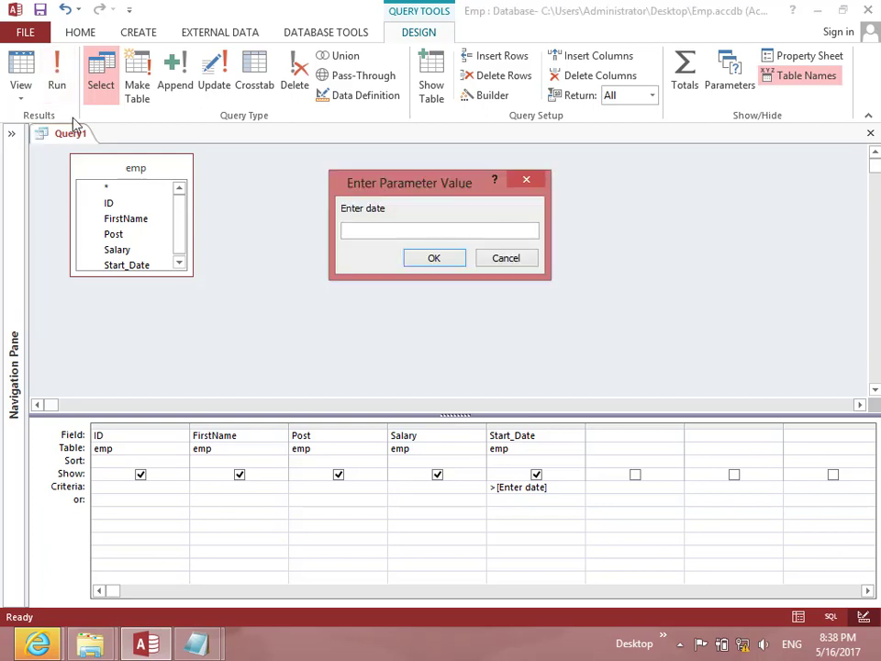
{"action": "type", "text": "3/3"}
{"action": "key", "text": "BackSpace"}
{"action": "key", "text": "BackSpace"}
{"action": "key", "text": "BackSpace"}
{"action": "type", "text": "6/"}
{"action": "key", "text": "BackSpace"}
{"action": "key", "text": "BackSpace"}
{"action": "type", "text": "5/"}
{"action": "type", "text": "16/2017"}
{"action": "key", "text": "shift+Home"}
{"action": "key", "text": "Return"}
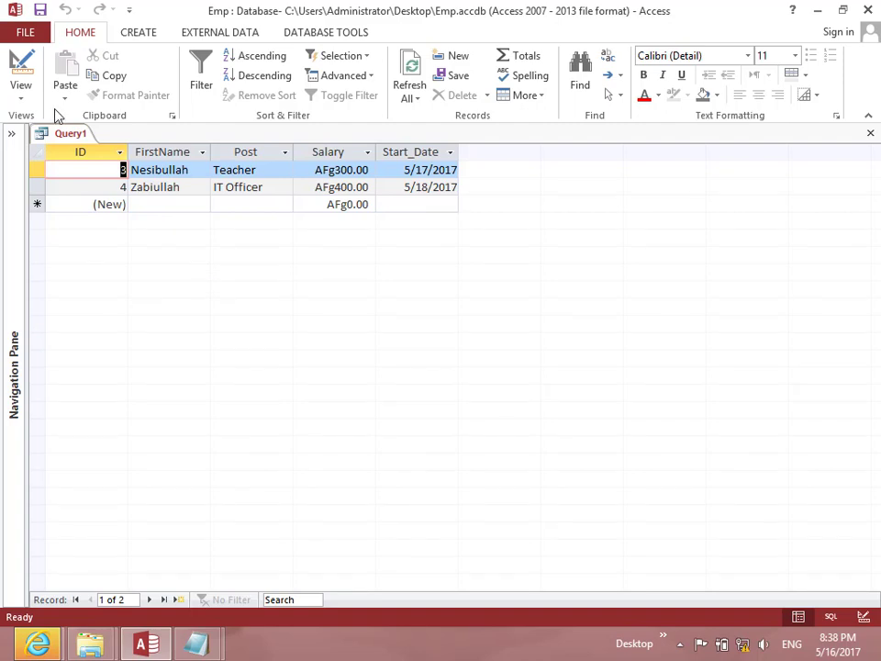
Return to Design View, change the Start_Date criteria to <[Enter date] and run the query with 5/16/2017 as the date.
{"action": "left_click", "coordinate": [26, 95]}
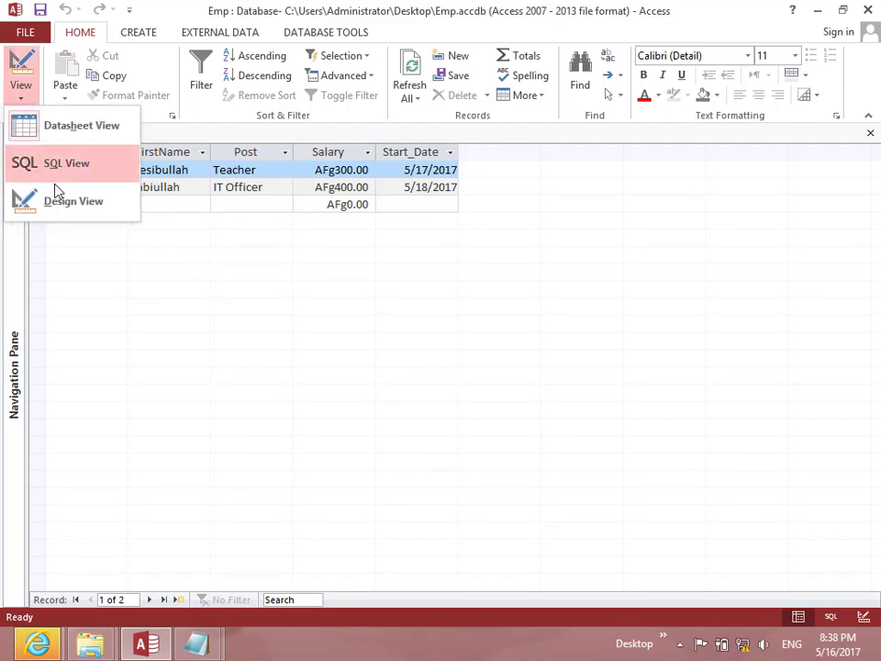
{"action": "left_click", "coordinate": [57, 202]}
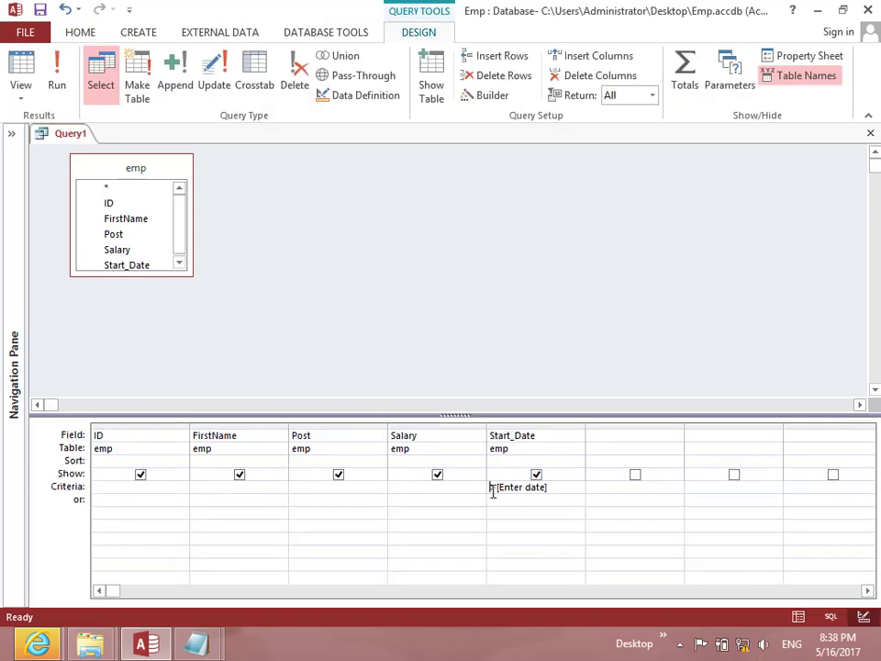
{"action": "left_click_drag", "start_coordinate": [496, 492], "coordinate": [468, 489]}
{"action": "type", "text": "<"}
{"action": "left_click", "coordinate": [57, 73]}
{"action": "type", "text": "5/16/2017"}
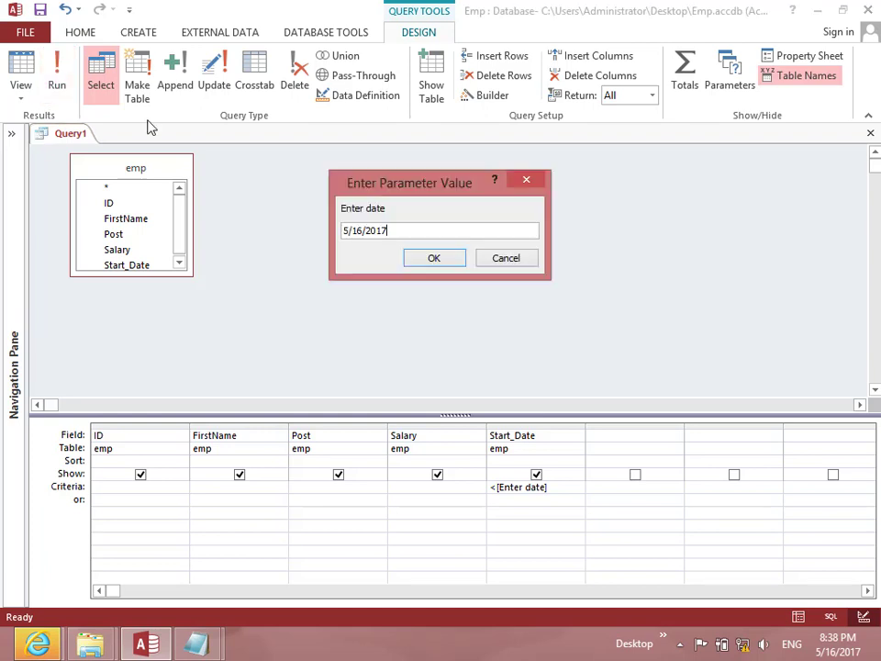
{"action": "key", "text": "Return"}
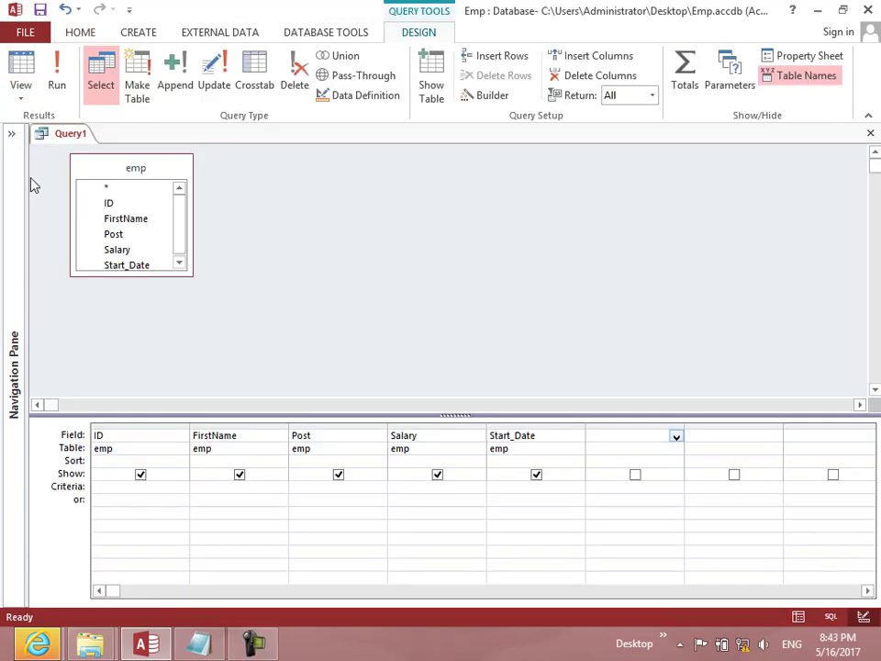
Open a blank Notepad file and write date, with an indented dateadd a few lines below it.
{"action": "key", "text": "super+r"}
{"action": "type", "text": "notepad"}
{"action": "key", "text": "Return"}
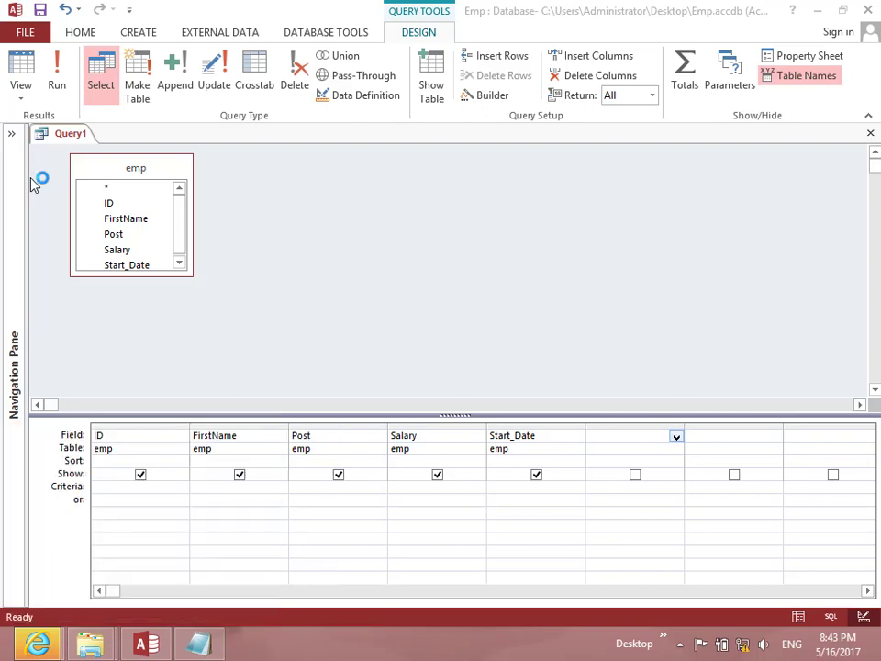
{"action": "type", "text": "date"}
{"action": "key", "text": "Return"}
{"action": "key", "text": "Return"}
{"action": "key", "text": "Return"}
{"action": "key", "text": "Tab"}
{"action": "type", "text": "dateadd"}
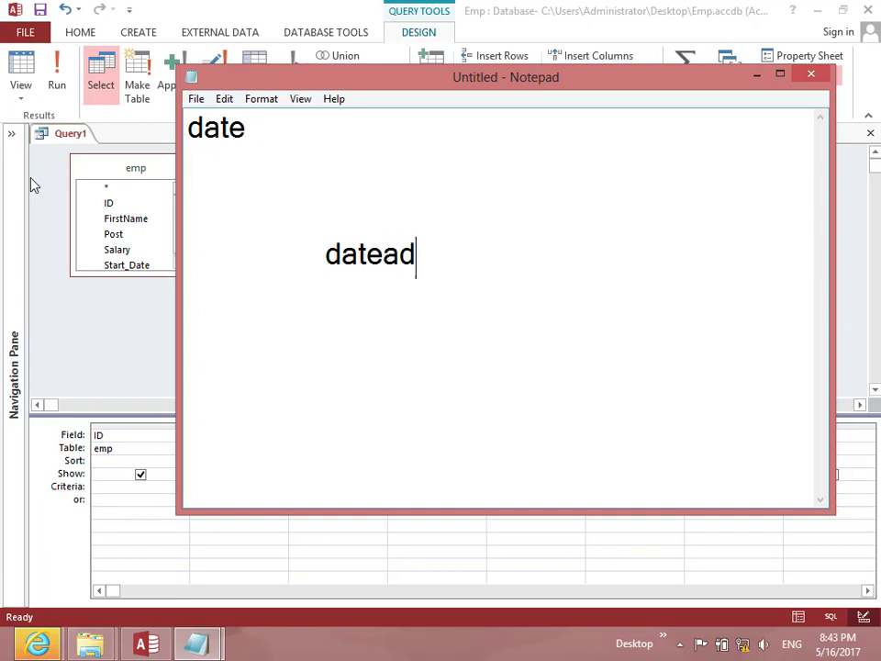
Replace a trial date with two short note lines below dateadd in Notepad, and switch back to the Access query design.
{"action": "key", "text": "Return"}
{"action": "key", "text": "Return"}
{"action": "type", "text": "1/1/1"}
{"action": "key", "text": "BackSpace"}
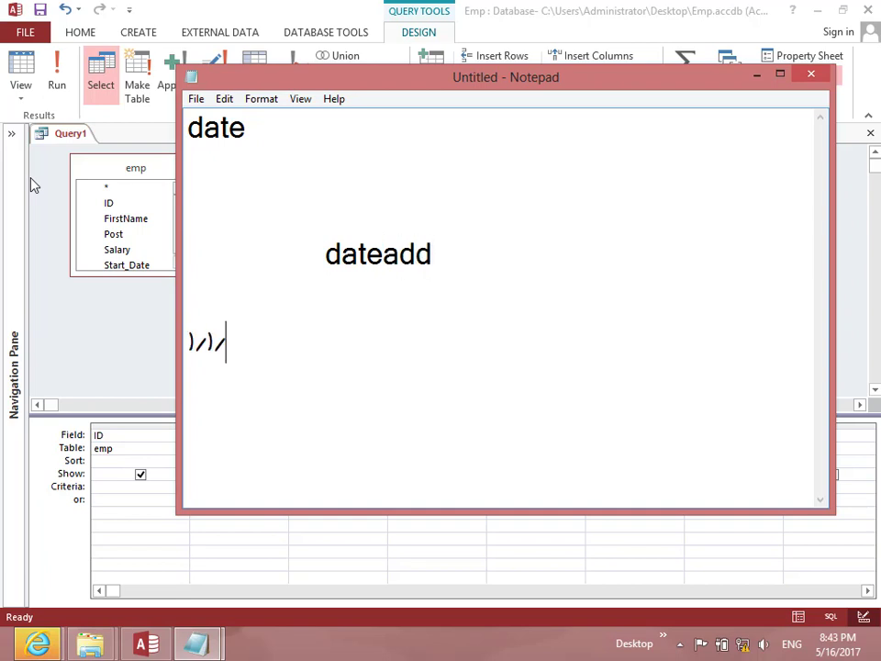
{"action": "key", "text": "BackSpace"}
{"action": "key", "text": "BackSpace"}
{"action": "key", "text": "BackSpace"}
{"action": "key", "text": "BackSpace"}
{"action": "type", "text": ")d"}
{"action": "key", "text": "Return"}
{"action": "type", "text": ")٤"}
{"action": "left_click", "coordinate": [474, 515]}
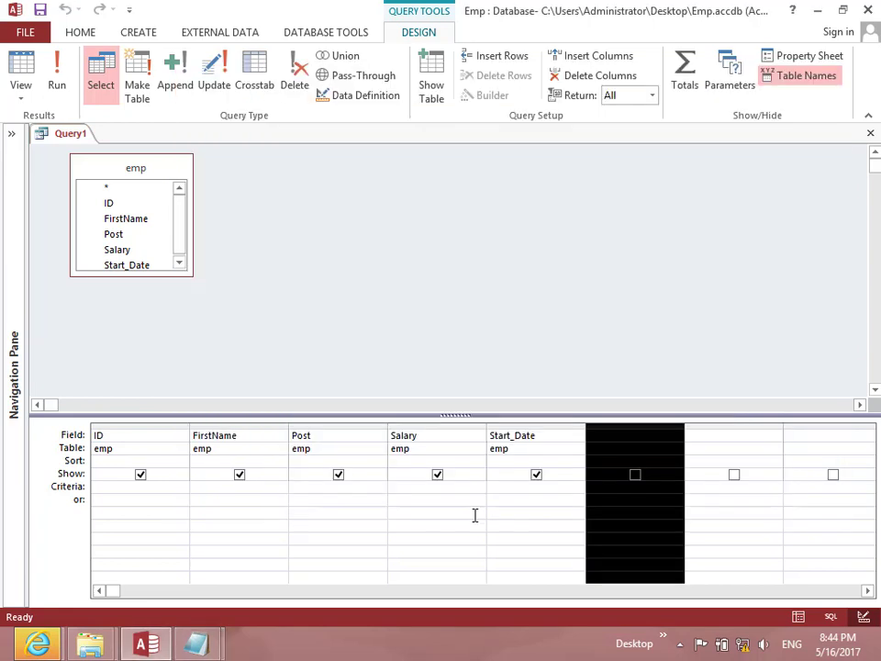
Open the Zoom window for the first empty Field cell, try it with the text Asdfads and clear it.
{"action": "left_click", "coordinate": [621, 440]}
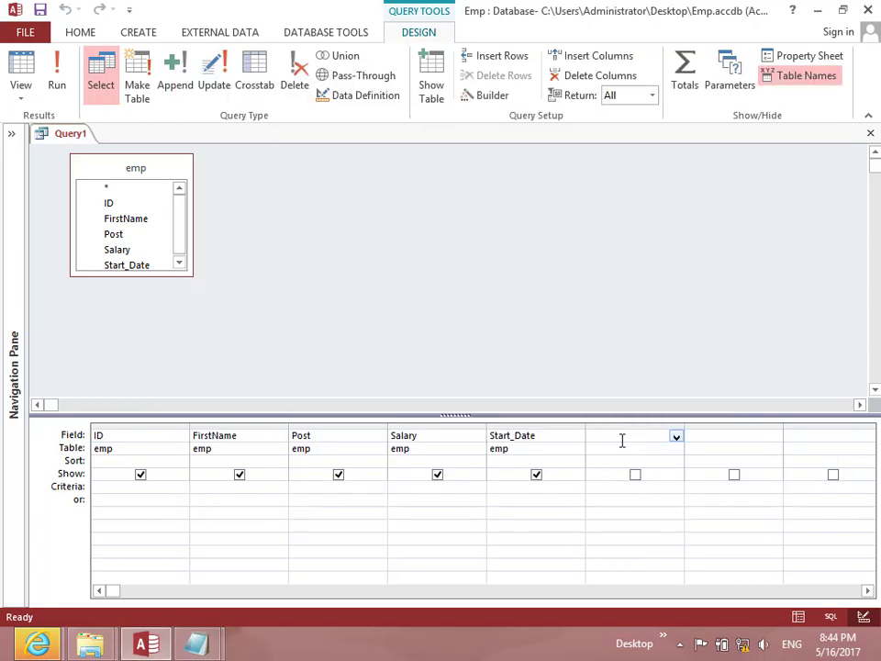
{"action": "key", "text": "shift+F2"}
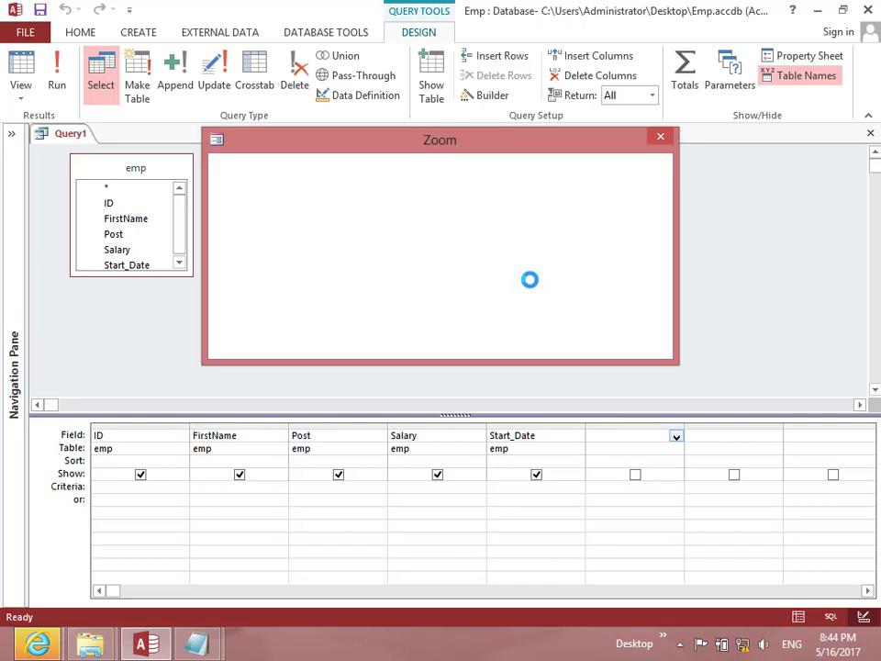
{"action": "type", "text": "Asdfads"}
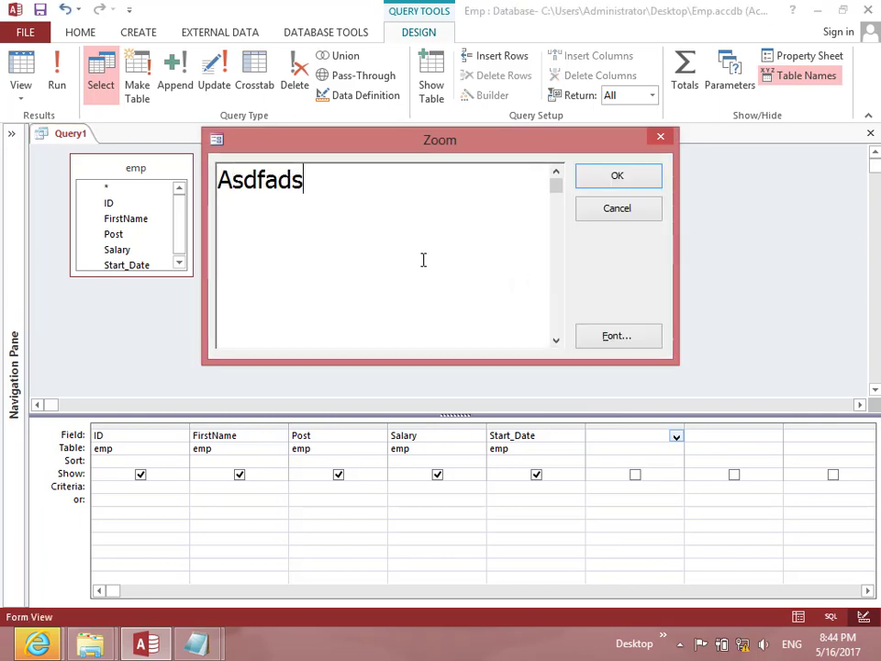
{"action": "key", "text": "ctrl+a"}
{"action": "key", "text": "BackSpace"}
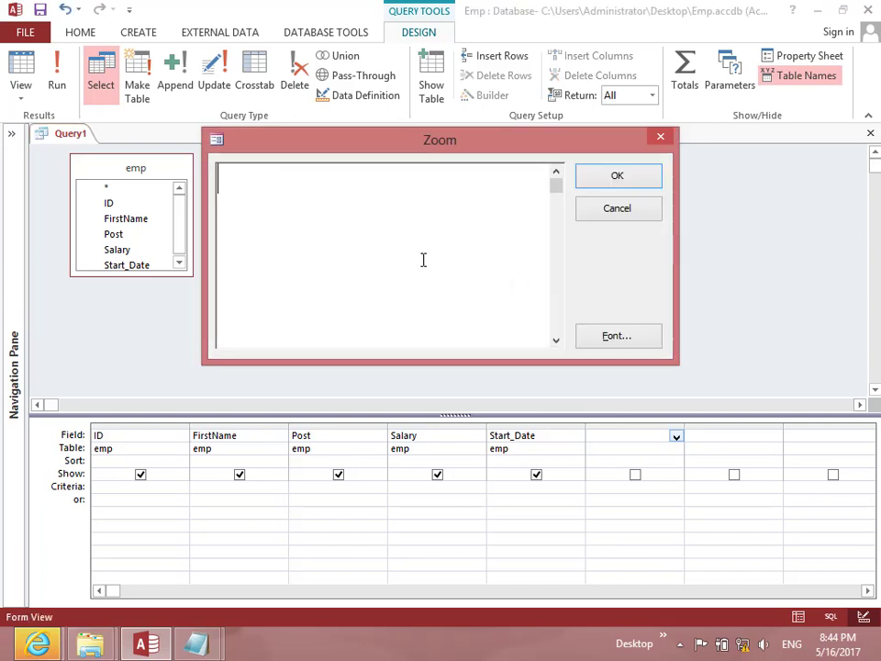
Begin a calculated field named ABC with the expression ABC:dateadd("m", in the Zoom window.
{"action": "type", "text": "ABC"}
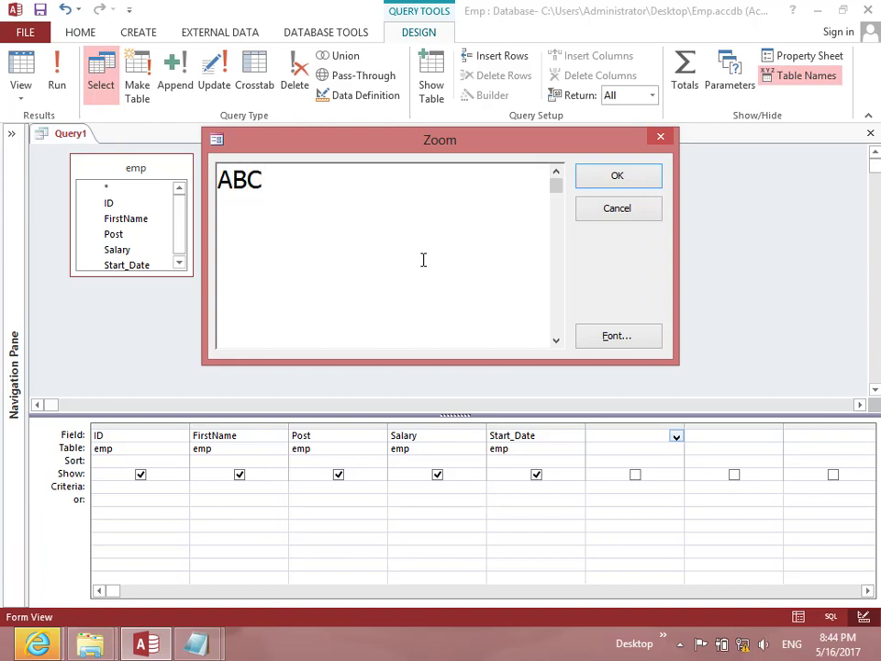
{"action": "type", "text": ":"}
{"action": "type", "text": " c"}
{"action": "type", "text": "olon"}
{"action": "key", "text": "BackSpace"}
{"action": "key", "text": "BackSpace"}
{"action": "key", "text": "BackSpace"}
{"action": "key", "text": "BackSpace"}
{"action": "key", "text": "BackSpace"}
{"action": "key", "text": "BackSpace"}
{"action": "type", "text": "dat"}
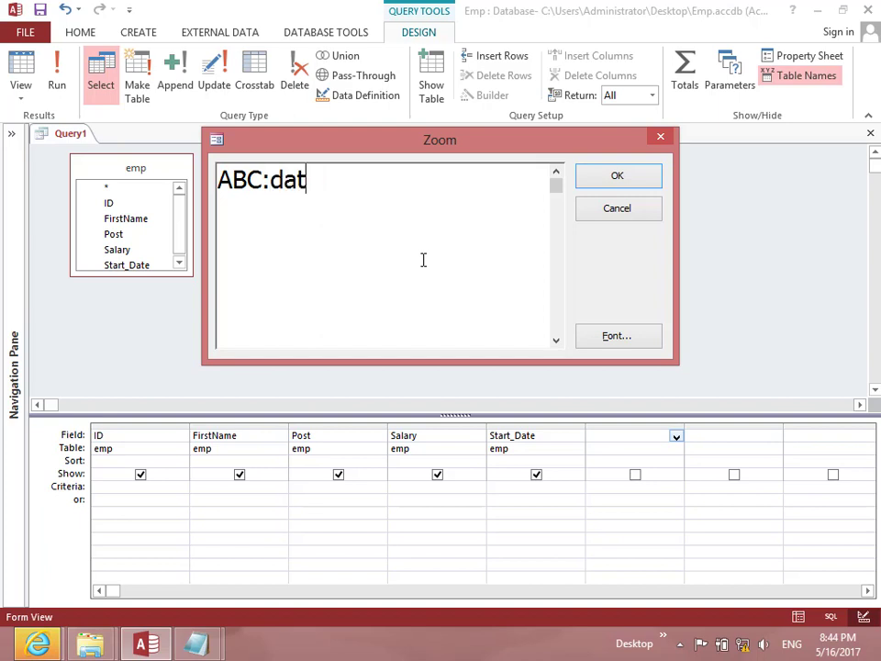
{"action": "type", "text": "eadd"}
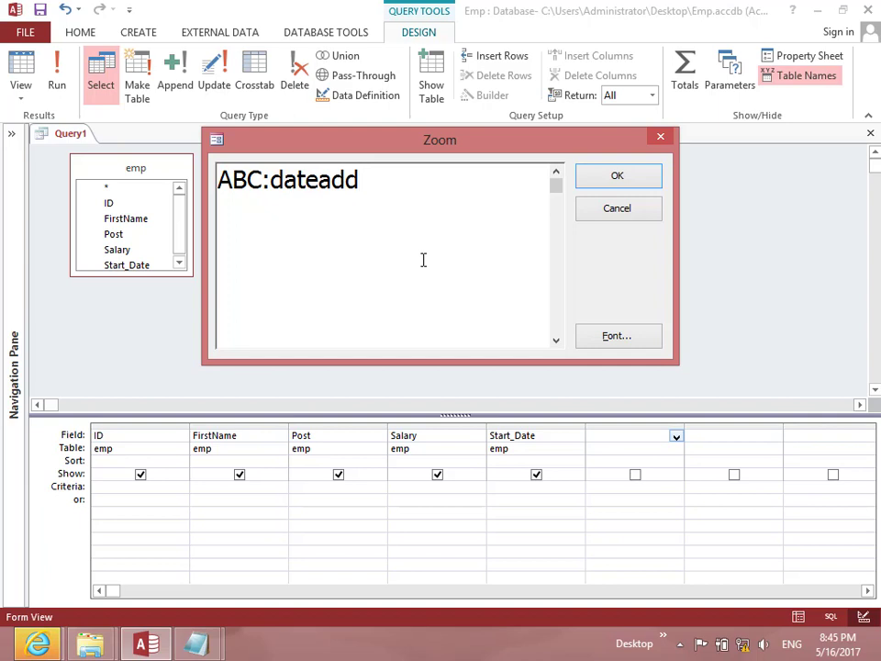
{"action": "type", "text": "(\"m\","}
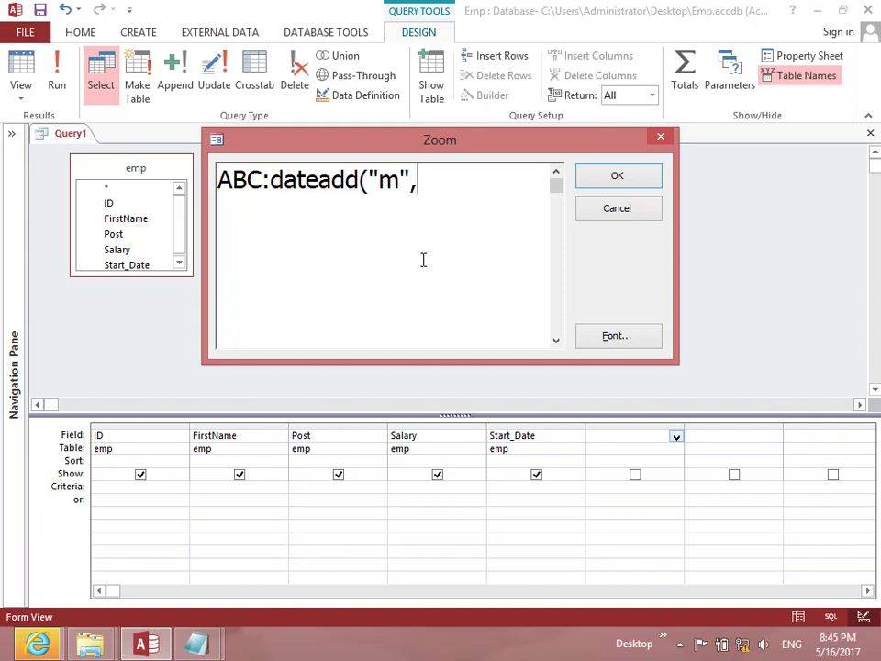
Complete the ABC expression with 4,Start_Date) so it adds four months to Start_Date, and accept it.
{"action": "type", "text": "4"}
{"action": "type", "text": ","}
{"action": "type", "text": "dat"}
{"action": "key", "text": "BackSpace"}
{"action": "key", "text": "BackSpace"}
{"action": "key", "text": "BackSpace"}
{"action": "type", "text": "end"}
{"action": "key", "text": "BackSpace"}
{"action": "key", "text": "BackSpace"}
{"action": "key", "text": "BackSpace"}
{"action": "key", "text": "BackSpace"}
{"action": "type", "text": ",S"}
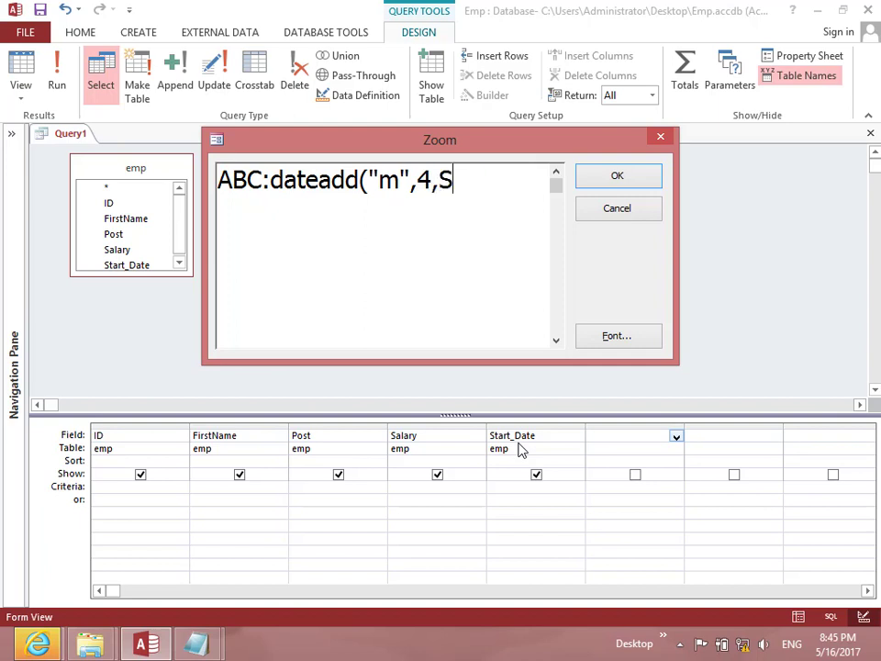
{"action": "type", "text": "tart_"}
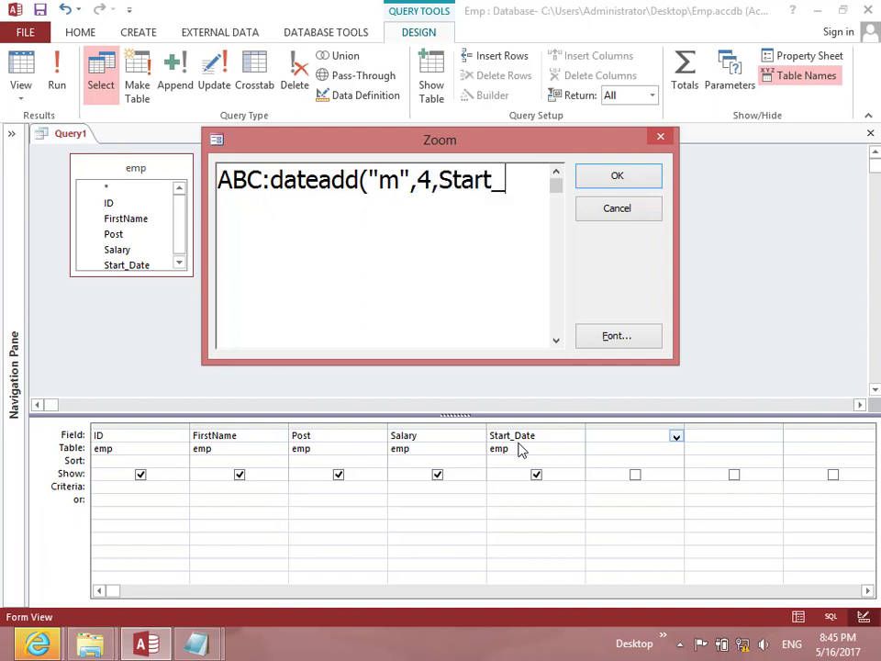
{"action": "type", "text": "Date)"}
{"action": "key", "text": "Return"}
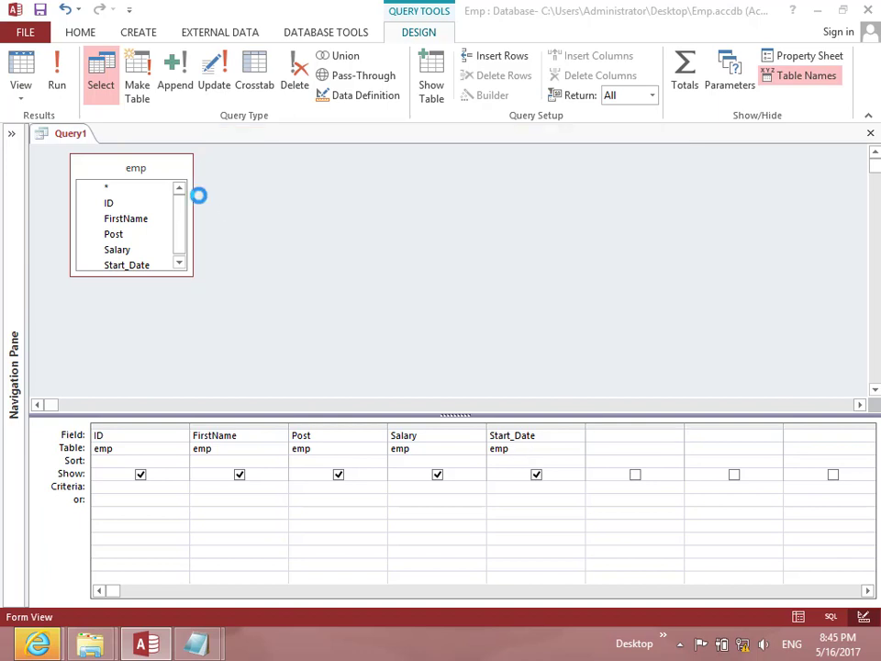
Run the query and compare the first record's Start_Date with its calculated ABC date.
{"action": "left_click", "coordinate": [56, 77]}
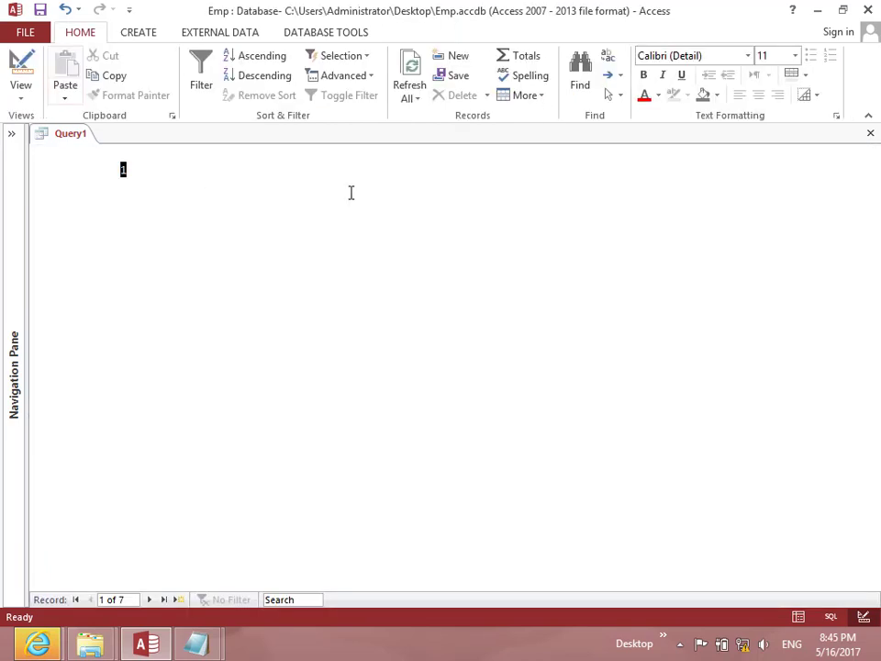
{"action": "left_click_drag", "start_coordinate": [398, 170], "coordinate": [484, 169]}
{"action": "left_click", "coordinate": [395, 169]}
{"action": "left_click_drag", "start_coordinate": [398, 170], "coordinate": [457, 170]}
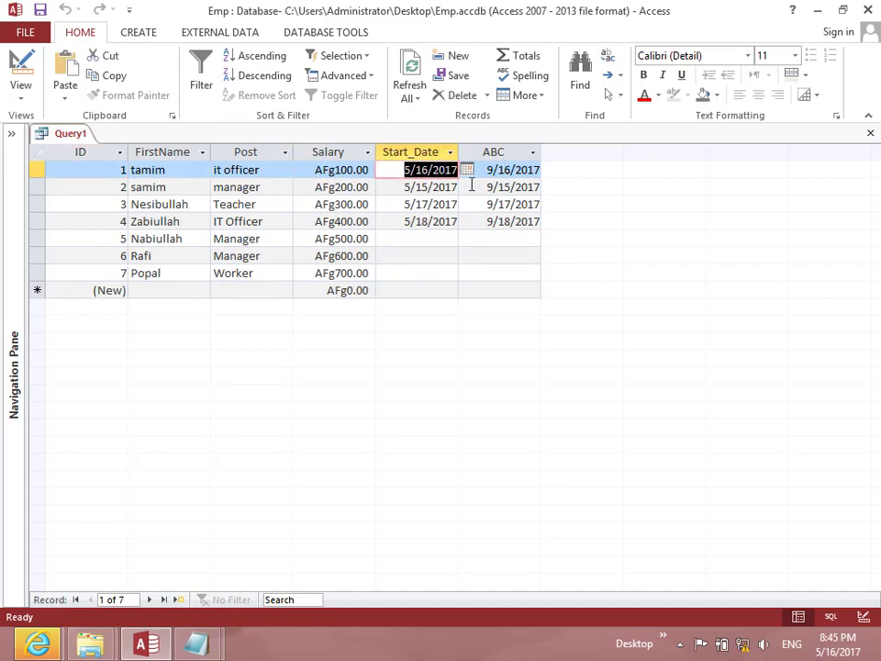
{"action": "left_click", "coordinate": [401, 170]}
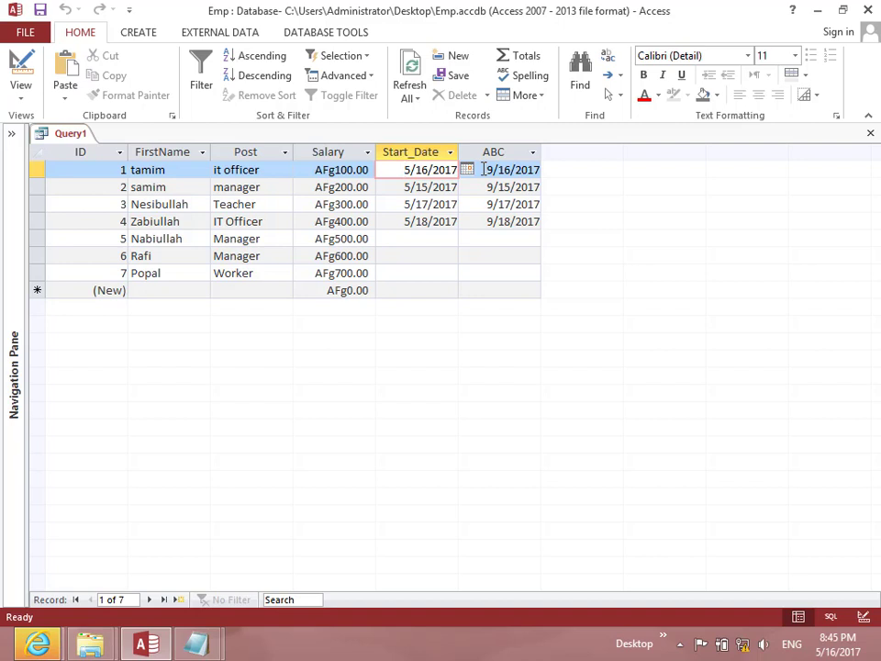
Return to Design View and enter [Enter your name] as the FirstName criteria.
{"action": "left_click", "coordinate": [29, 99]}
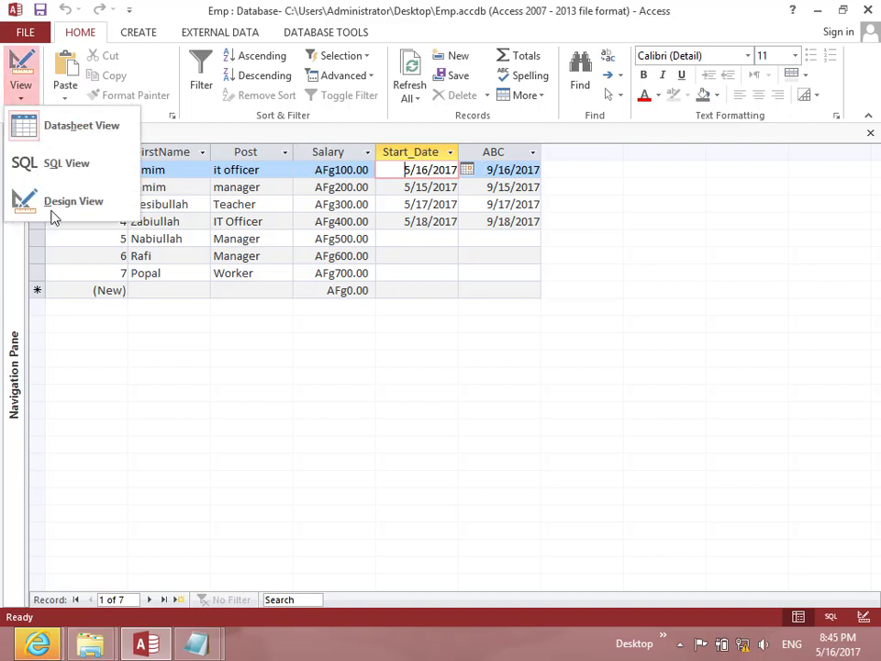
{"action": "key", "text": "Escape"}
{"action": "left_click", "coordinate": [53, 203]}
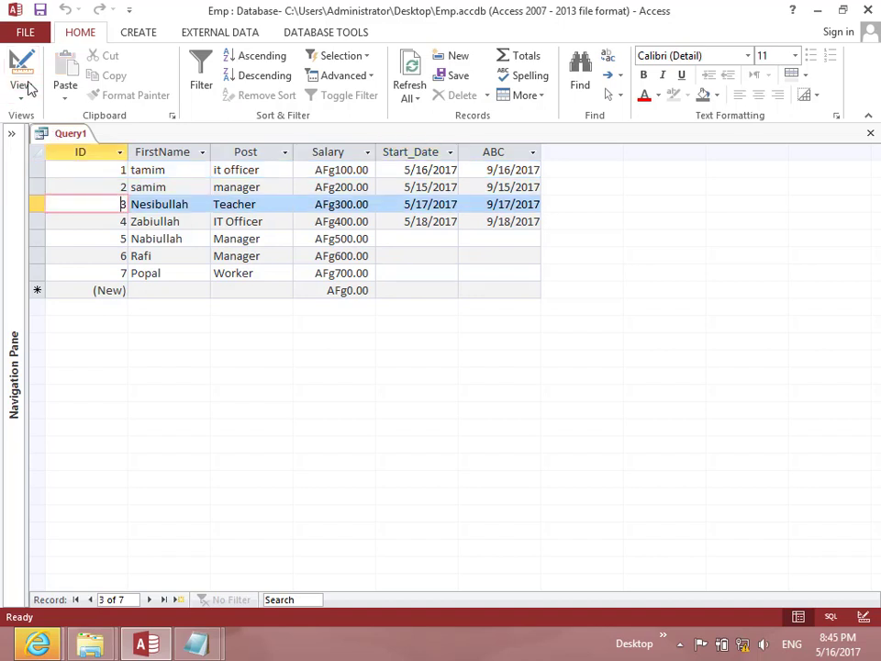
{"action": "left_click", "coordinate": [27, 99]}
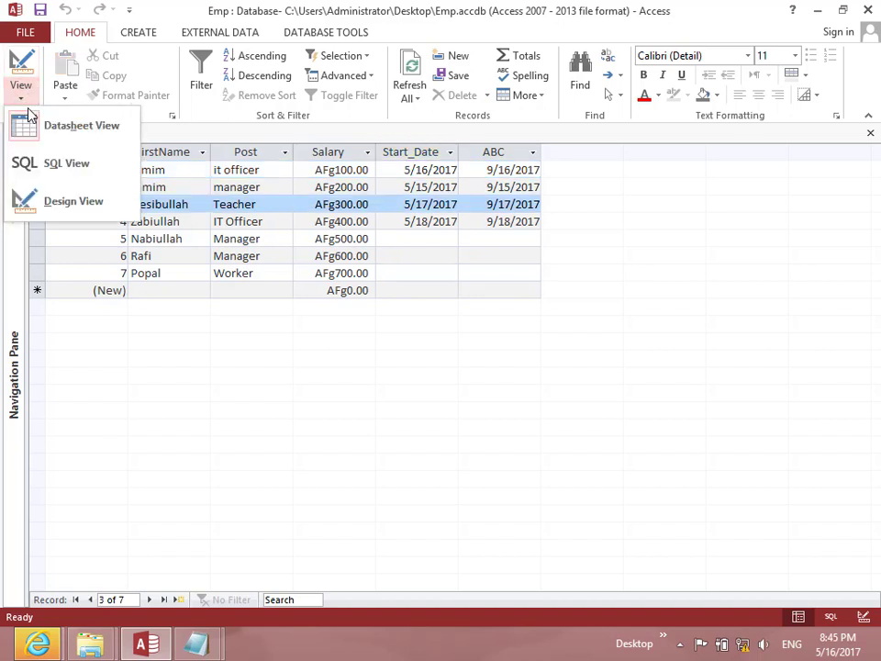
{"action": "left_click", "coordinate": [41, 200]}
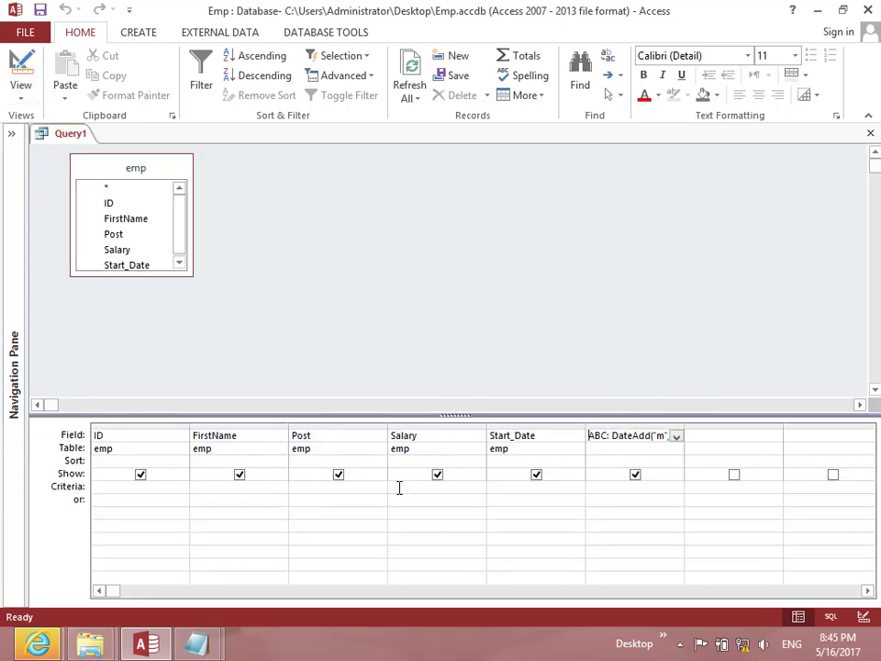
{"action": "left_click", "coordinate": [242, 487]}
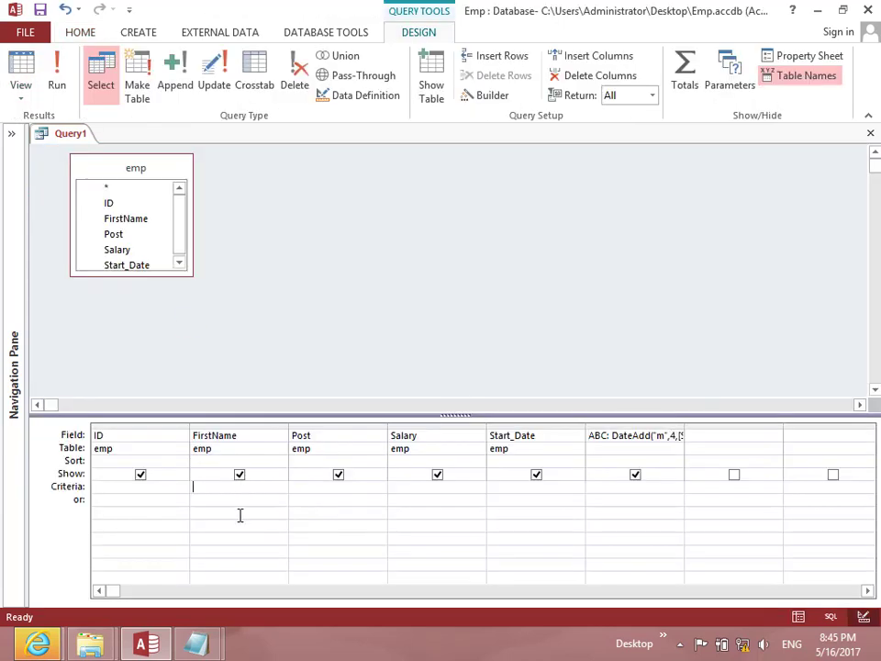
{"action": "type", "text": "[Enter your name]"}
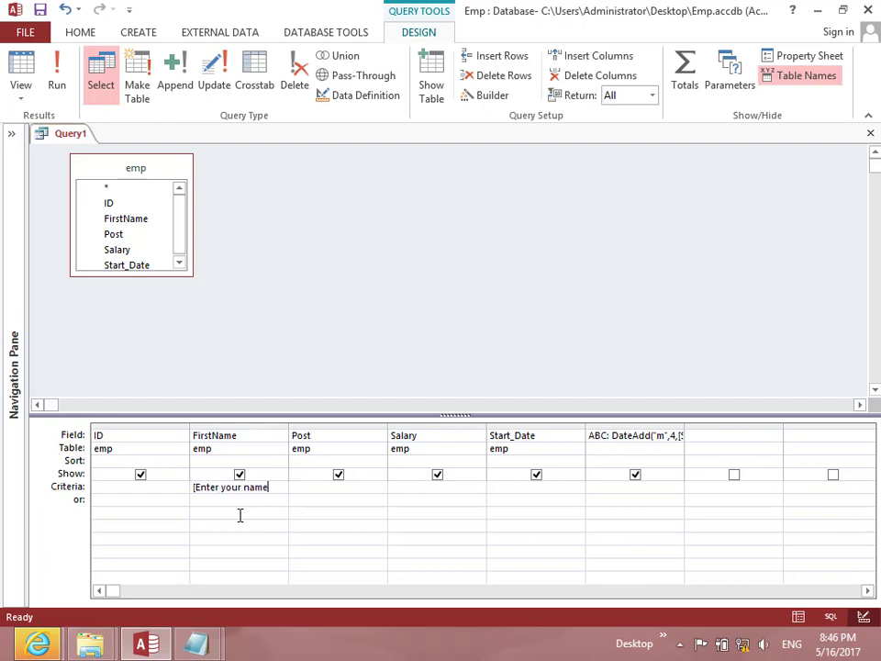
{"action": "key", "text": "Tab"}
Run the query and answer the name prompt with the first employee's first name.
{"action": "left_click", "coordinate": [57, 80]}
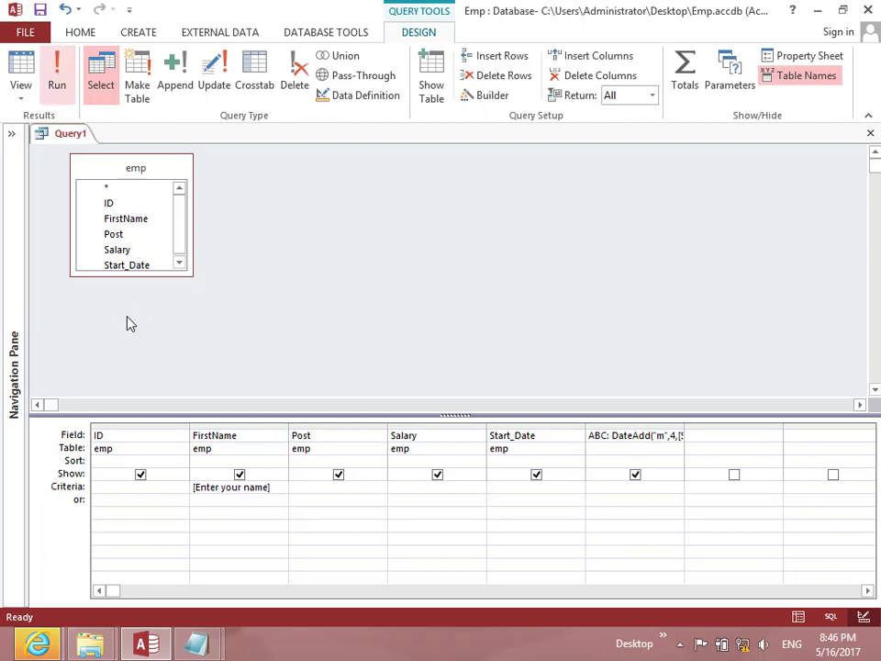
{"action": "type", "text": "tamim"}
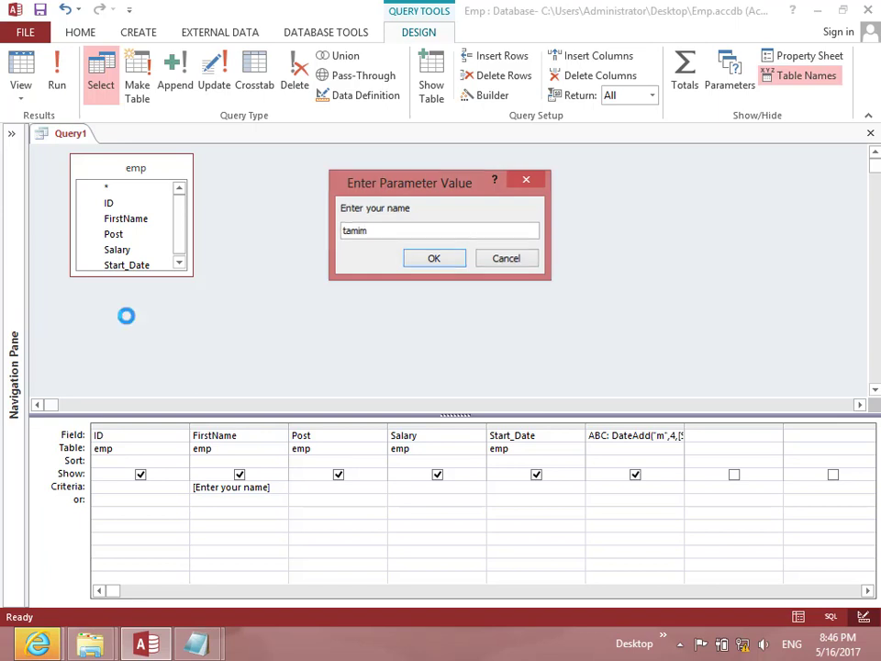
{"action": "key", "text": "Return"}
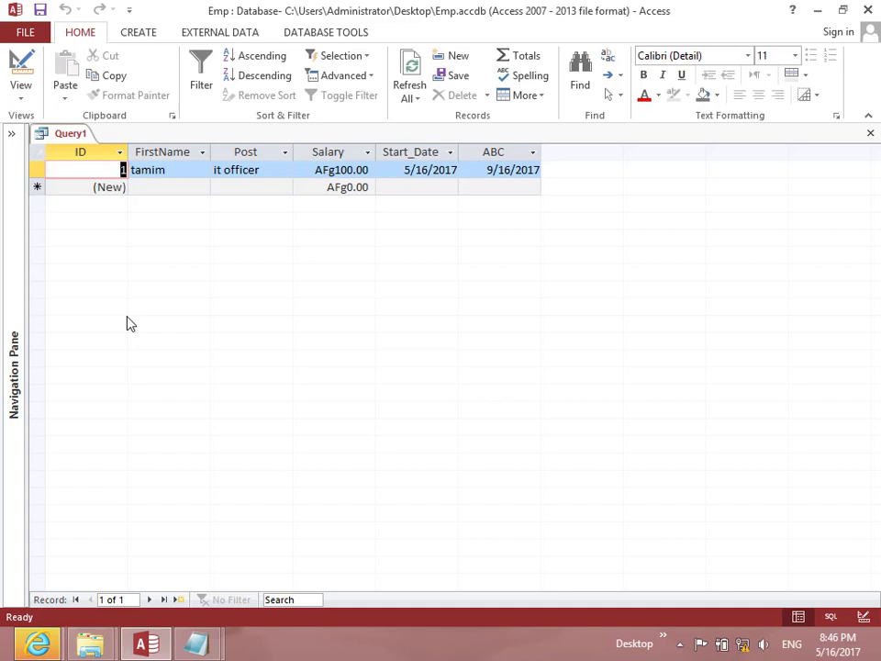
Return to Design View and delete the FirstName criteria.
{"action": "left_click", "coordinate": [16, 99]}
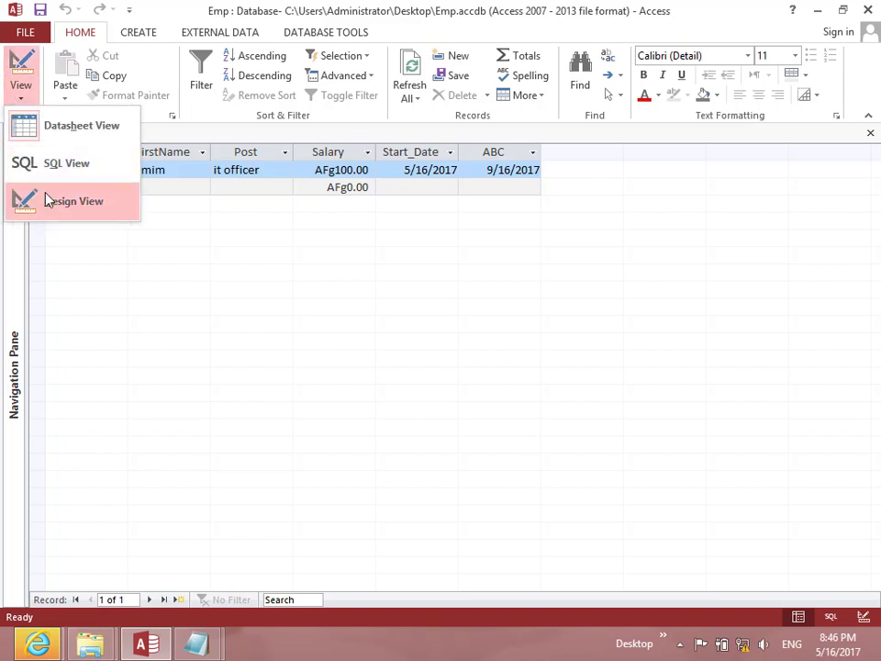
{"action": "left_click", "coordinate": [45, 192]}
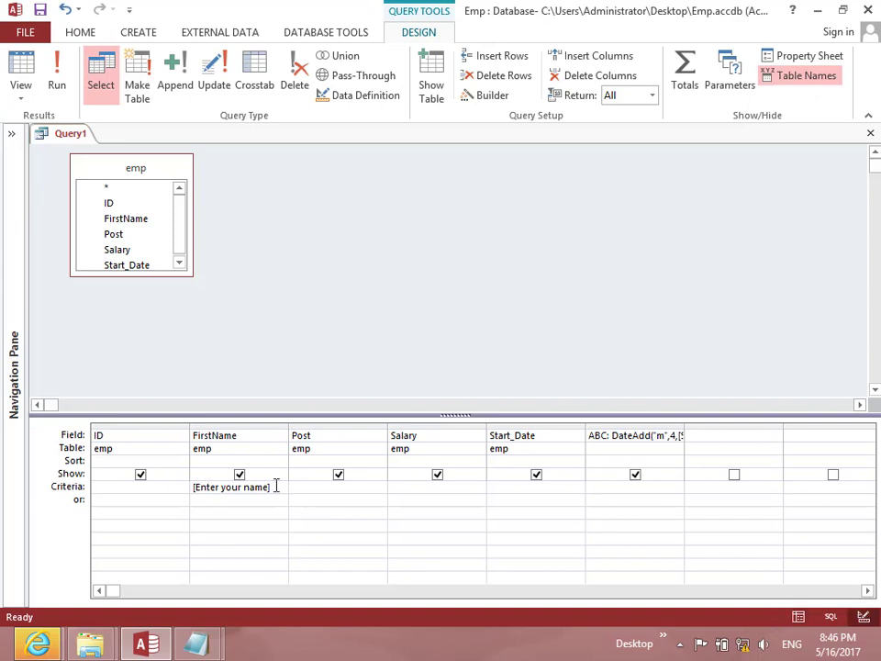
{"action": "left_click", "coordinate": [191, 486]}
{"action": "key", "text": "Delete"}
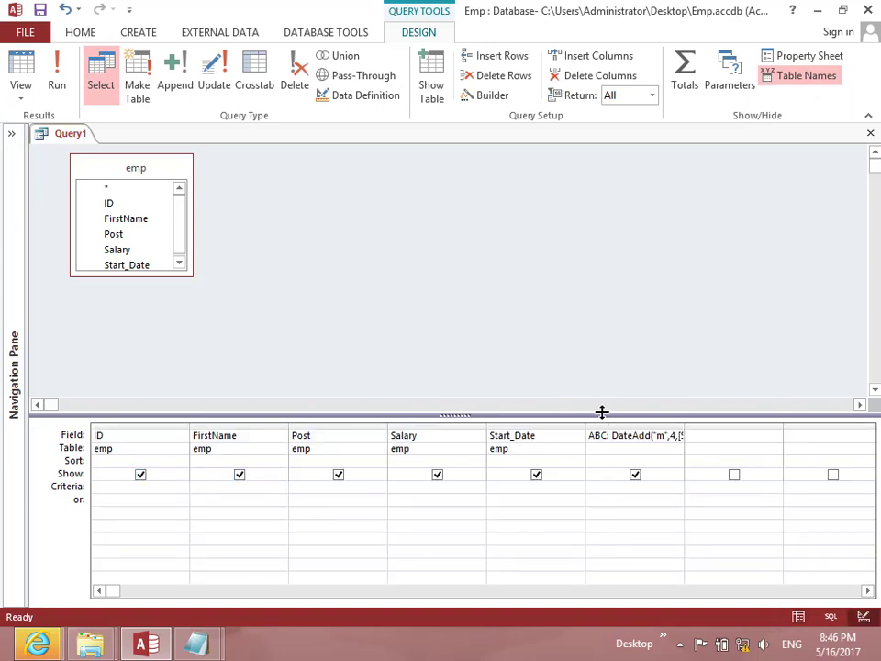
Change the ABC field to DateAdd("m",-4,[Start_Date]) and run the query to compare its dates with Start_Date.
{"action": "left_click", "coordinate": [617, 436]}
{"action": "key", "text": "ctrl+F2"}
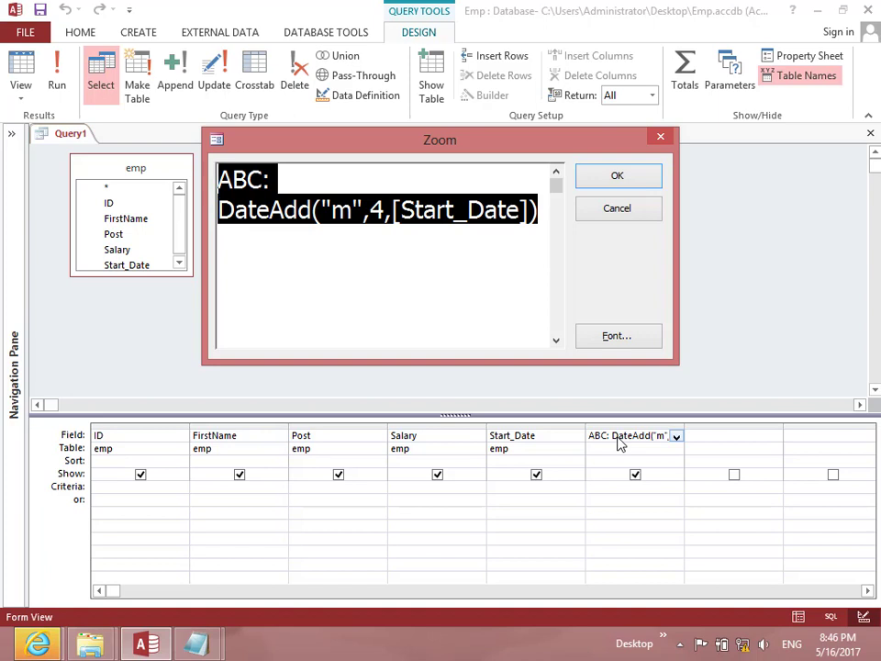
{"action": "left_click", "coordinate": [367, 212]}
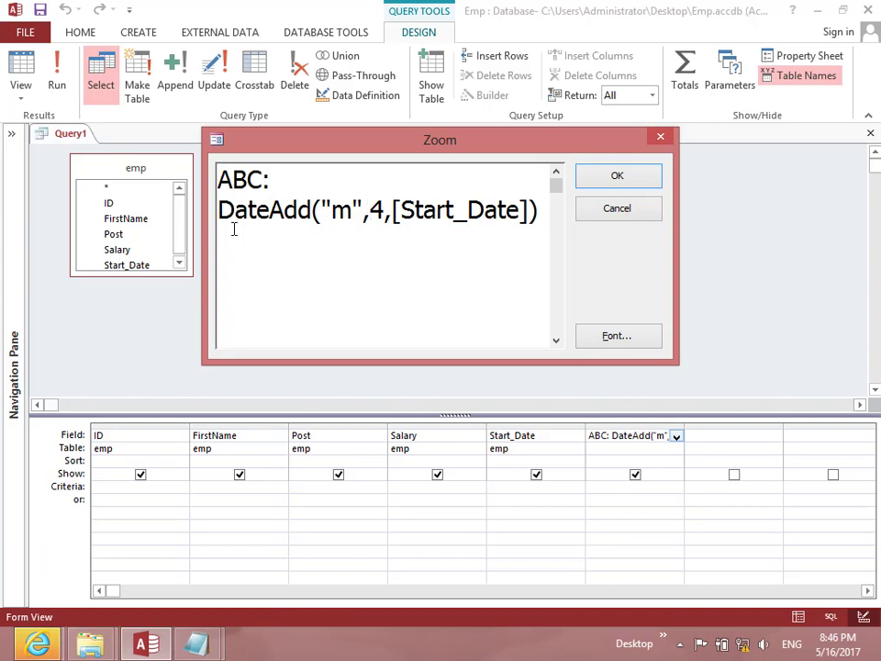
{"action": "type", "text": "-"}
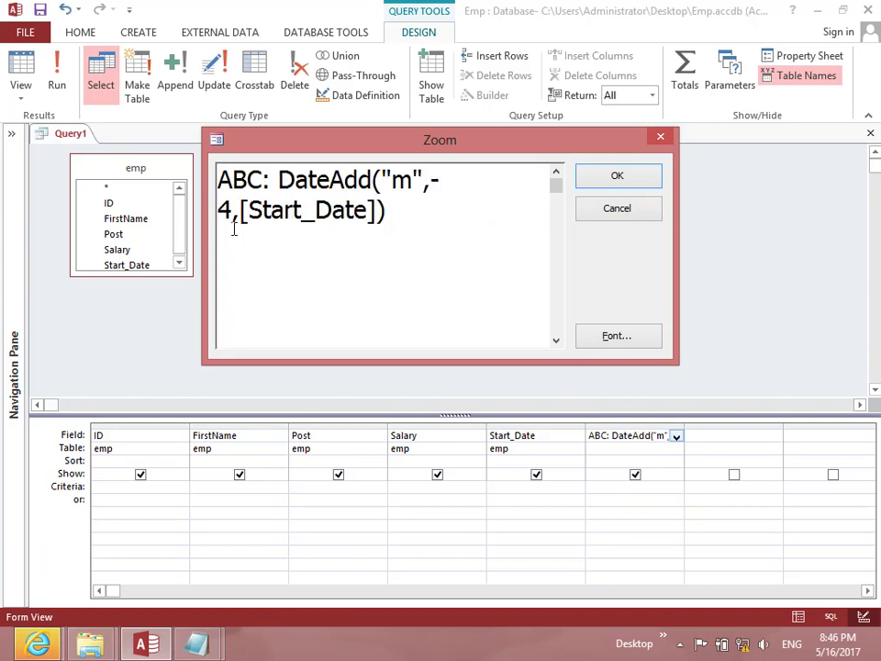
{"action": "left_click", "coordinate": [639, 185]}
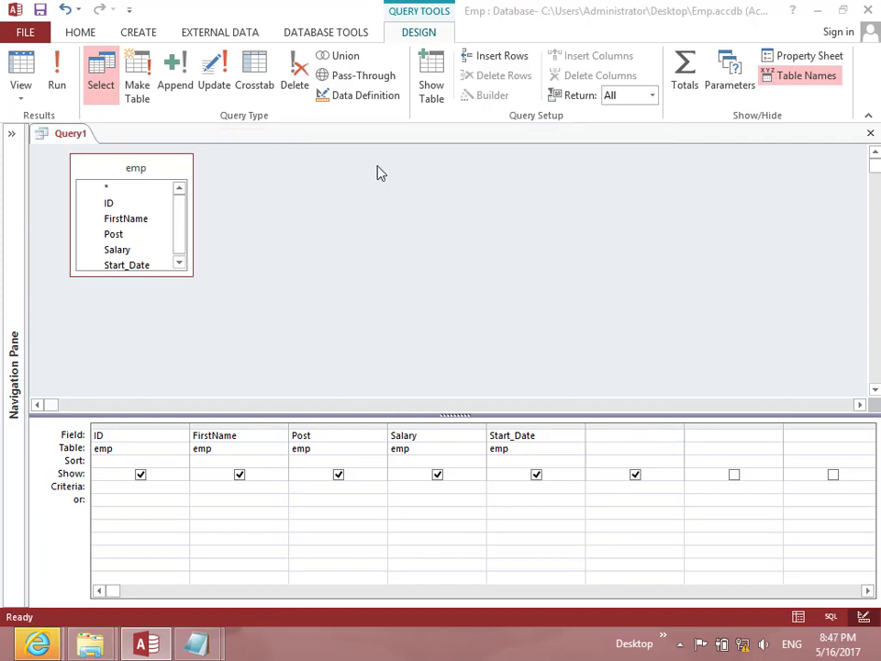
{"action": "left_click", "coordinate": [62, 64]}
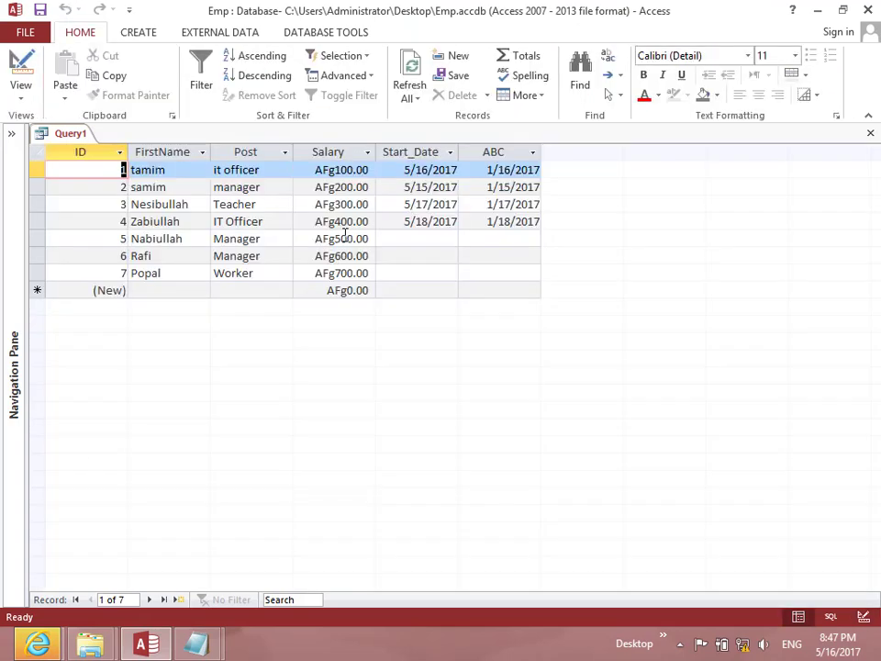
{"action": "left_click", "coordinate": [401, 171]}
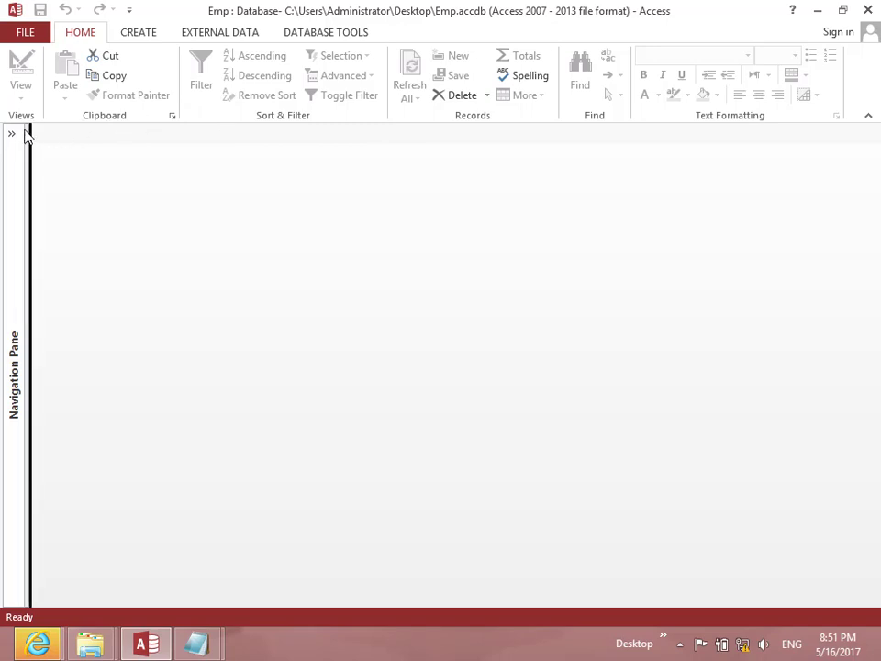
Open the emp table to review its Salary, Overtime and Bonus columns, and close it.
{"action": "left_click", "coordinate": [13, 134]}
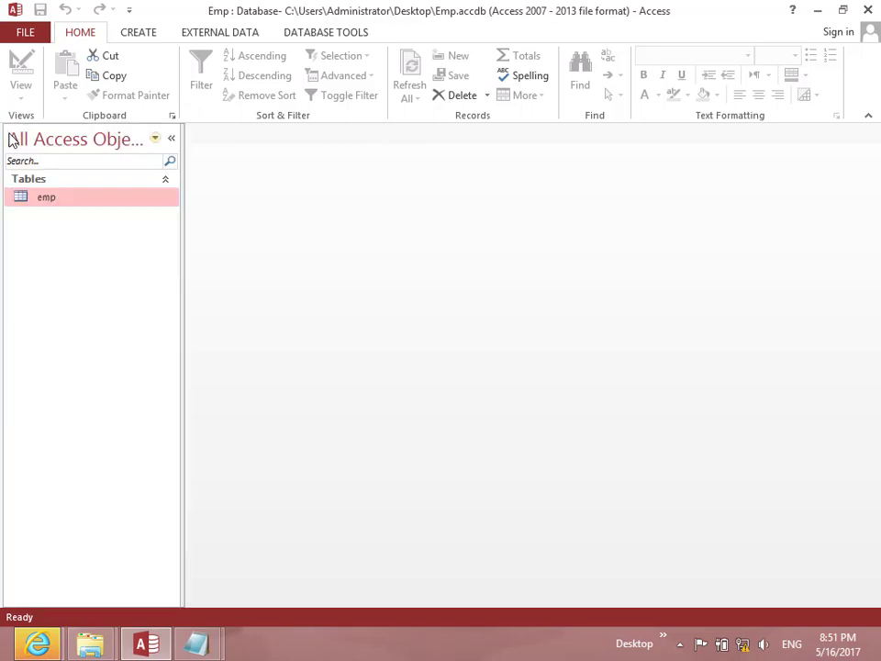
{"action": "double_click", "coordinate": [33, 198]}
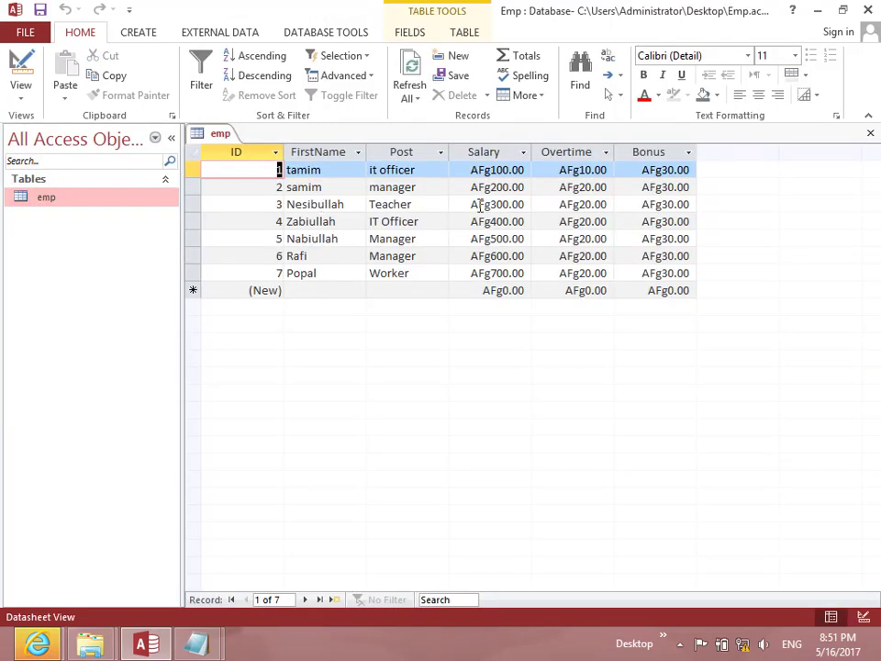
{"action": "key", "text": "ctrl+w"}
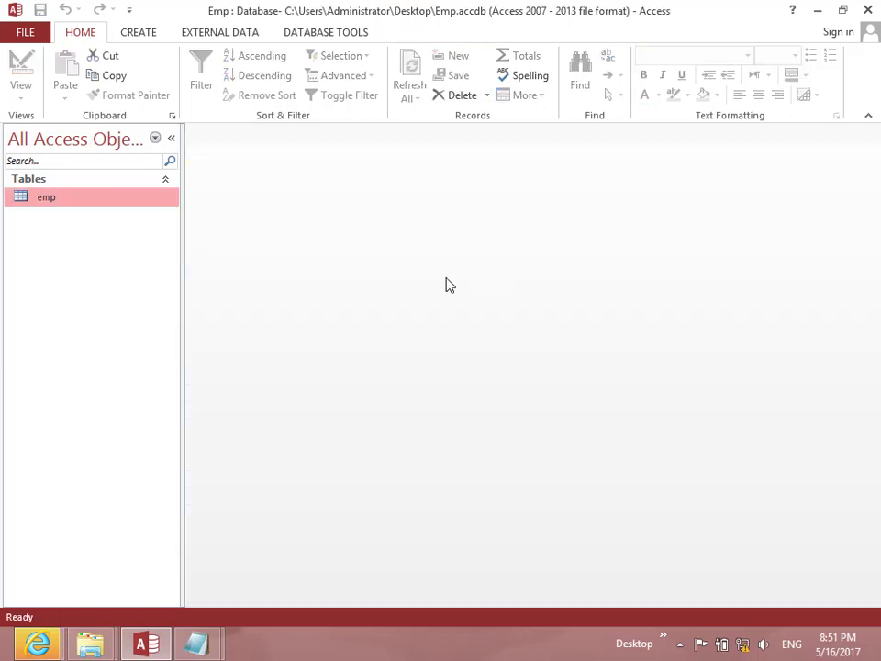
Create a new query in Design View on the emp table and add all of the table's fields to the grid.
{"action": "left_click", "coordinate": [140, 33]}
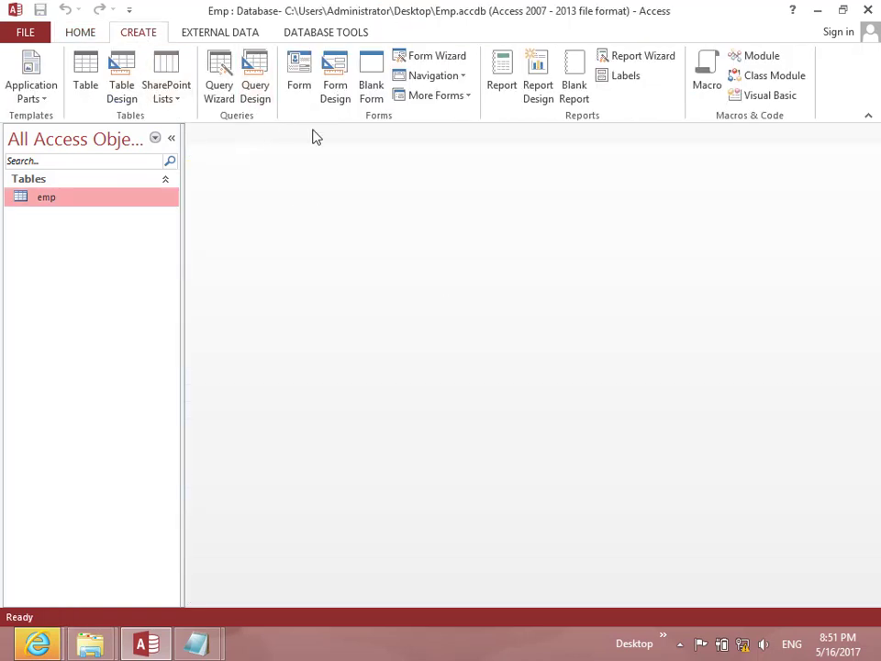
{"action": "left_click", "coordinate": [258, 89]}
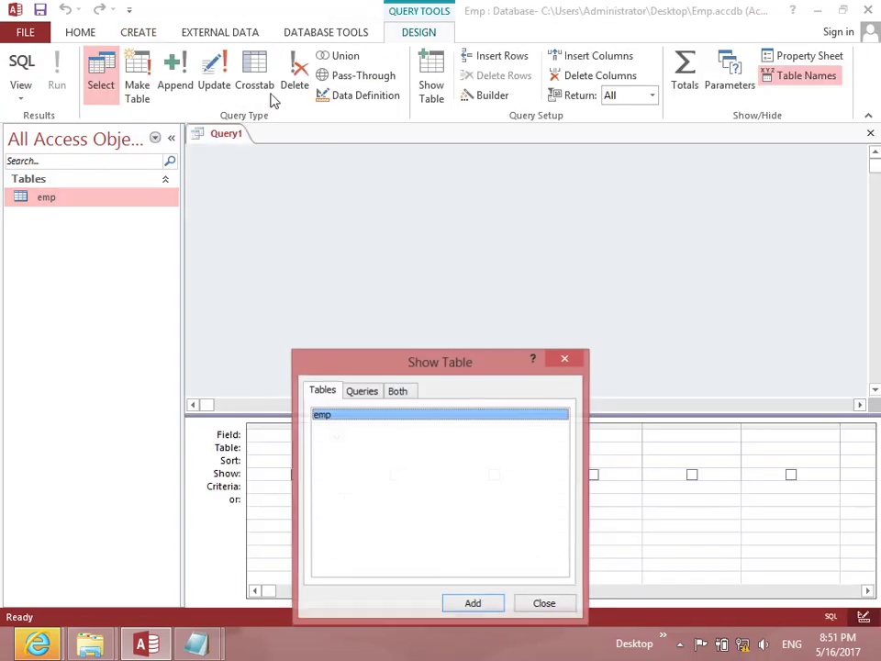
{"action": "left_click", "coordinate": [475, 606]}
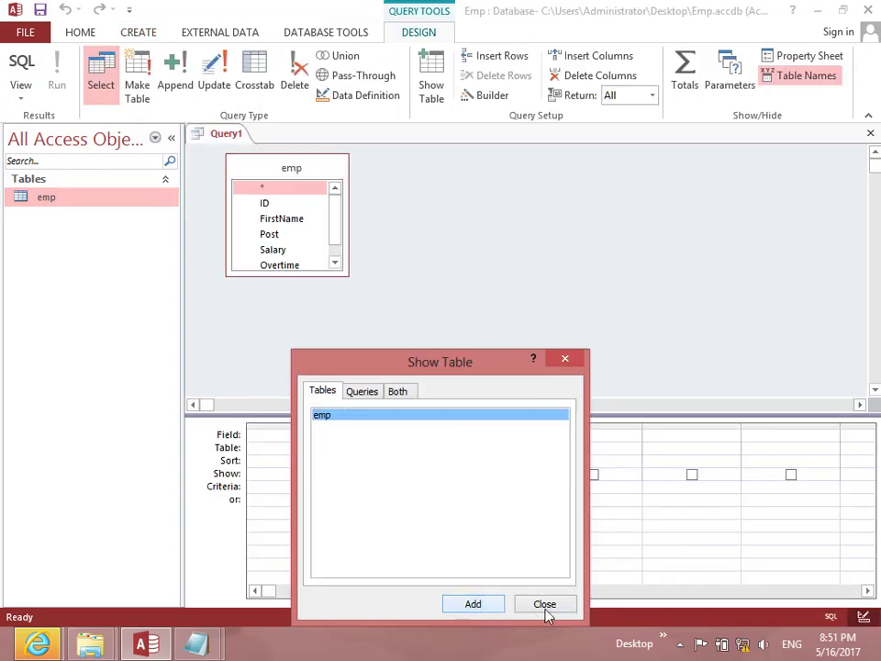
{"action": "left_click", "coordinate": [545, 608]}
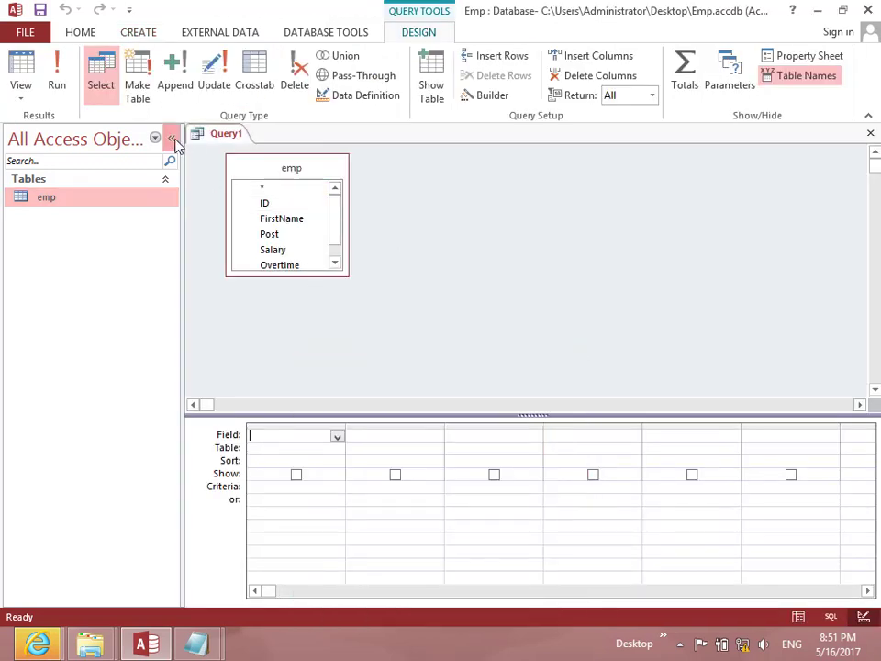
{"action": "left_click", "coordinate": [171, 137]}
{"action": "double_click", "coordinate": [138, 174]}
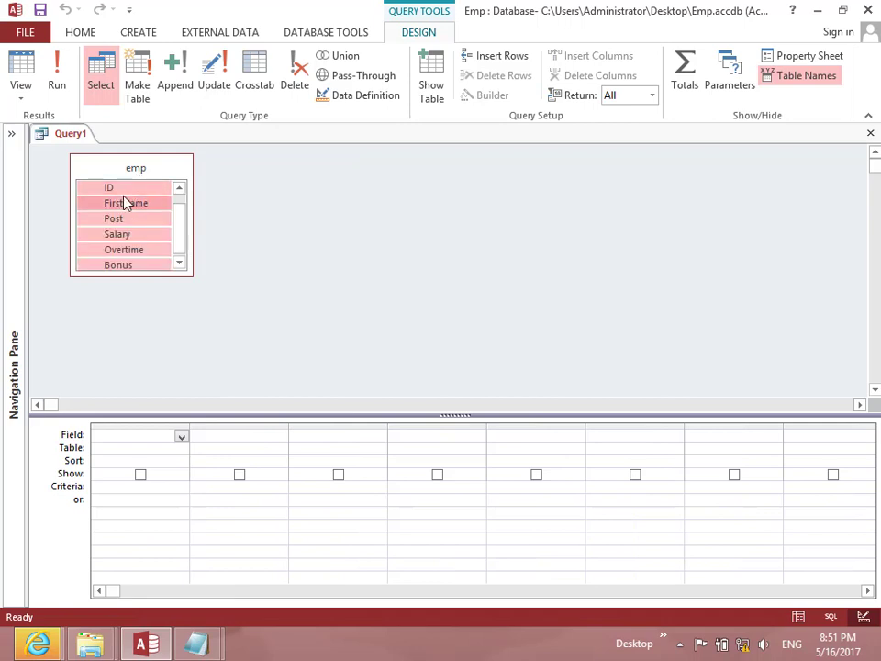
{"action": "left_click_drag", "start_coordinate": [122, 193], "coordinate": [143, 441]}
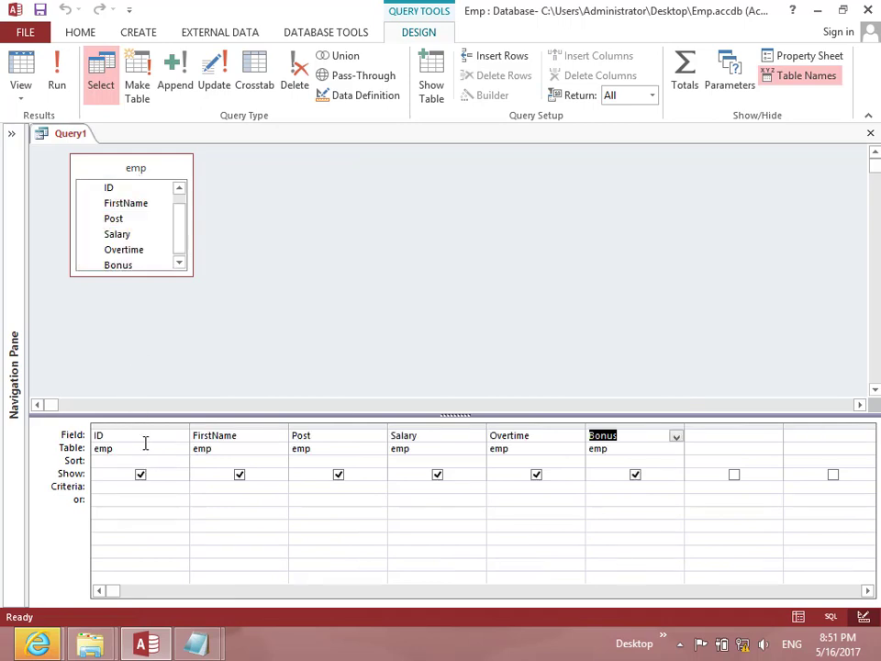
Add the calculated field Total:salary+overtime+bonus in the first empty column after Bonus.
{"action": "left_click", "coordinate": [711, 433]}
{"action": "key", "text": "shift+F2"}
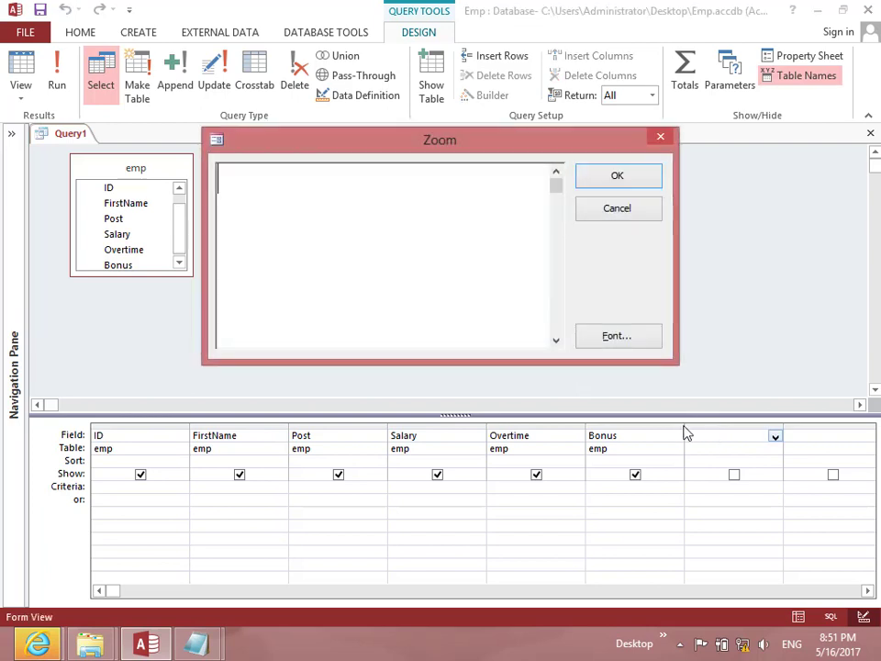
{"action": "left_click_drag", "start_coordinate": [476, 143], "coordinate": [500, 81]}
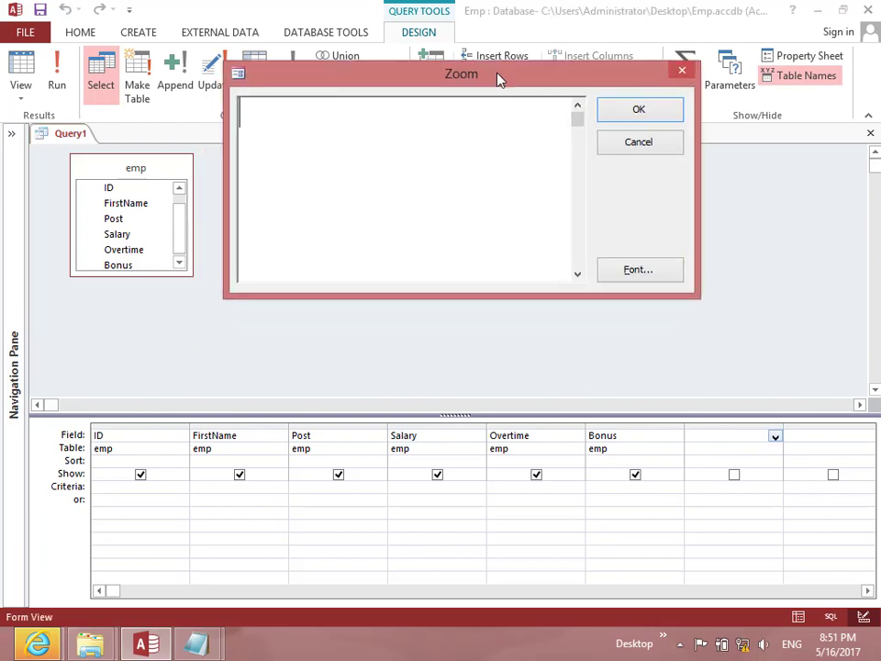
{"action": "type", "text": "Total:"}
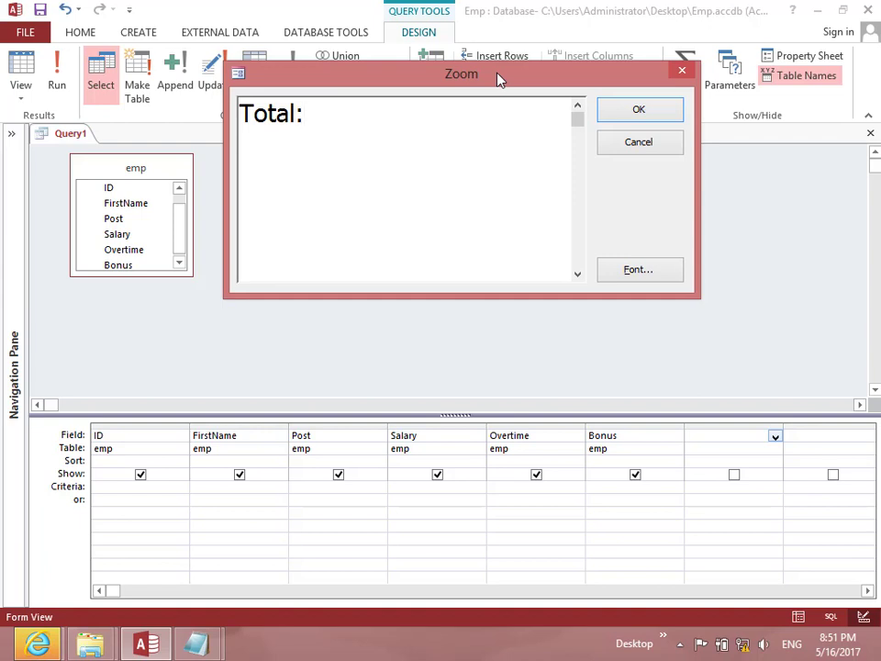
{"action": "type", "text": "salary+"}
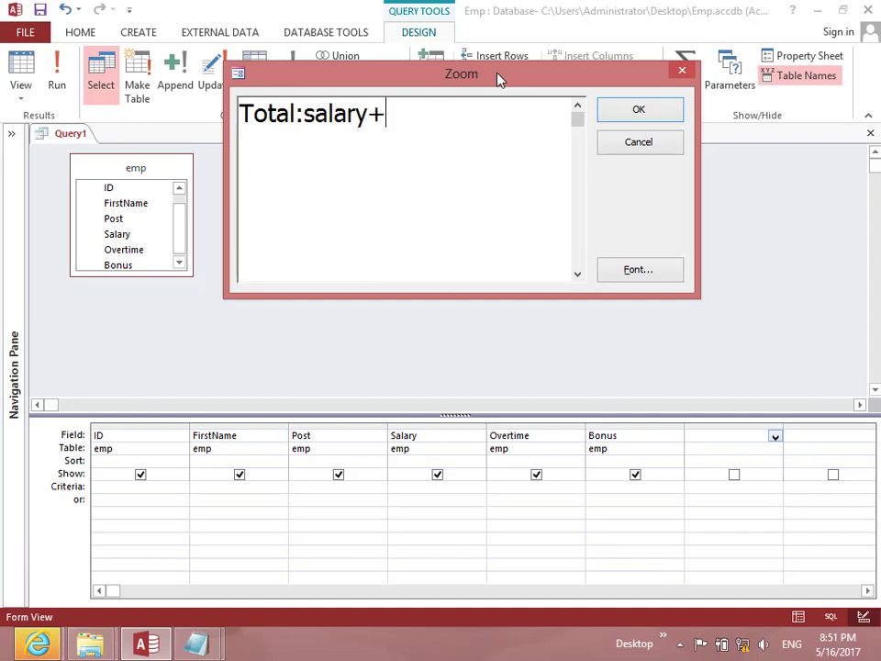
{"action": "type", "text": "overtime+bonus"}
{"action": "key", "text": "Return"}
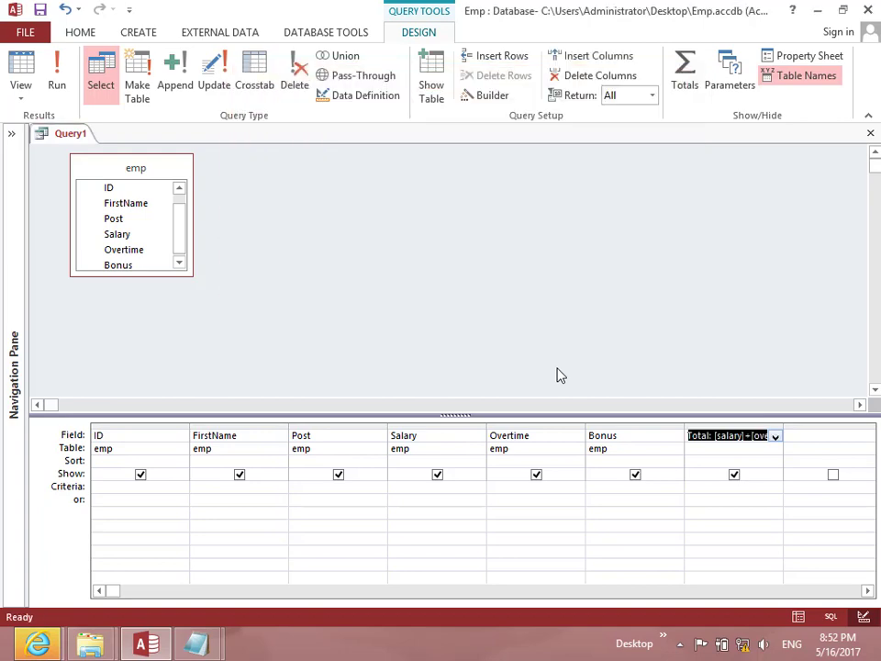
Run the query and compare the Salary, Overtime and Bonus values with the calculated Total.
{"action": "left_click", "coordinate": [57, 73]}
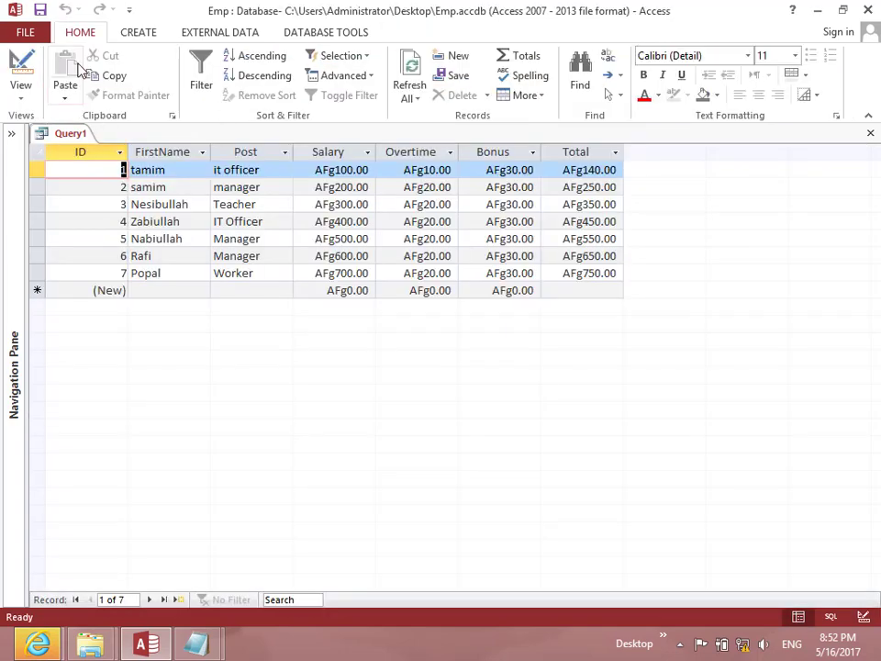
{"action": "left_click", "coordinate": [304, 165]}
{"action": "left_click", "coordinate": [401, 154]}
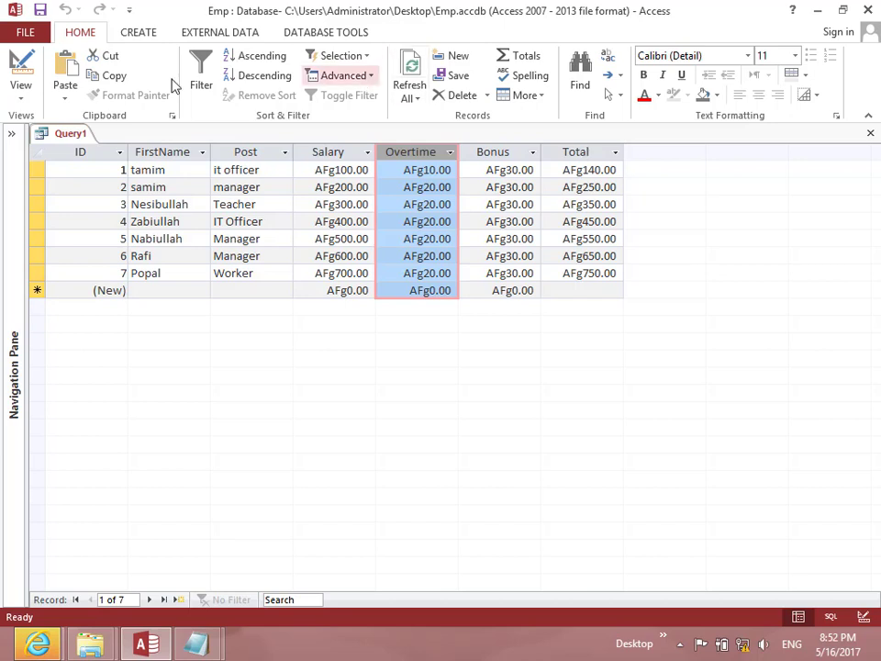
Return to Design View, append -40 to the Total expression, and run the query.
{"action": "left_click", "coordinate": [19, 96]}
{"action": "left_click", "coordinate": [20, 201]}
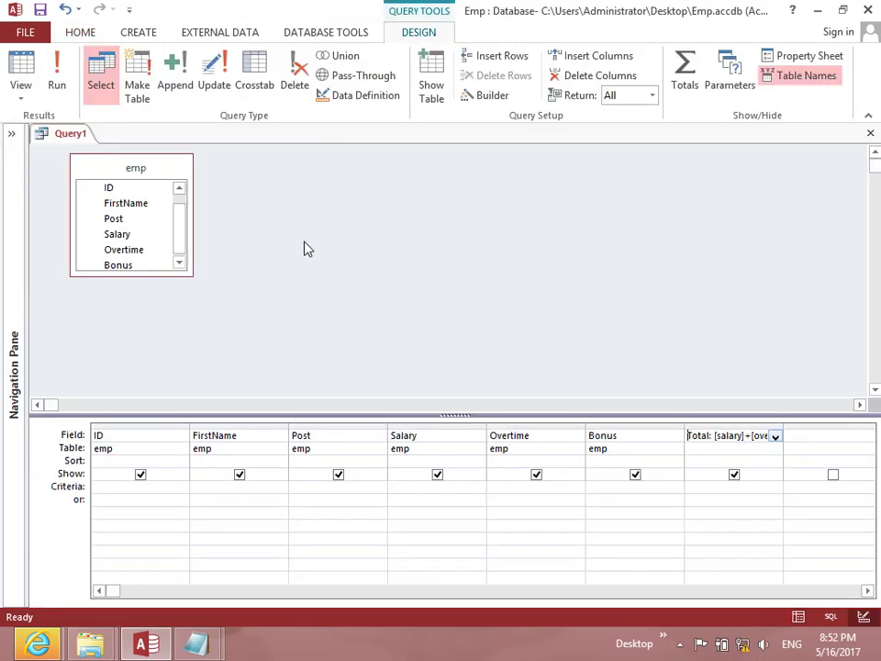
{"action": "left_click", "coordinate": [721, 423]}
{"action": "left_click", "coordinate": [719, 435]}
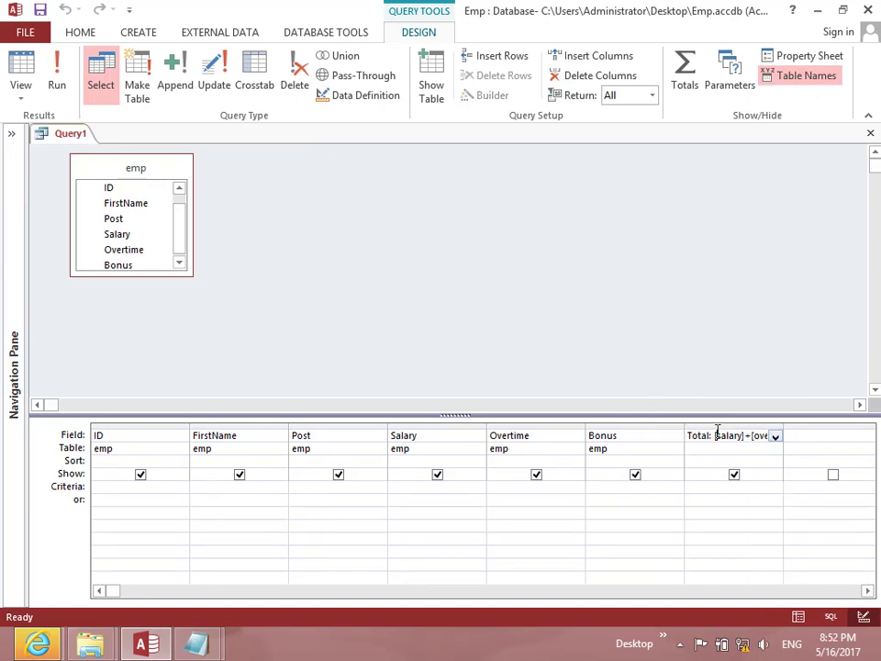
{"action": "key", "text": "shift+F2"}
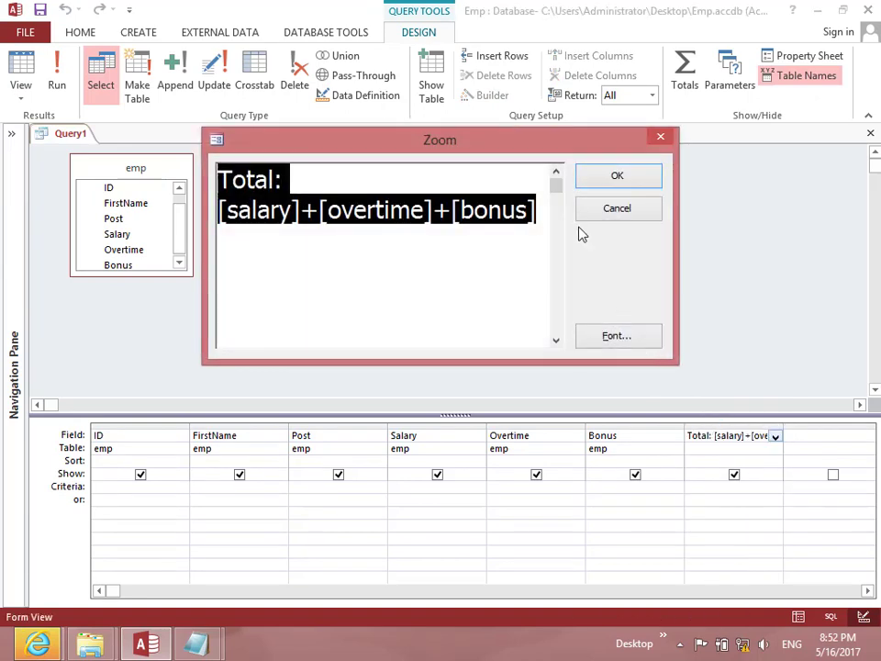
{"action": "left_click", "coordinate": [546, 211]}
{"action": "type", "text": "-"}
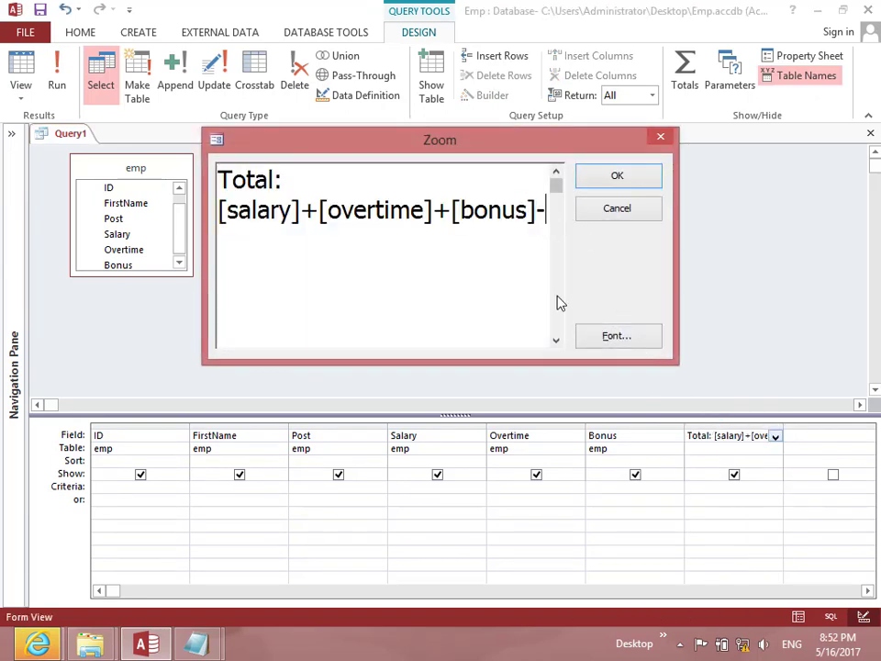
{"action": "type", "text": "40"}
{"action": "key", "text": "Return"}
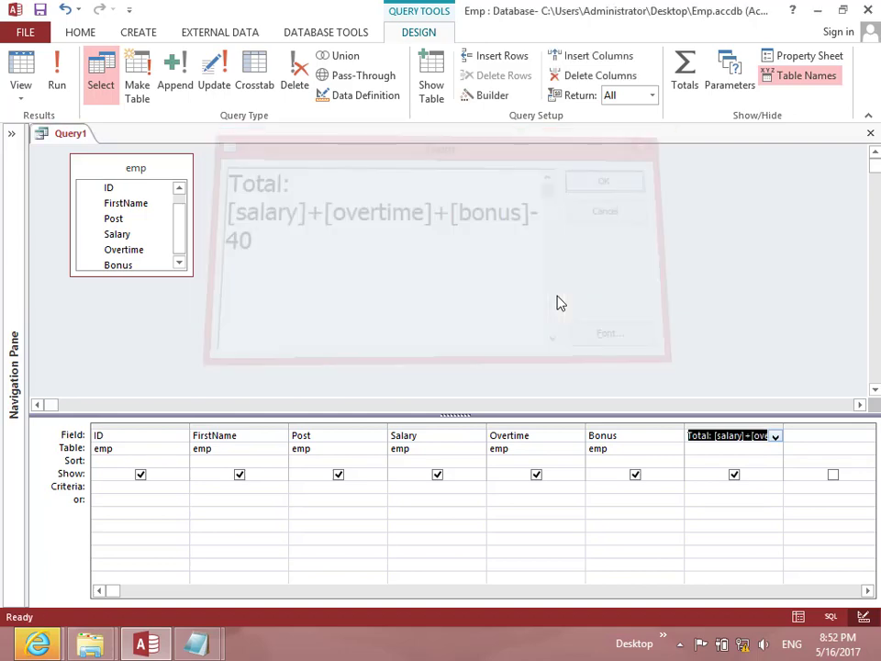
{"action": "left_click", "coordinate": [55, 77]}
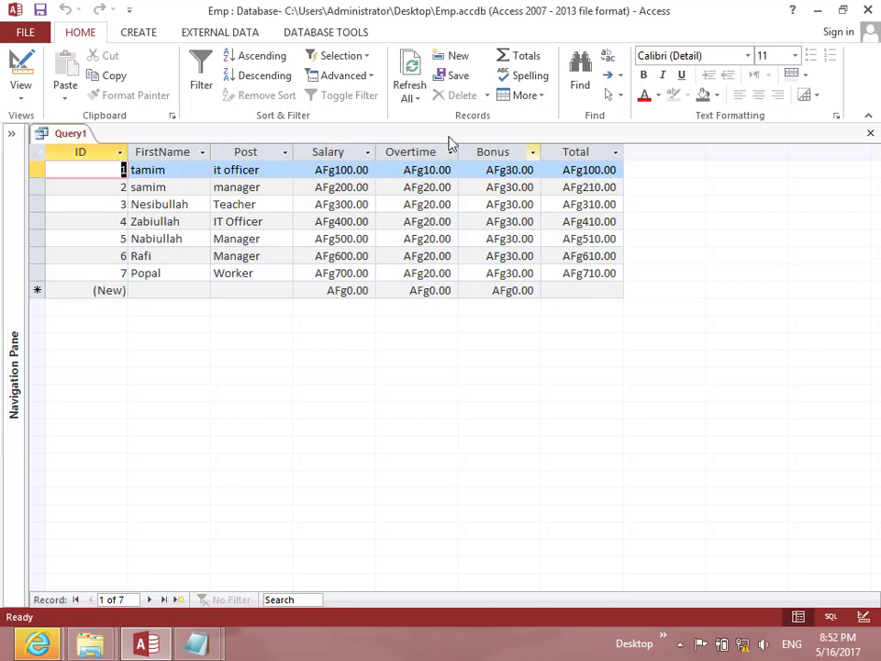
Return to Design View, replace -40 with +40 at the end of the Total expression, and run the query.
{"action": "left_click", "coordinate": [23, 98]}
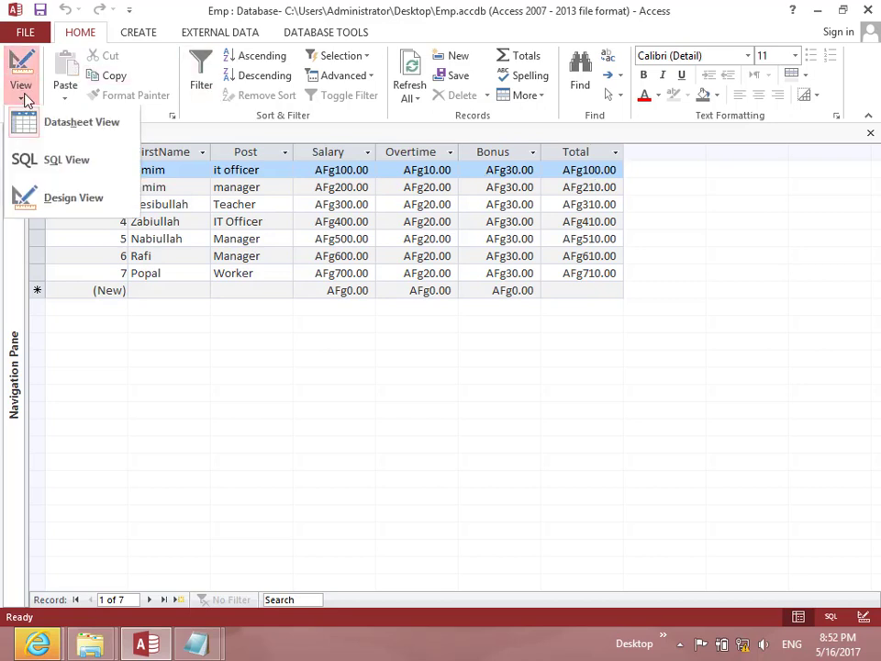
{"action": "left_click", "coordinate": [57, 201]}
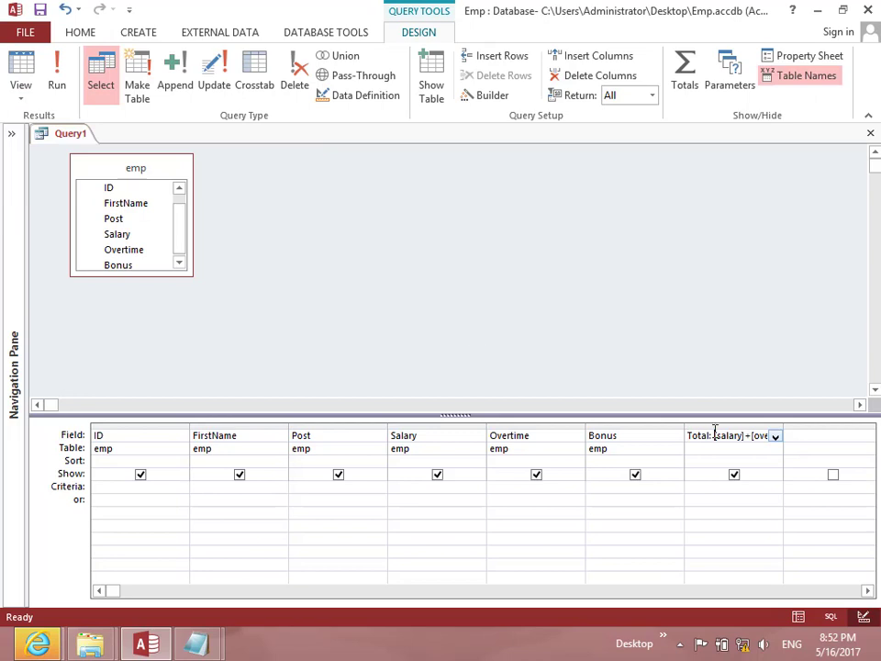
{"action": "key", "text": "shift+F2"}
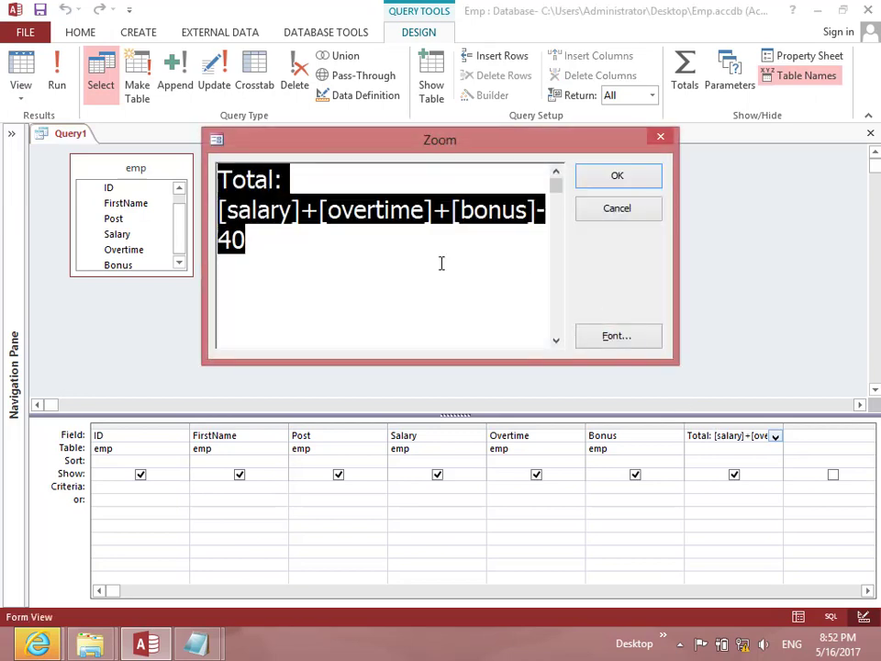
{"action": "left_click", "coordinate": [345, 261]}
{"action": "key", "text": "BackSpace"}
{"action": "key", "text": "BackSpace"}
{"action": "key", "text": "BackSpace"}
{"action": "type", "text": "+4"}
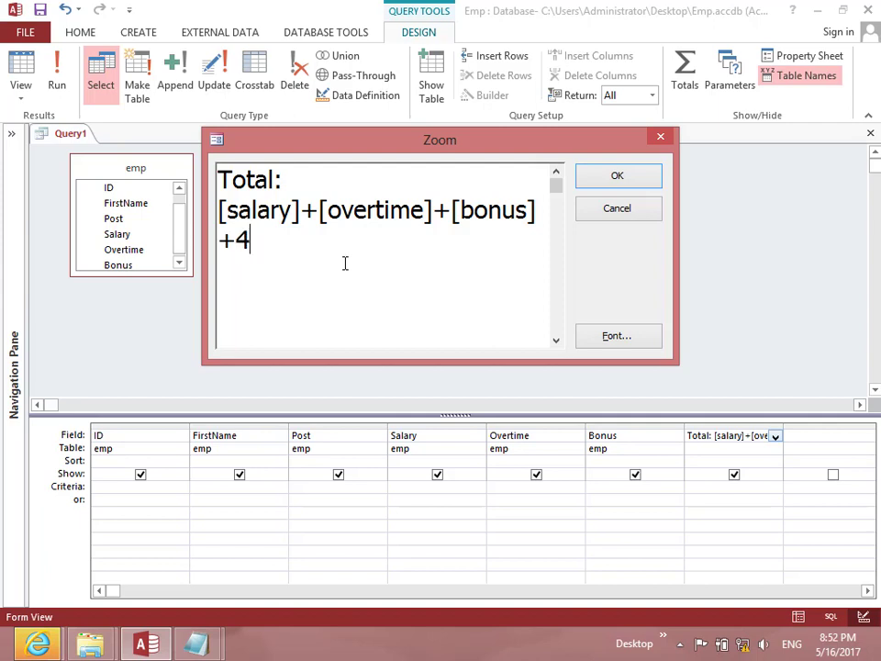
{"action": "left_click", "coordinate": [607, 173]}
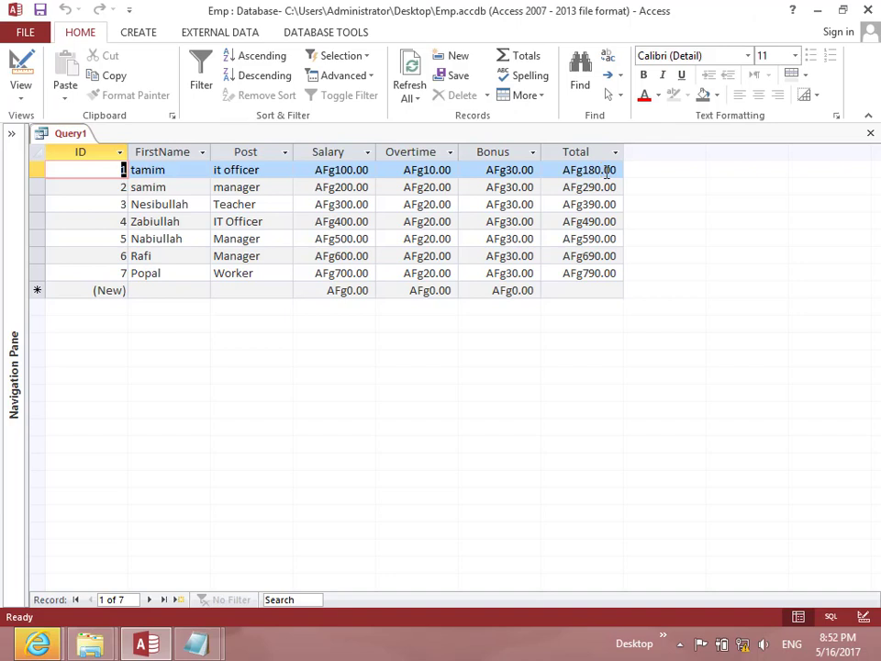
Switch the query from its results back to Design View.
{"action": "left_click", "coordinate": [19, 91]}
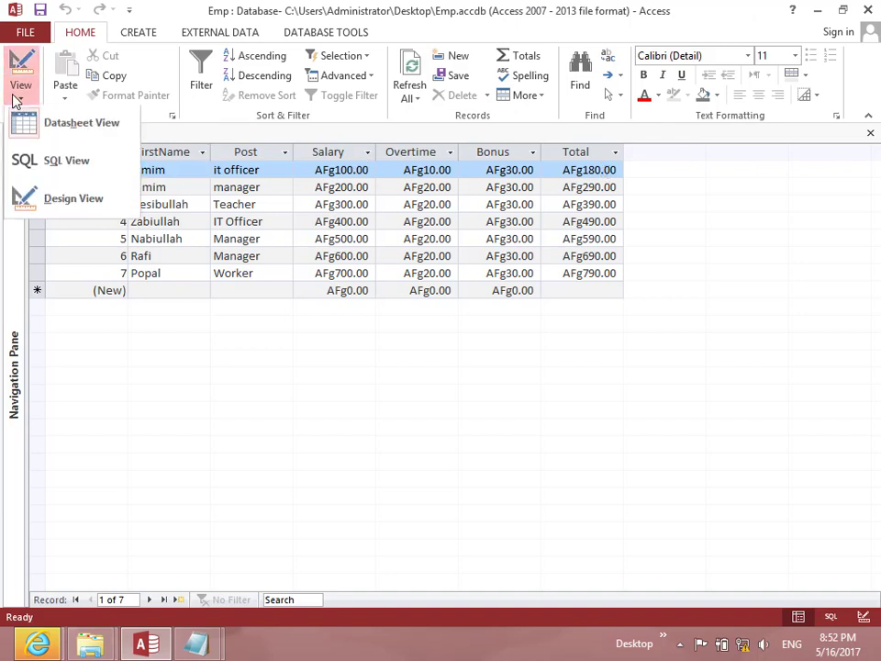
{"action": "left_click", "coordinate": [27, 201]}
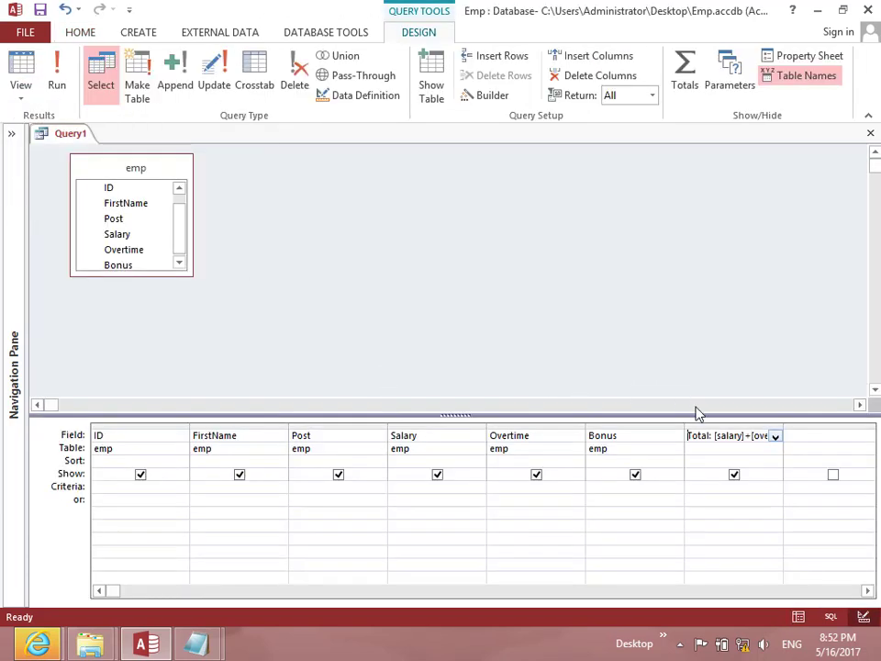
Remove +40 from the end of the Total expression, leaving [salary]+[overtime]+[bonus].
{"action": "key", "text": "shift+F2"}
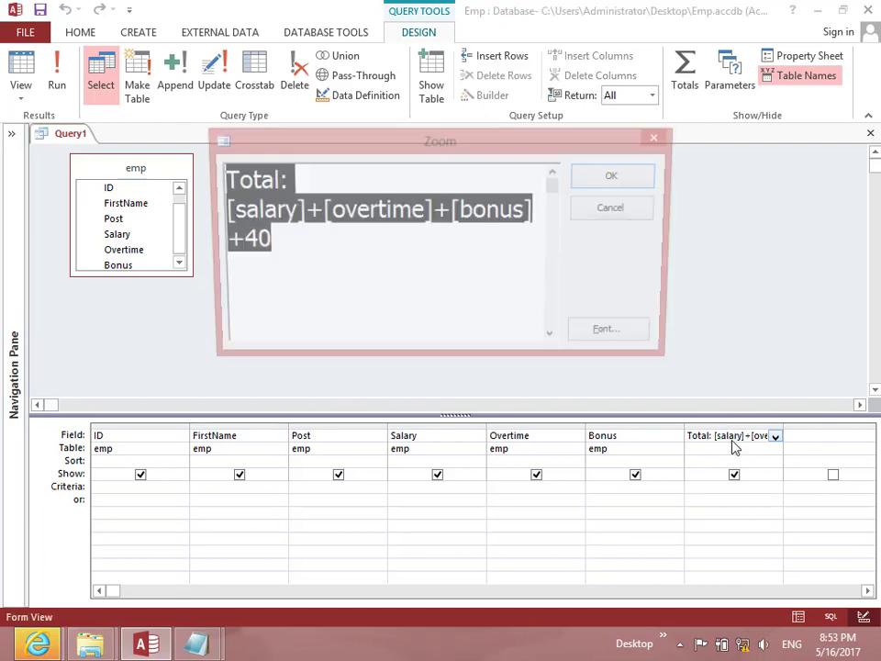
{"action": "left_click", "coordinate": [408, 283]}
{"action": "key", "text": "BackSpace"}
{"action": "key", "text": "BackSpace"}
{"action": "key", "text": "BackSpace"}
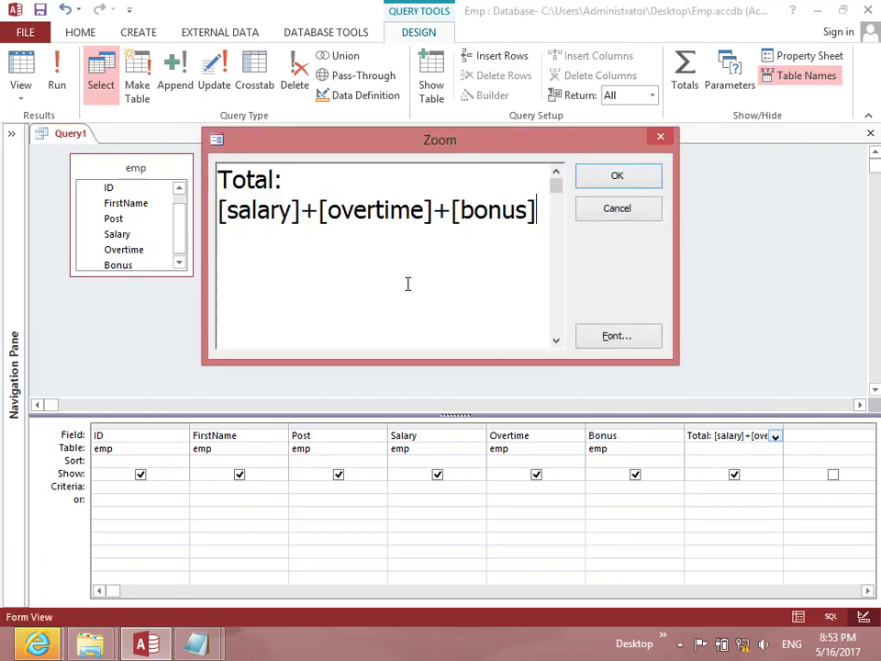
{"action": "key", "text": "Return"}
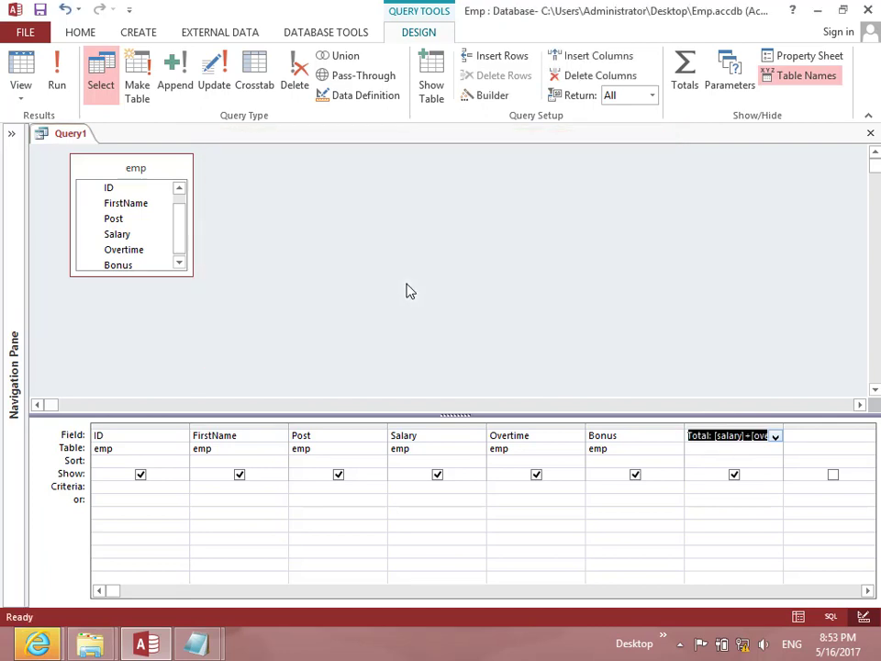
Add a calculated field "40 add on Total:Total+40" in the empty column after Total, and run the query.
{"action": "left_click", "coordinate": [806, 439]}
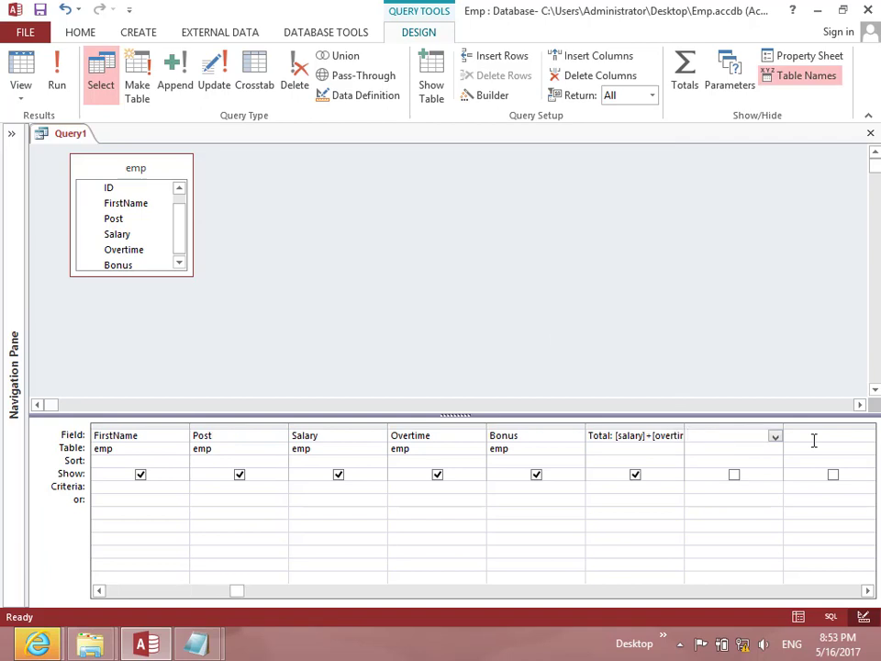
{"action": "key", "text": "shift+F2"}
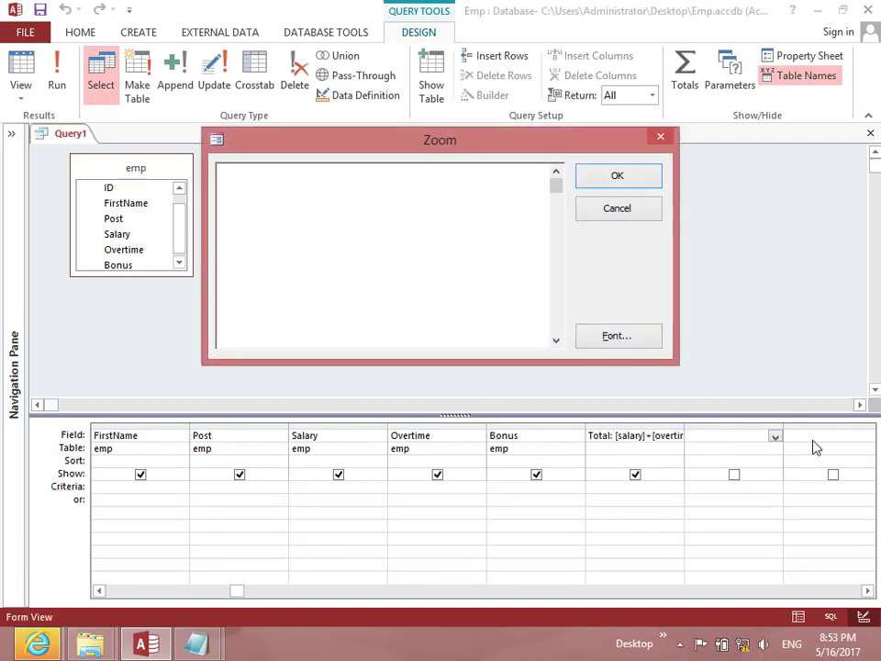
{"action": "type", "text": "40 a"}
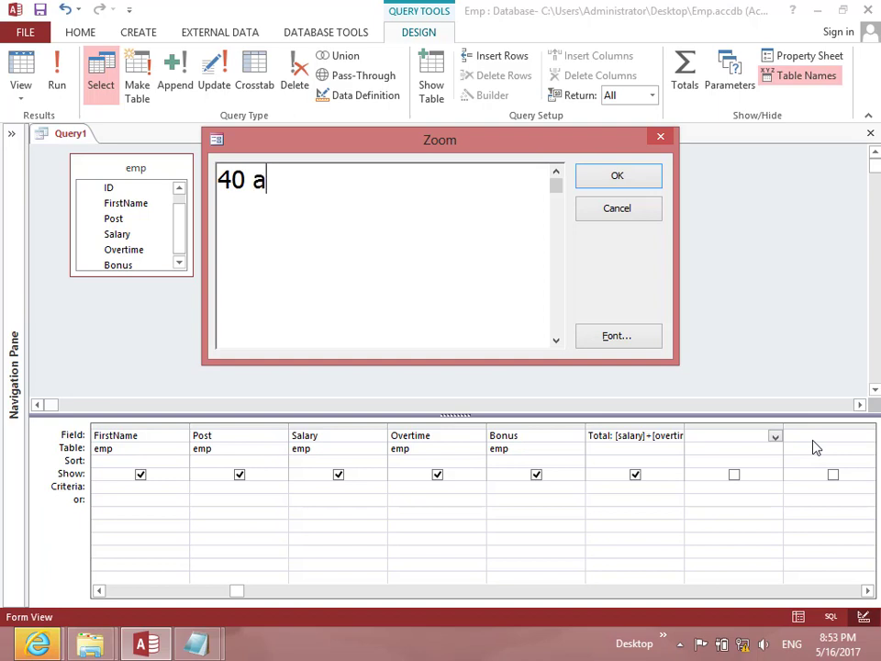
{"action": "type", "text": "dd on Salary"}
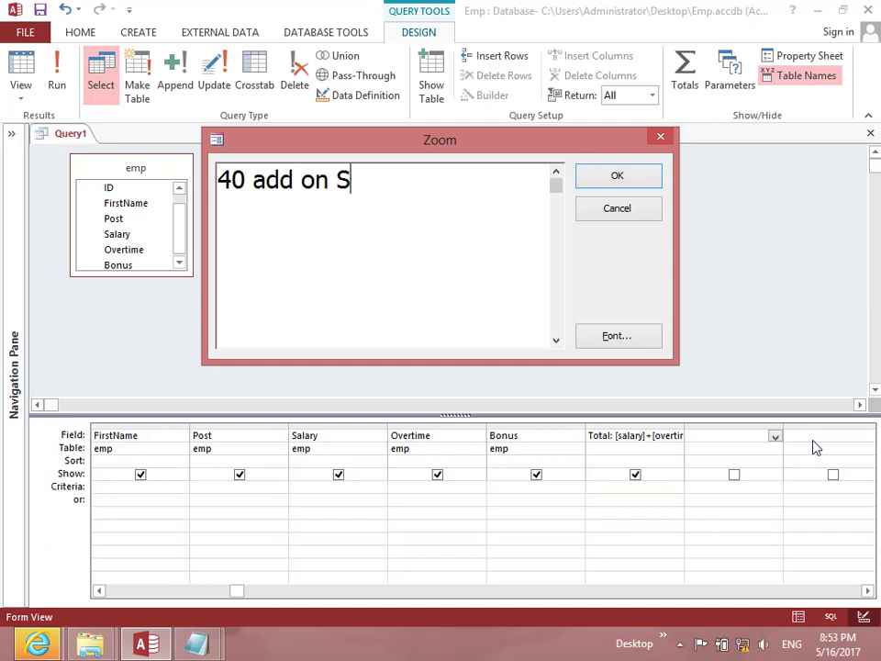
{"action": "key", "text": "BackSpace"}
{"action": "key", "text": "BackSpace"}
{"action": "key", "text": "BackSpace"}
{"action": "key", "text": "BackSpace"}
{"action": "key", "text": "BackSpace"}
{"action": "key", "text": "BackSpace"}
{"action": "type", "text": "Total:"}
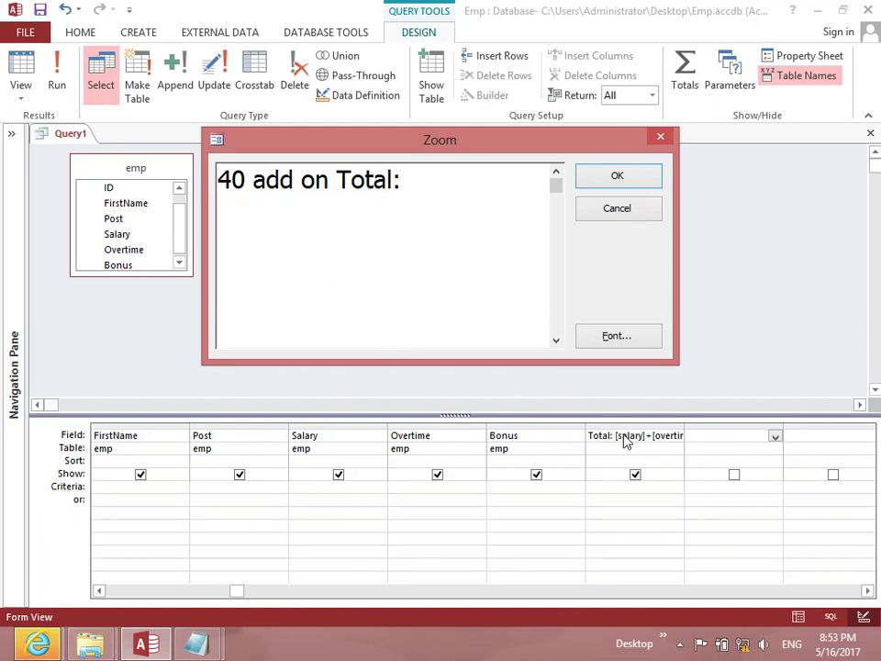
{"action": "type", "text": "Total+40"}
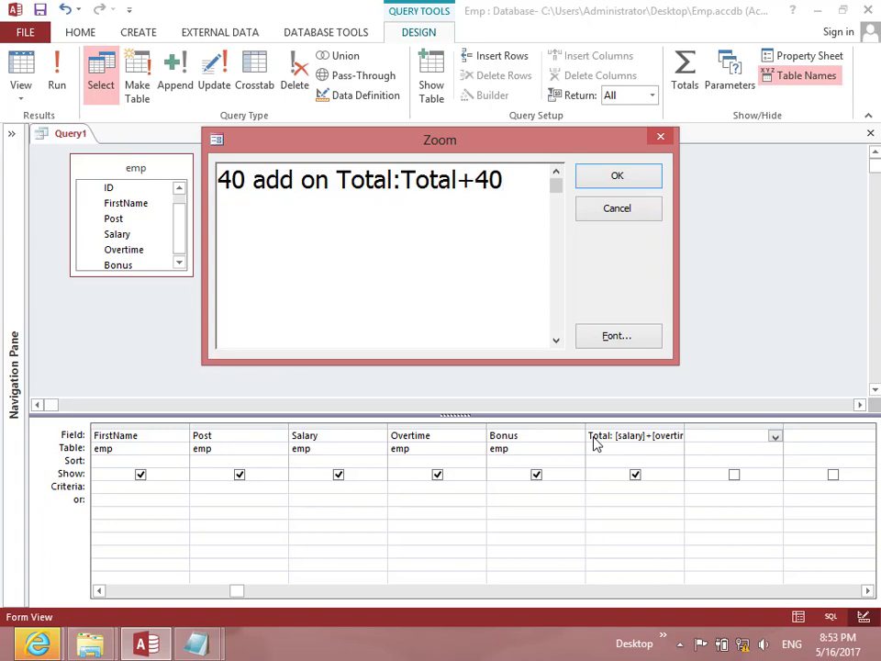
{"action": "key", "text": "Return"}
{"action": "left_click", "coordinate": [62, 88]}
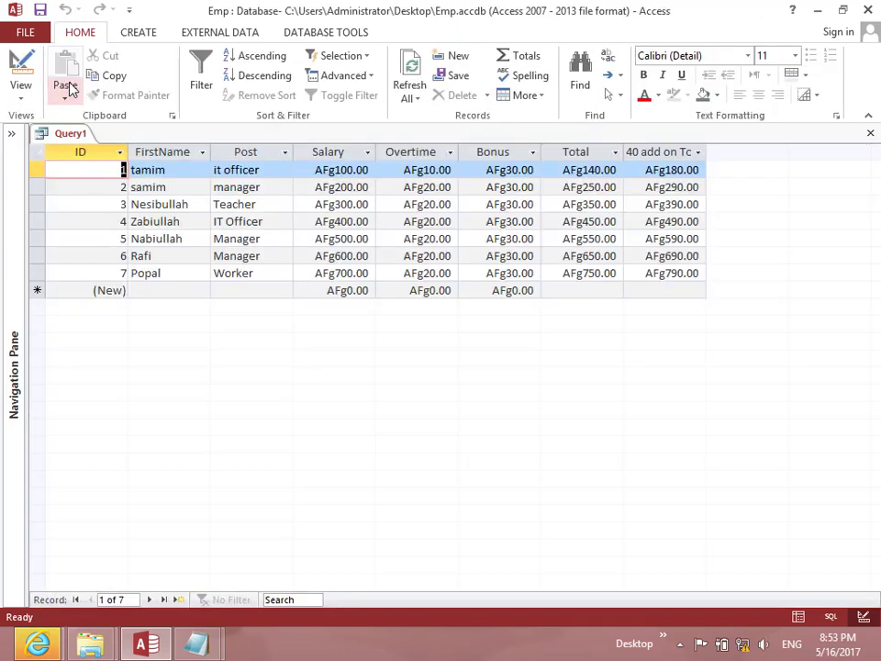